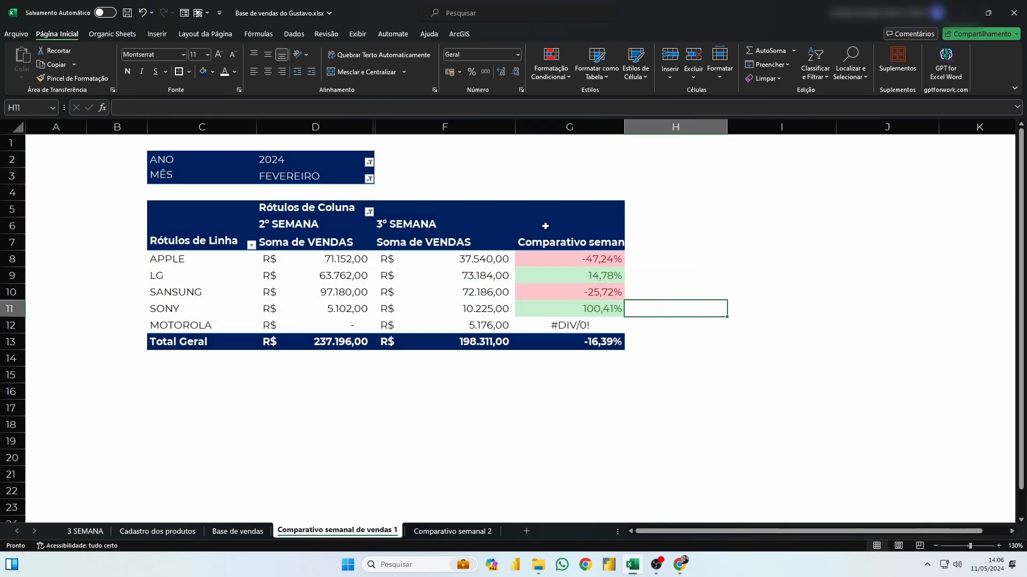
Enter the title "Comparativo Semanal" in cell F2, beside the pivot table's filters.
left_click(463, 169)
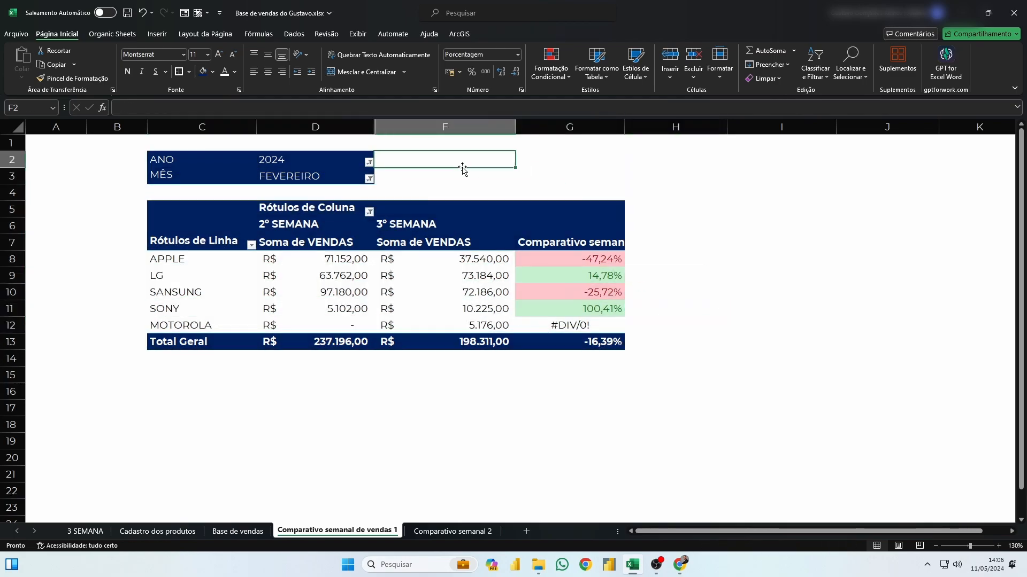
type("Comparativo S")
key("BackSpace")
key("BackSpace")
key("BackSpace")
key("BackSpace")
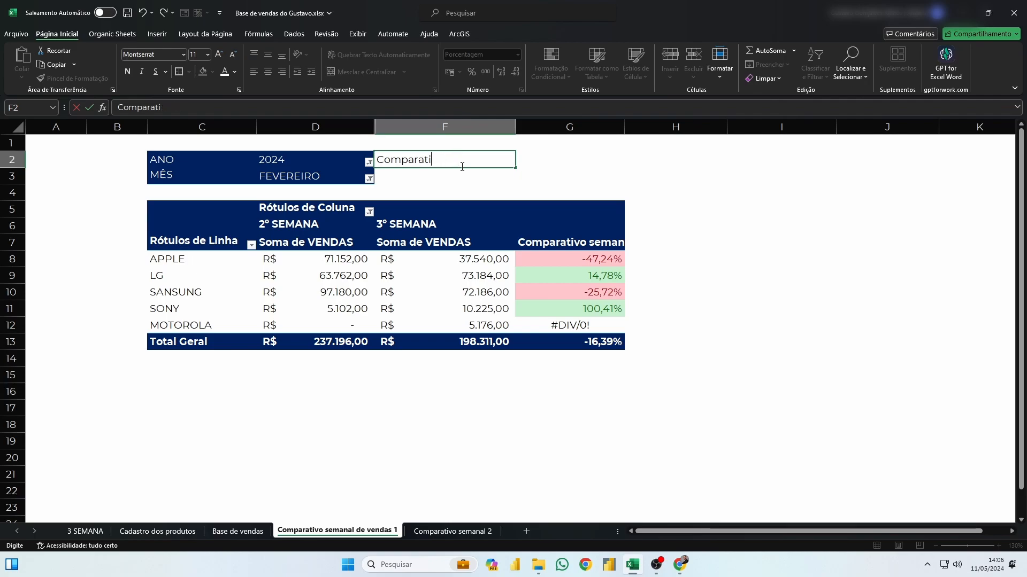
type("vo Semanal")
left_click(751, 196)
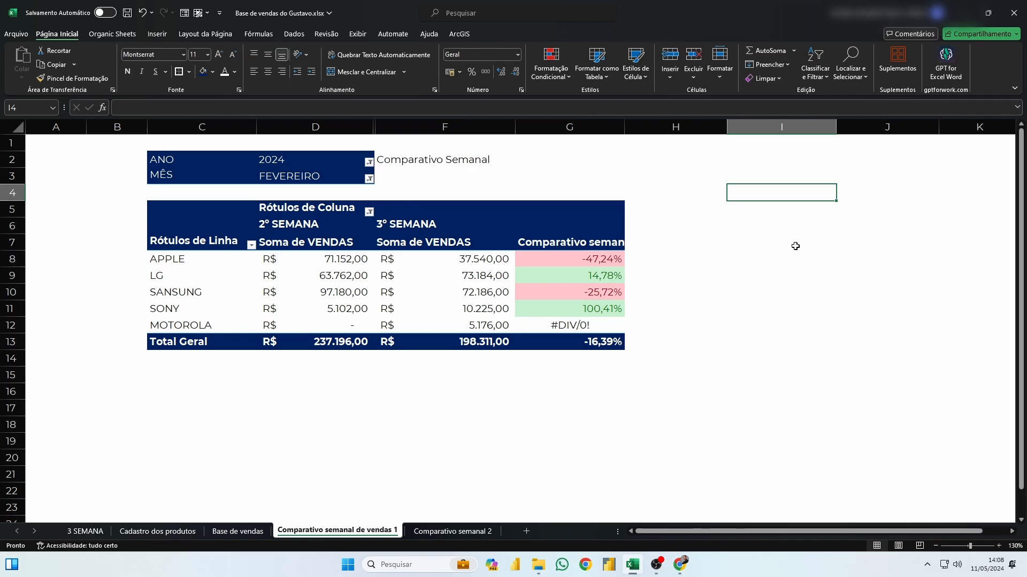
Examine the 2º SEMANA and 3º SEMANA sales and the weekly comparison percentages in the pivot table, widening column G.
left_click(774, 262)
left_click(717, 308)
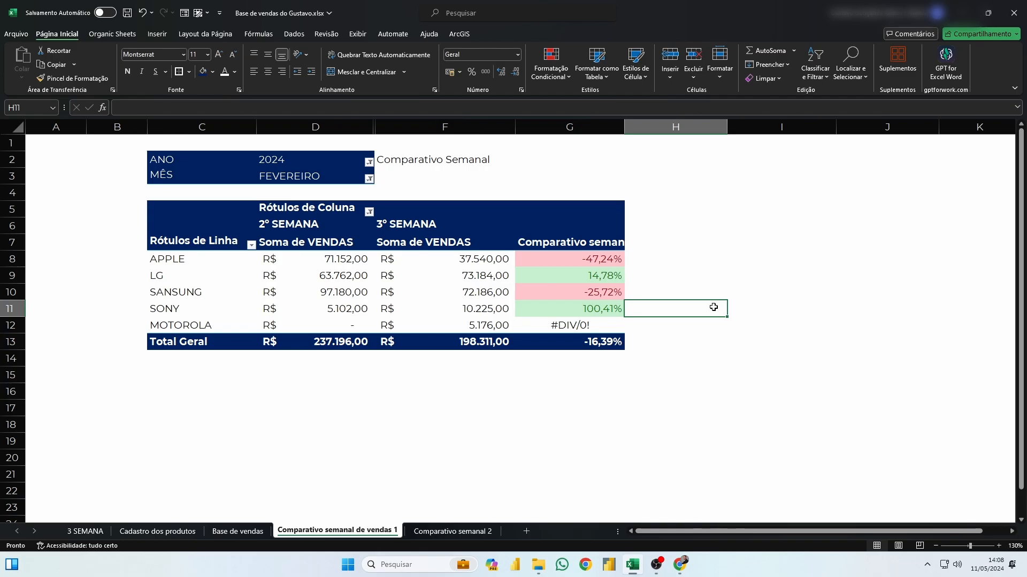
left_click(427, 294)
left_click(555, 261)
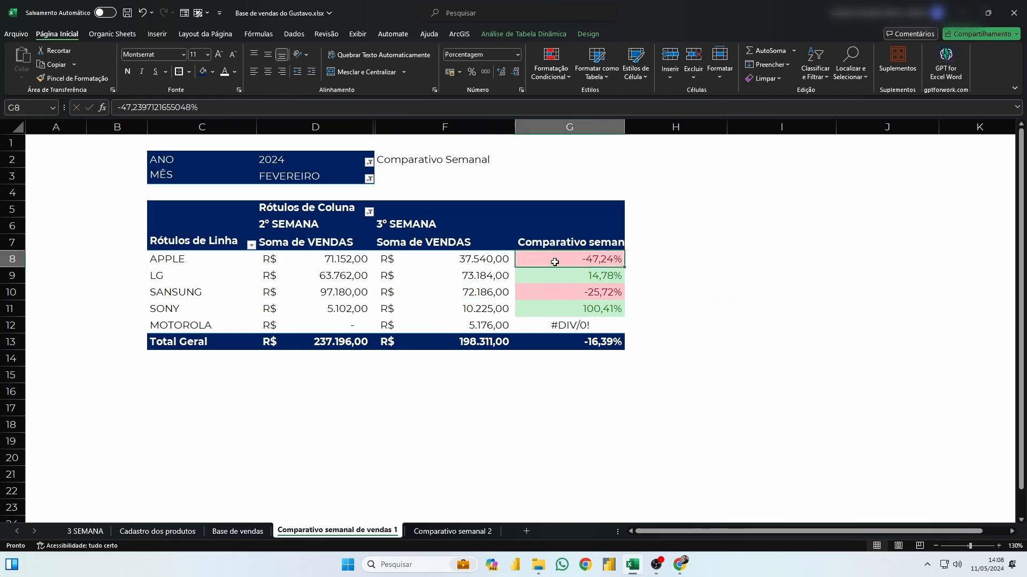
left_click(451, 260)
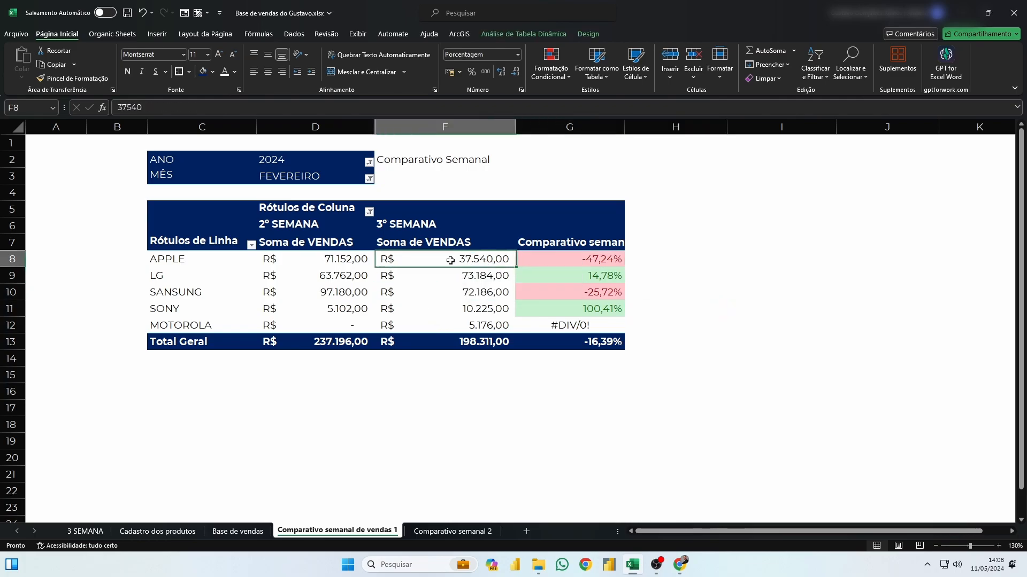
left_click(345, 260)
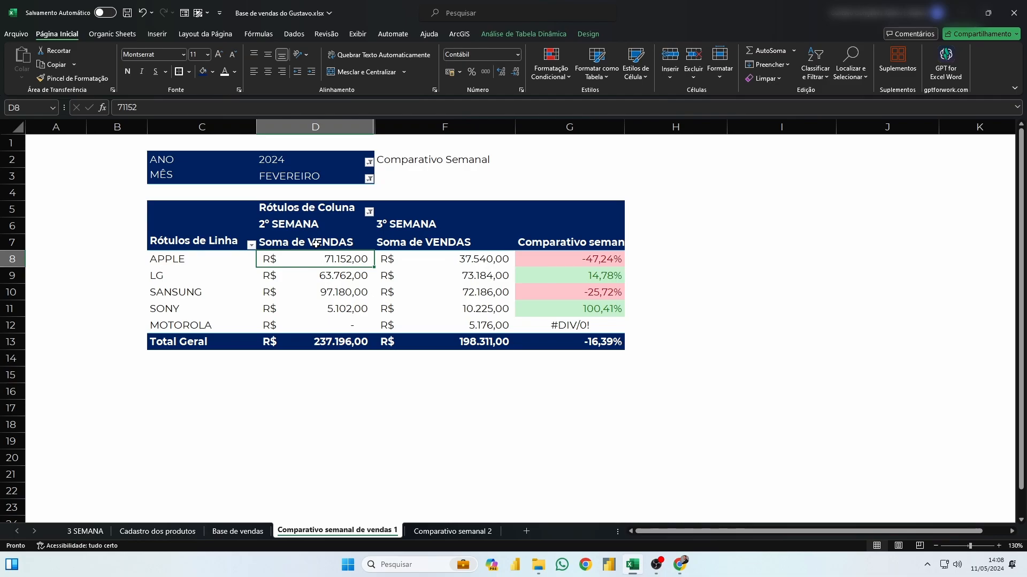
left_click_drag(331, 259, 332, 326)
left_click(469, 260)
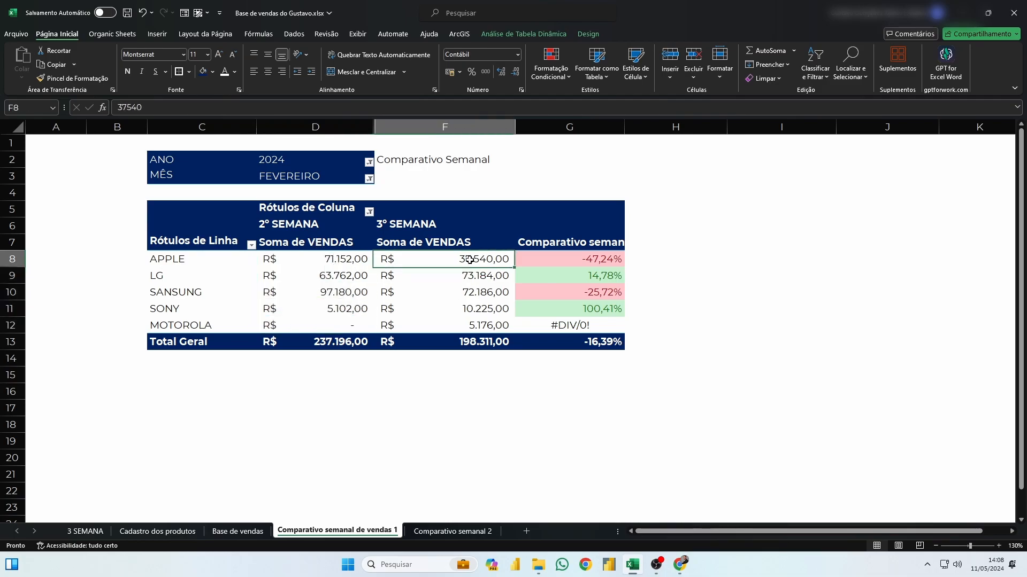
left_click_drag(469, 260, 476, 324)
left_click(560, 260)
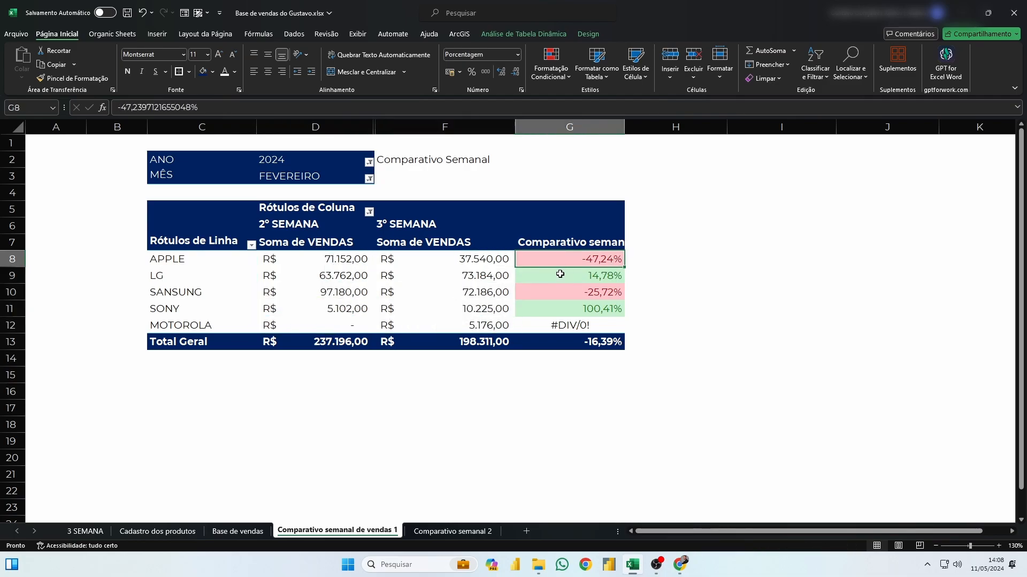
left_click_drag(624, 125, 647, 127)
left_click(460, 225)
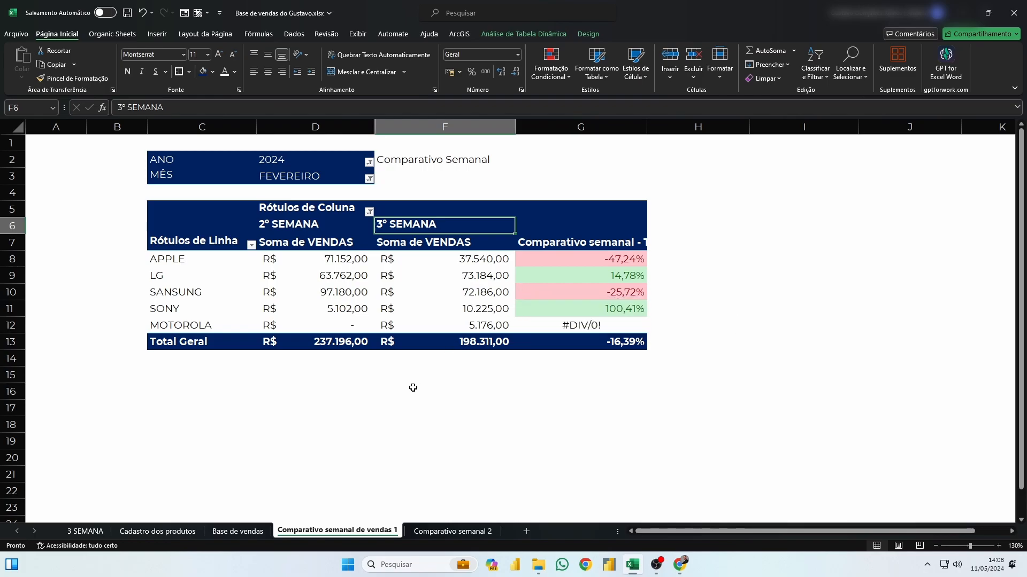
Remove the ANO and MÊS filter fields from the pivot table.
left_click_drag(193, 159, 572, 341)
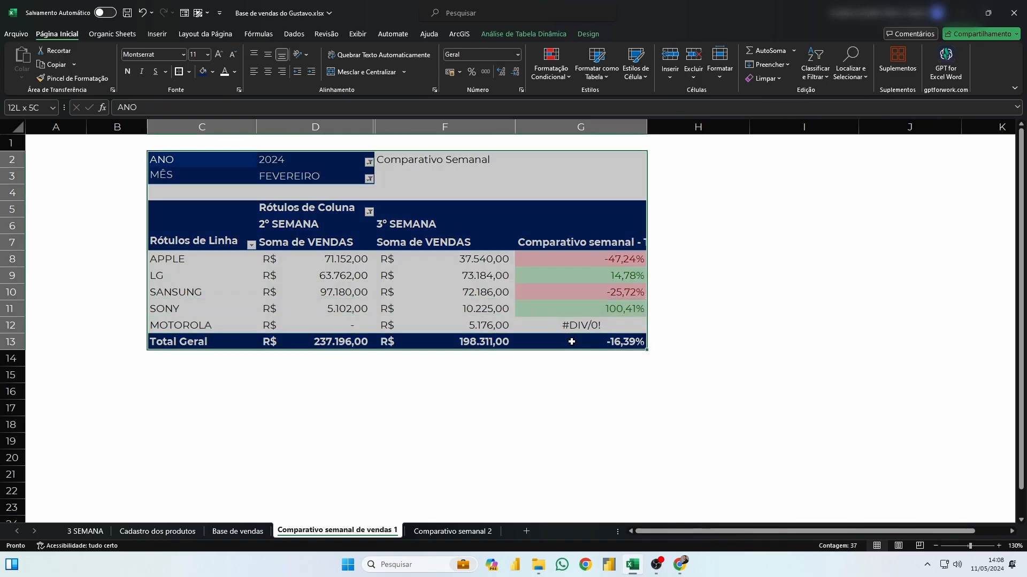
right_click(570, 262)
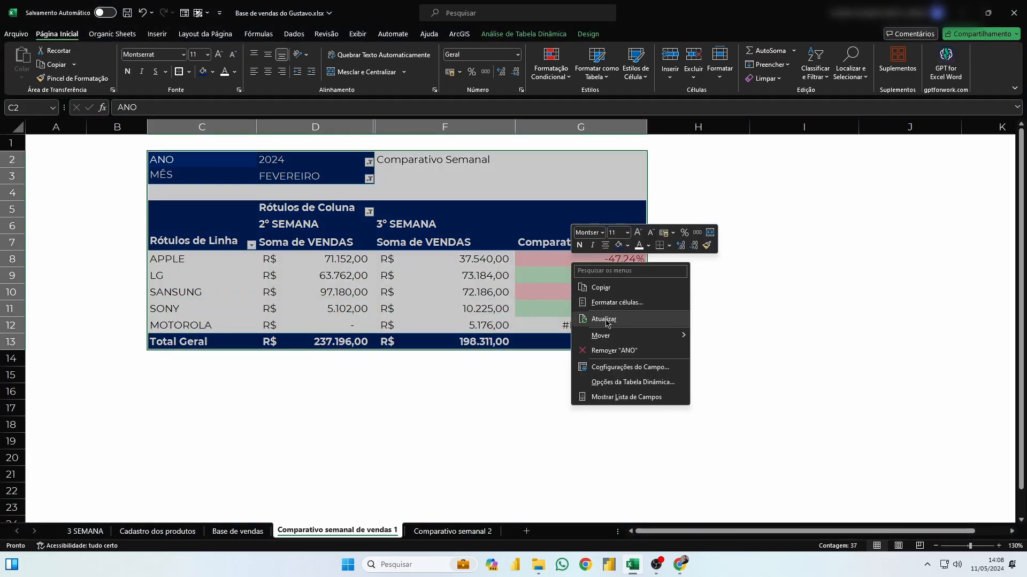
left_click(607, 350)
left_click_drag(204, 178, 669, 343)
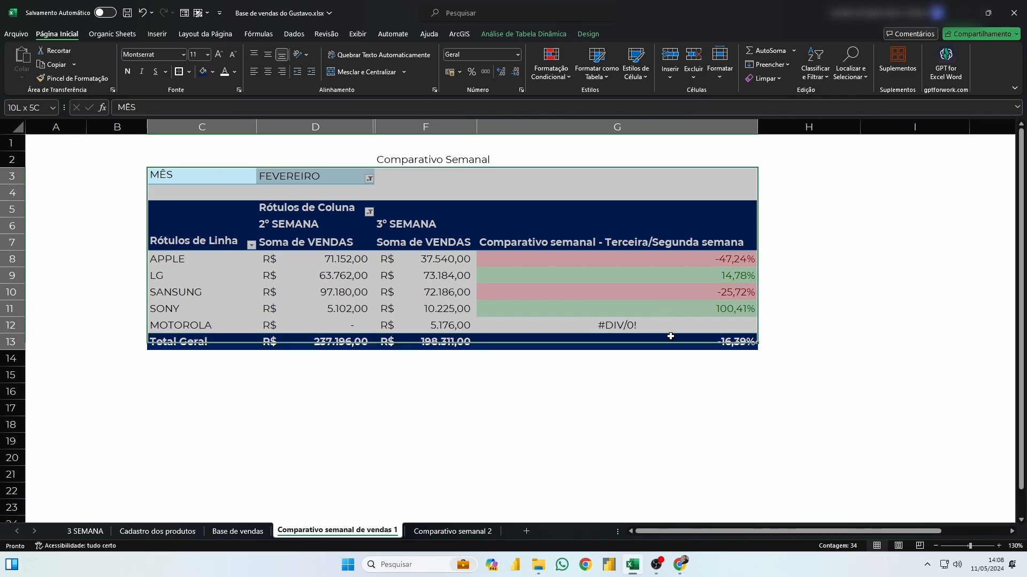
right_click(677, 293)
left_click(716, 380)
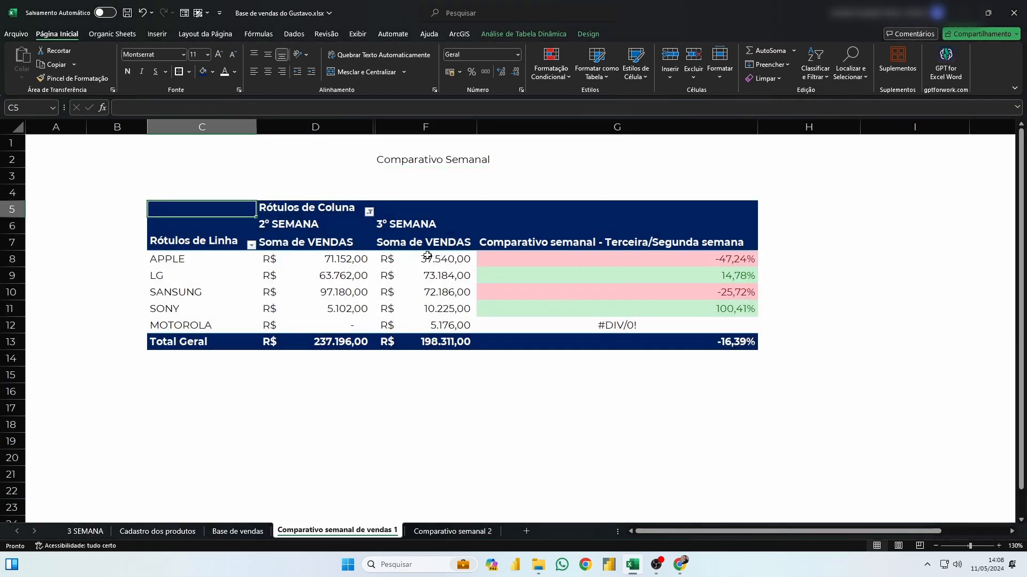
Delete the whole pivot table in C5:G13 and the "Comparativo Semanal" title in F2.
key("Delete")
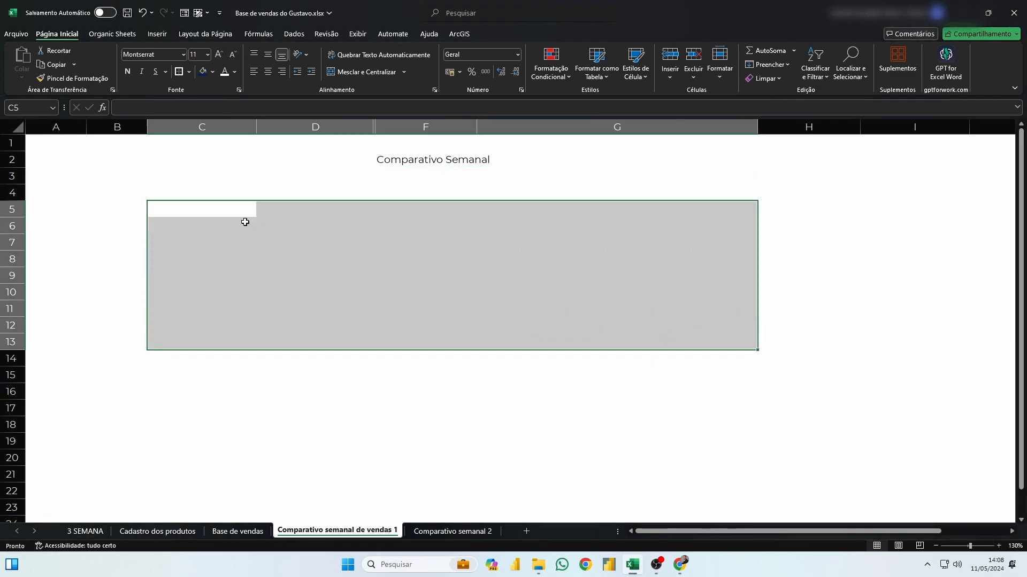
left_click(385, 153)
key("Delete")
key("Right")
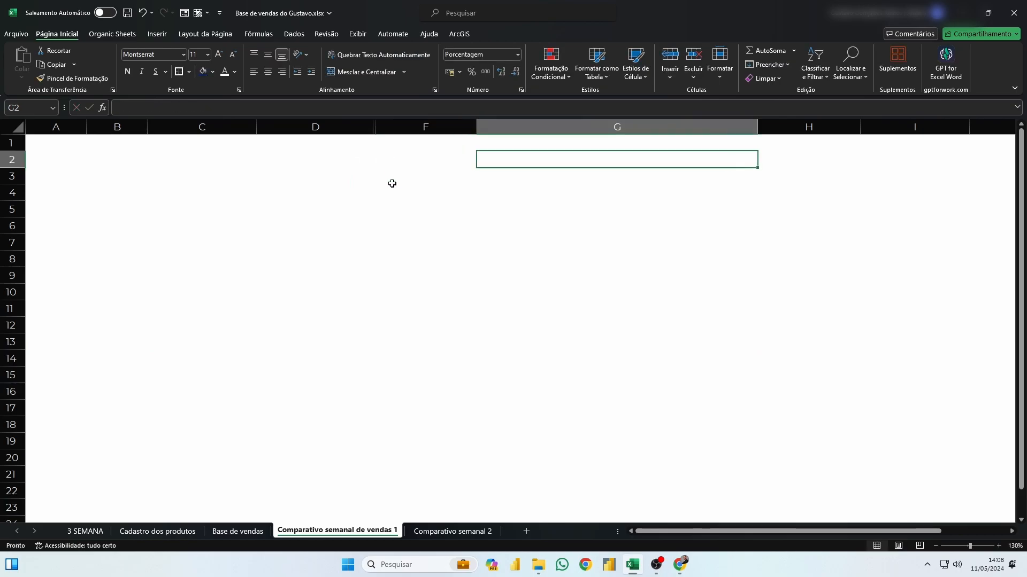
Clear the contents of the comparison table in B3:F13 on the Comparativo semanal 2 sheet and replace its formatting with a blank cell's format.
left_click(453, 534)
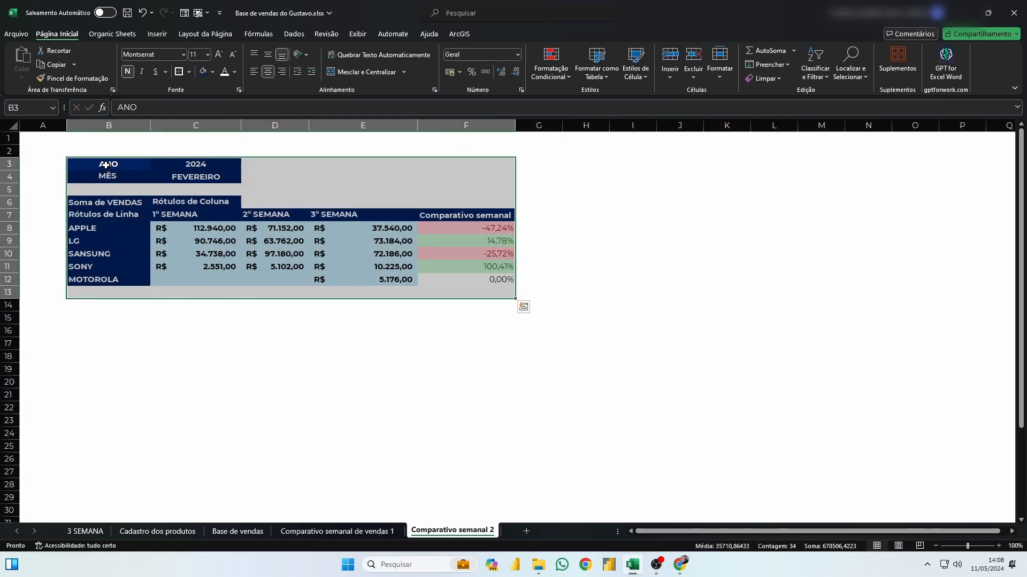
key("Delete")
left_click(119, 311)
left_click(75, 78)
left_click_drag(88, 163, 488, 299)
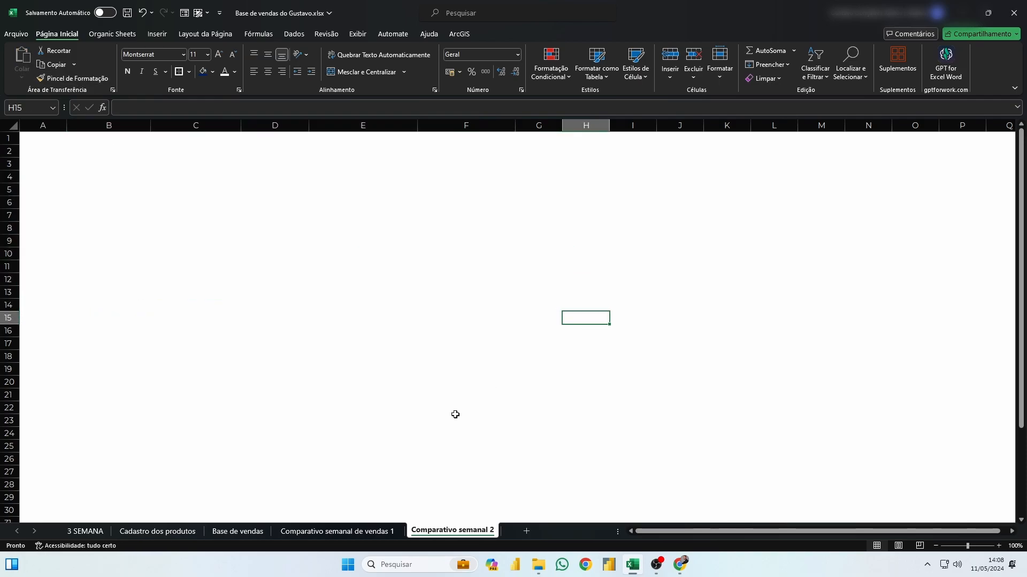
Clear the 3º SEMANA rows in B23:K34 on the Base de vendas sheet and replace their formatting with a blank cell's format.
left_click(238, 530)
left_click(167, 536)
left_click(238, 531)
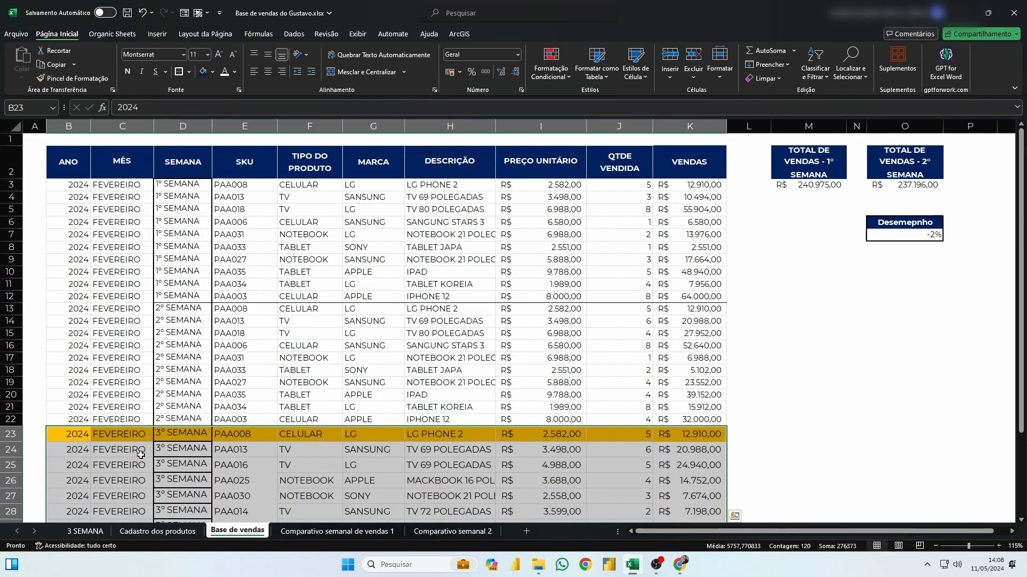
scroll(143, 457, "down", 4)
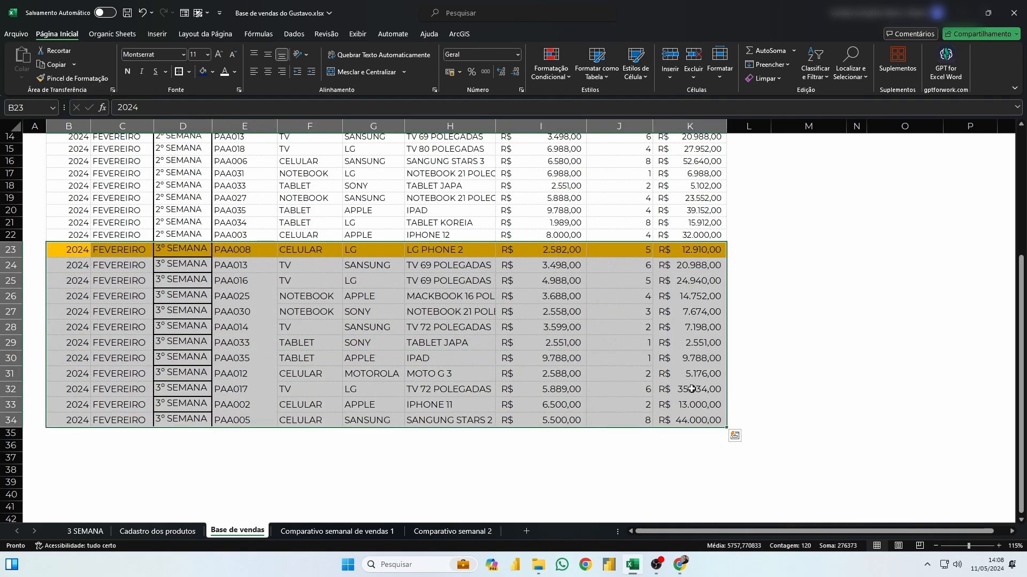
right_click(690, 382)
left_click(733, 164)
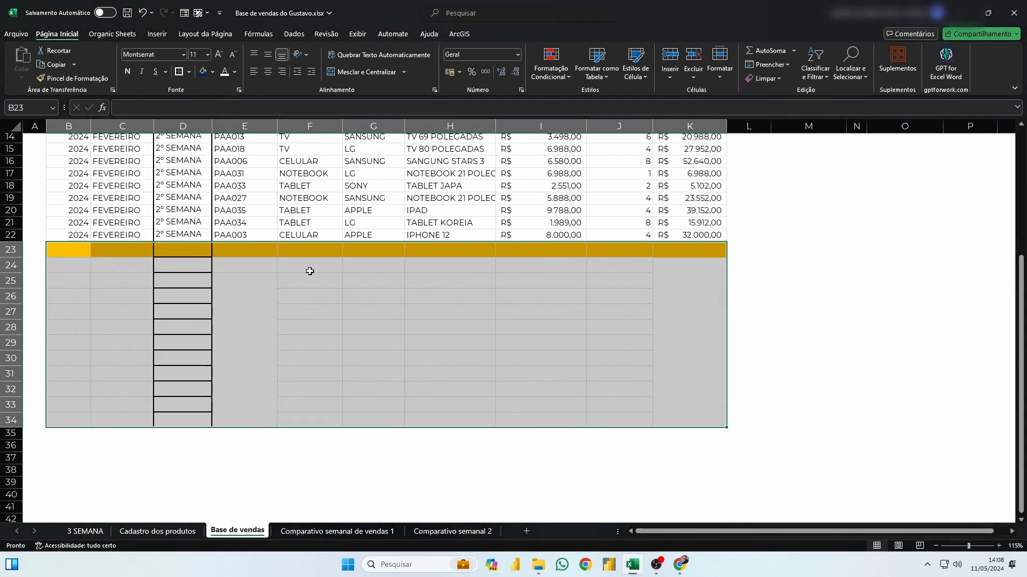
left_click(244, 446)
left_click(73, 78)
mouse_move(65, 250)
left_mouse_down()
mouse_move(623, 378)
mouse_move(680, 419)
left_mouse_up()
Review the third-week sales on the 3 SEMANA sheet and the SKU, type, brand, description and price columns on the Cadastro dos produtos sheet.
left_click(85, 531)
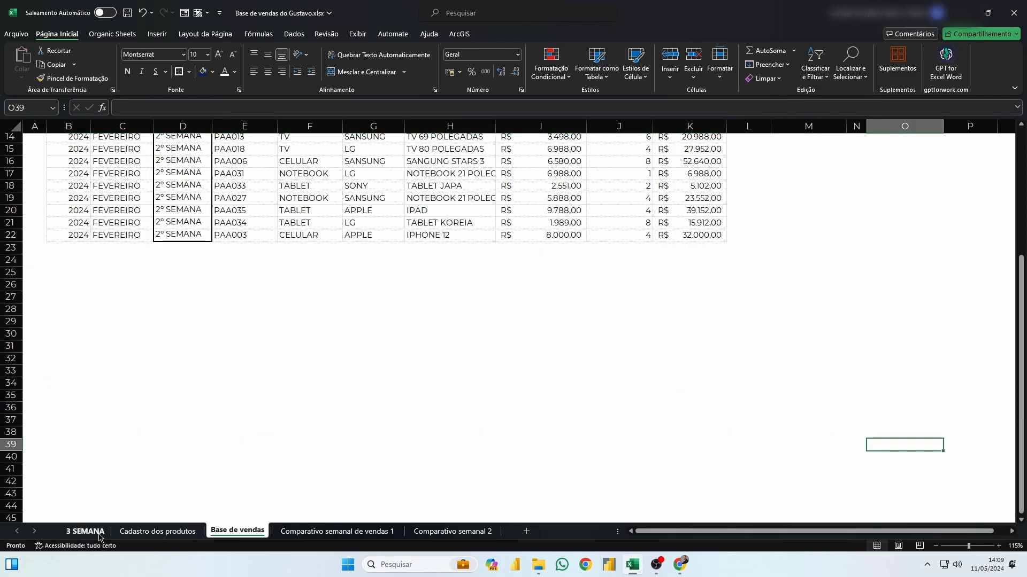
left_click(381, 297)
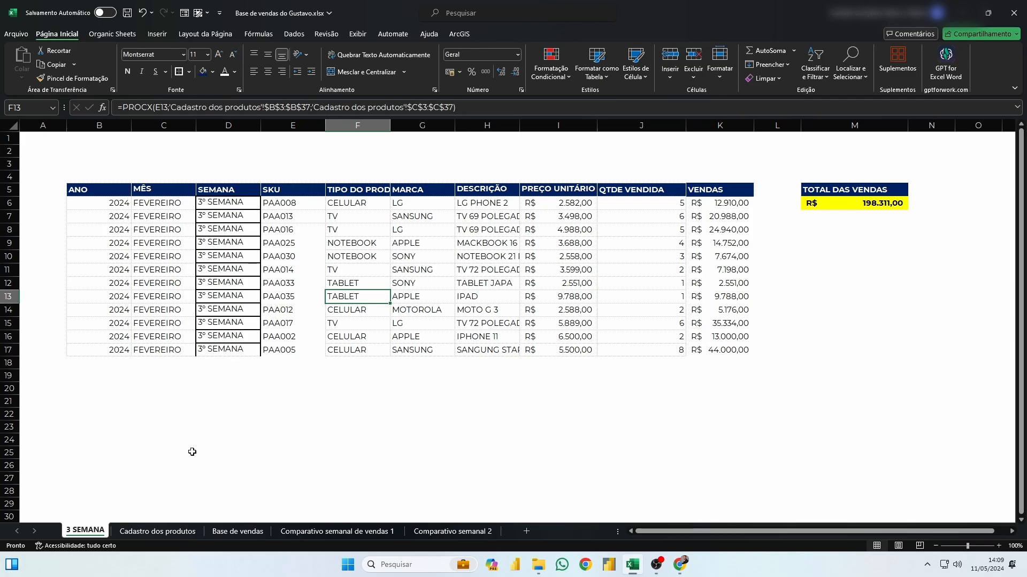
left_click(237, 531)
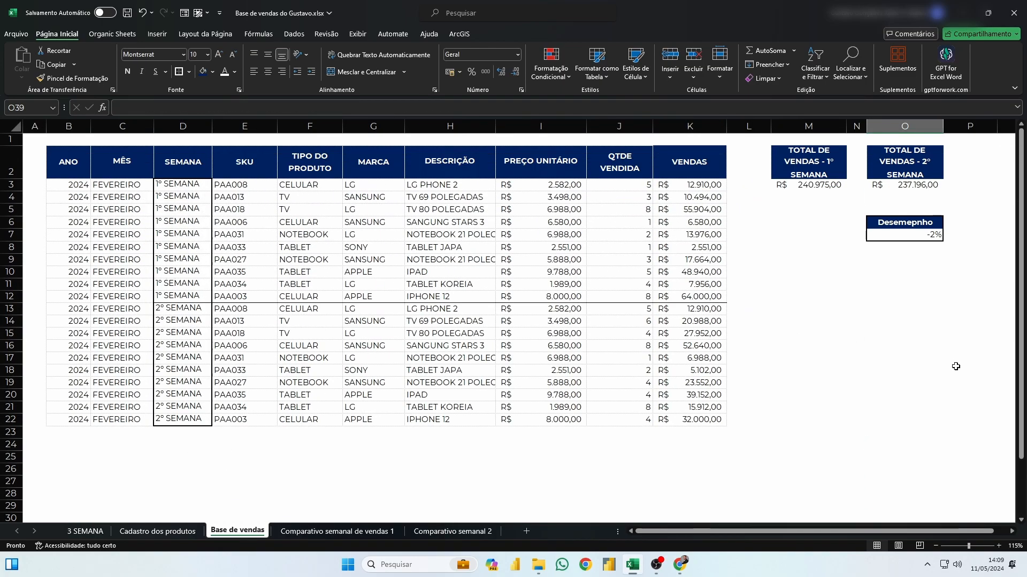
left_click(170, 531)
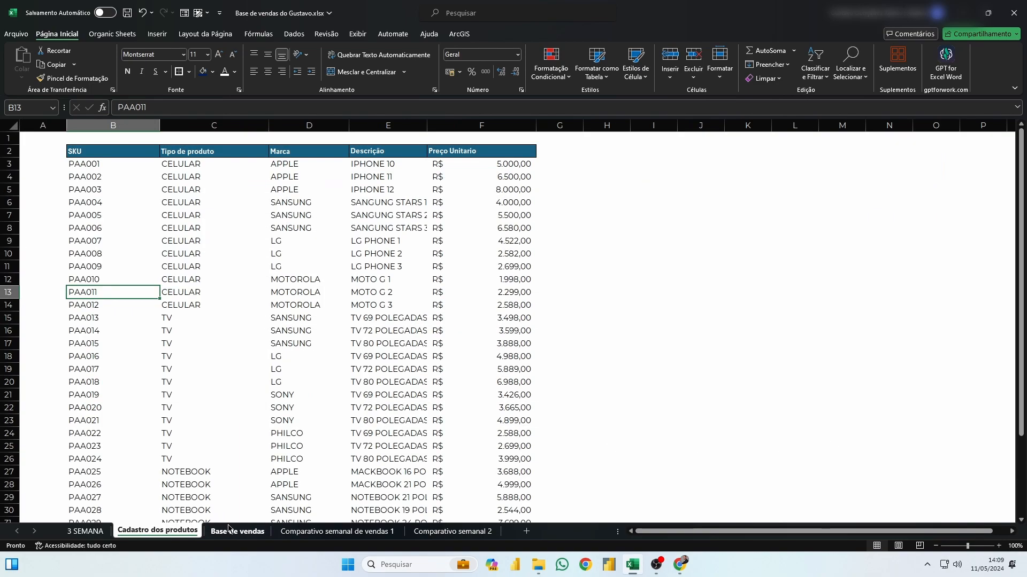
left_click_drag(86, 162, 86, 280)
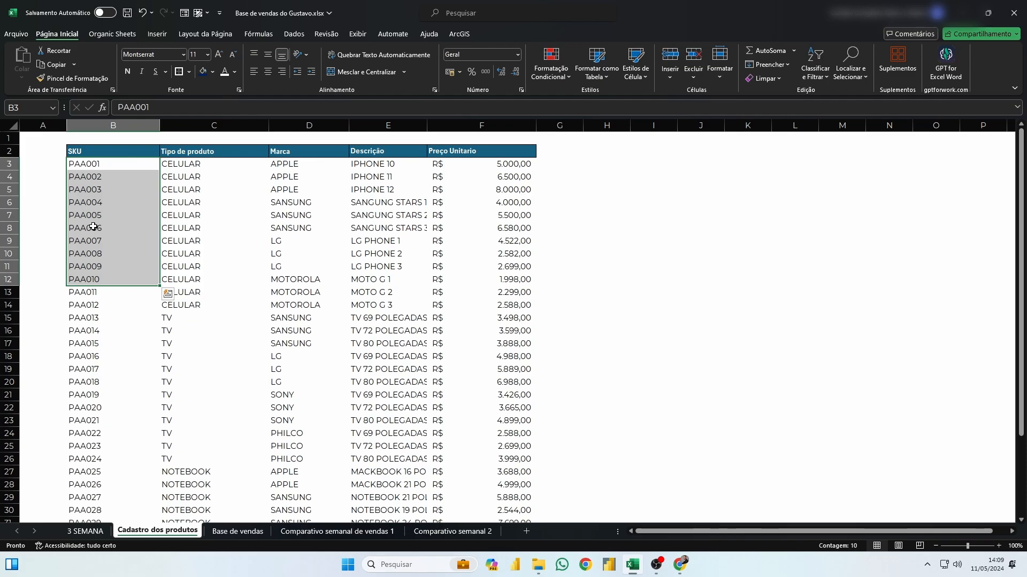
left_click(204, 164)
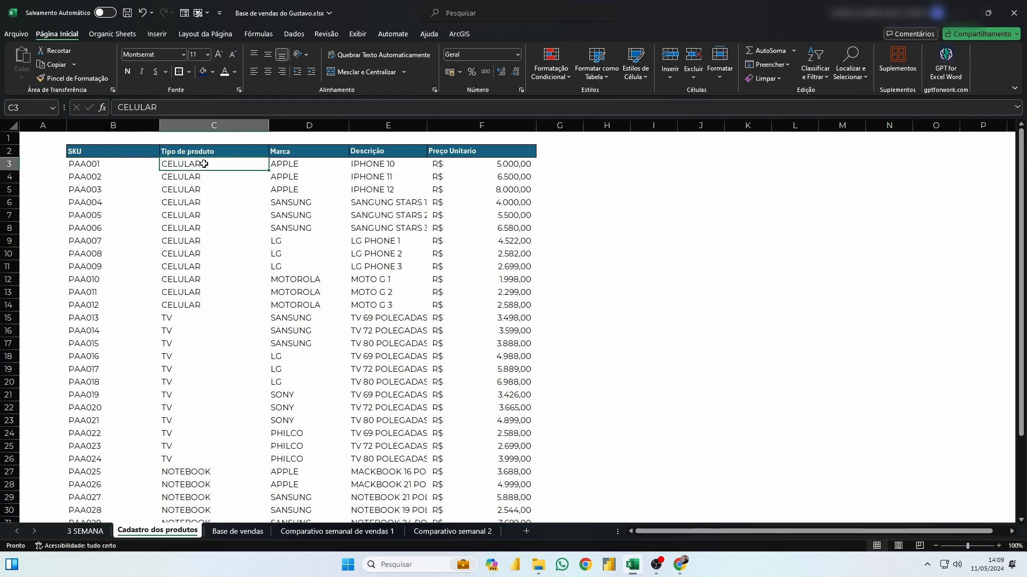
left_click(293, 166)
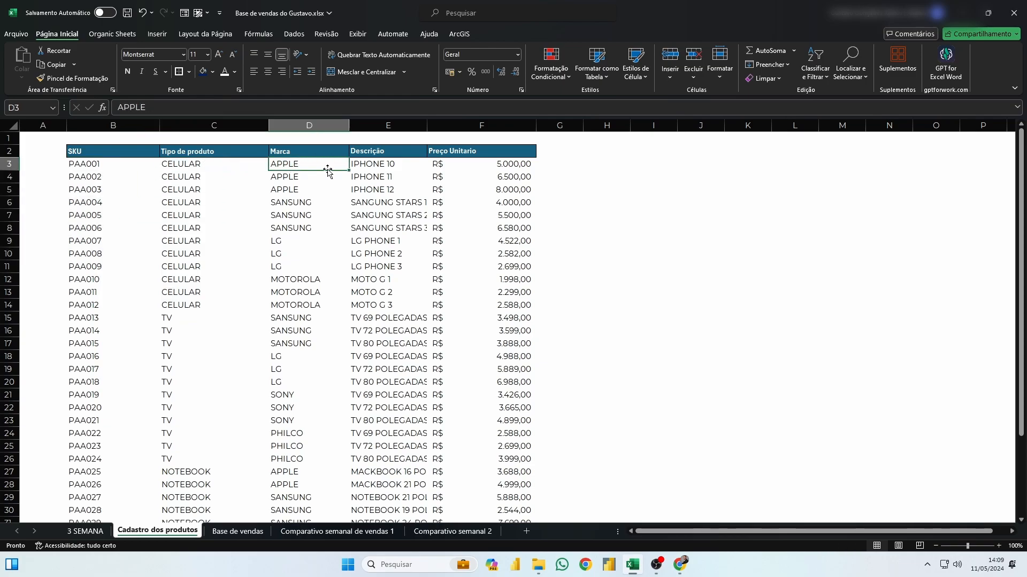
left_click(368, 168)
left_click(477, 166)
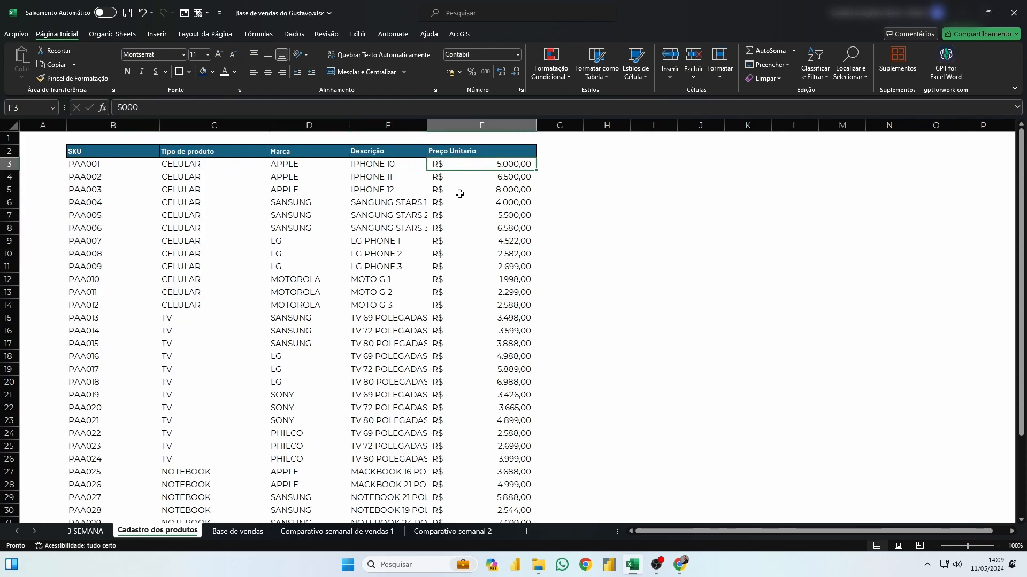
Examine the SEMANA column on the Base de vendas sheet and the formulas behind both weekly sales totals and the performance percentage.
left_click(250, 530)
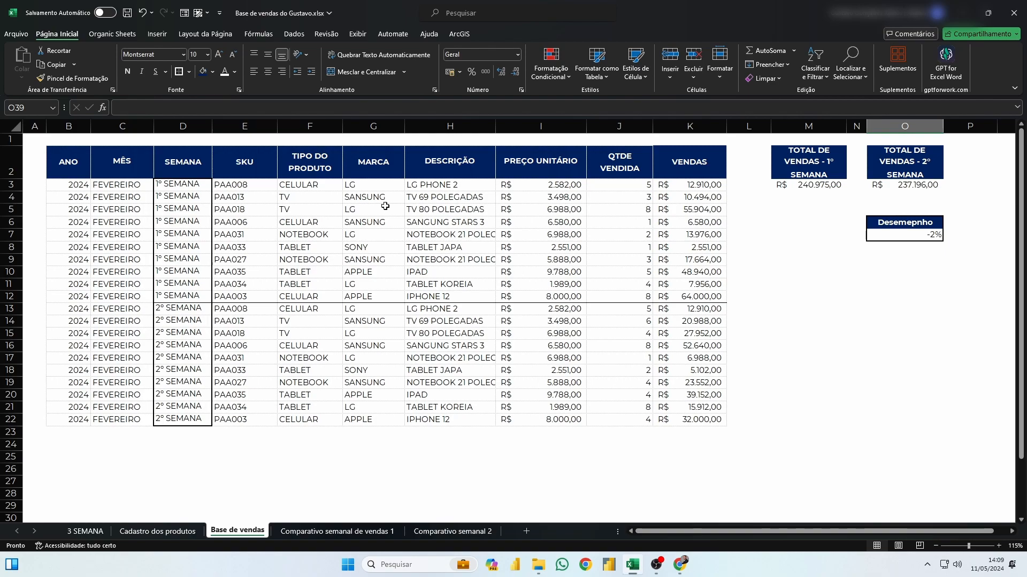
left_click_drag(177, 185, 184, 420)
left_click(802, 247)
left_click(801, 191)
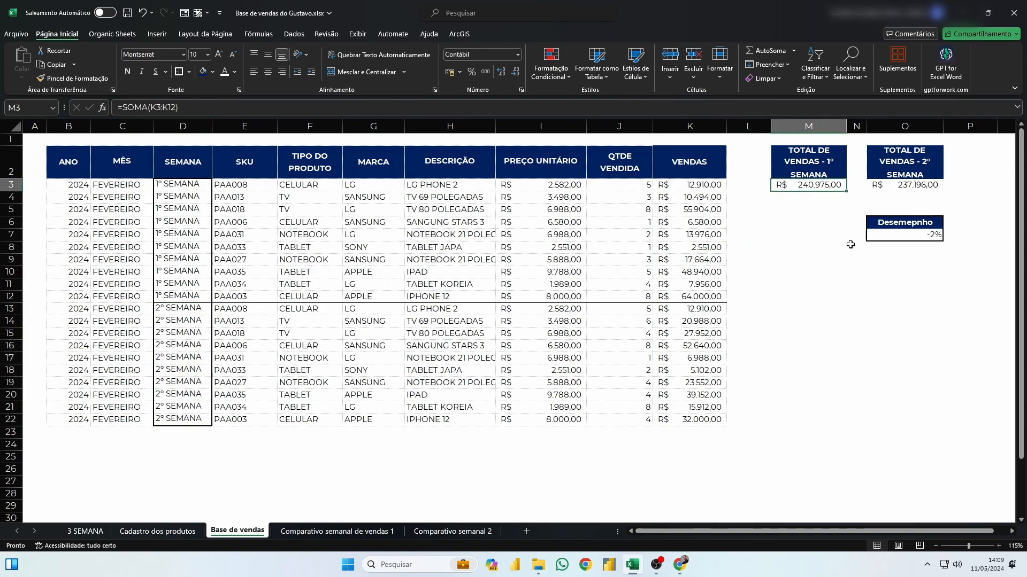
double_click(805, 184)
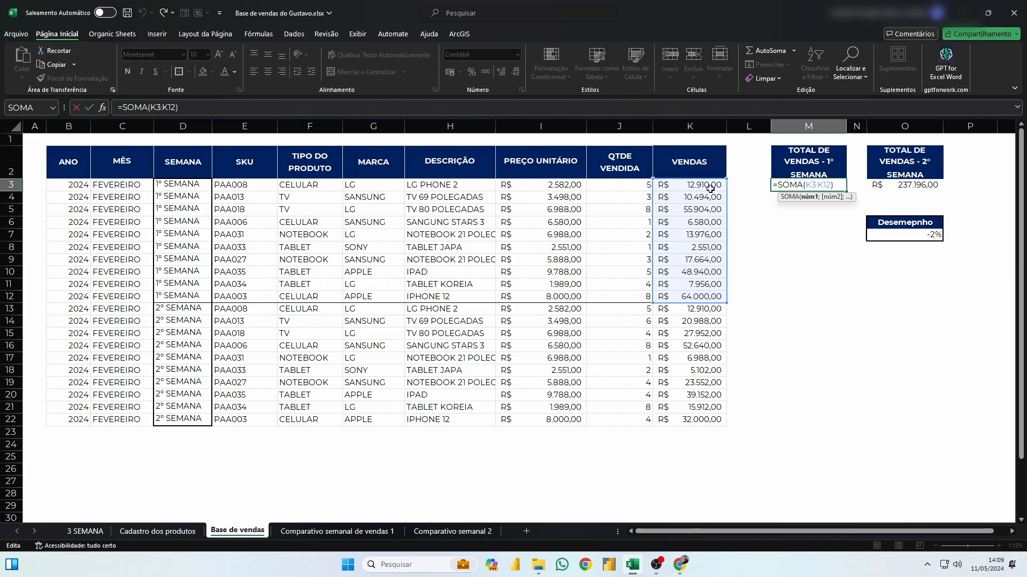
key("Return")
double_click(896, 187)
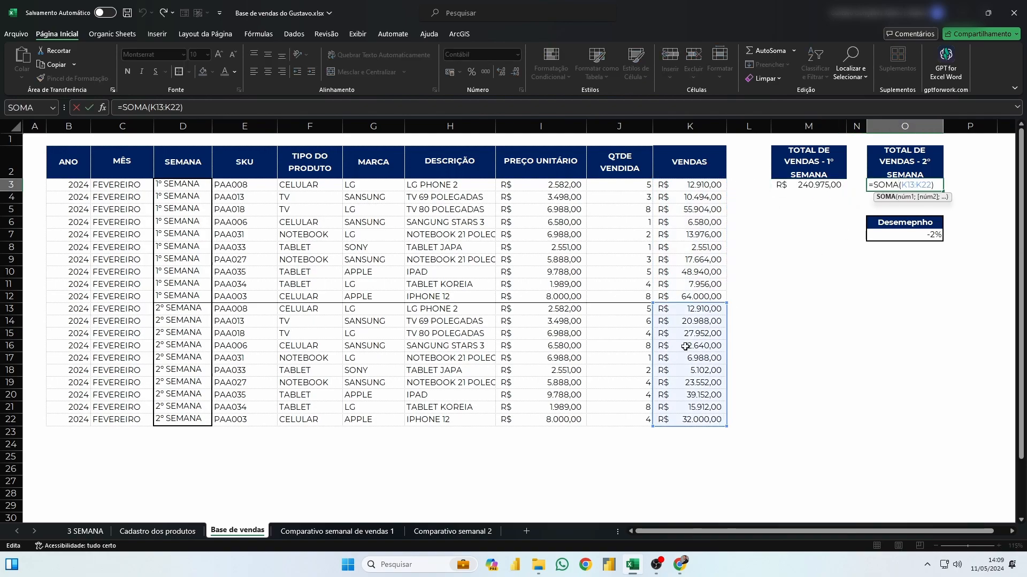
key("ctrl+Return")
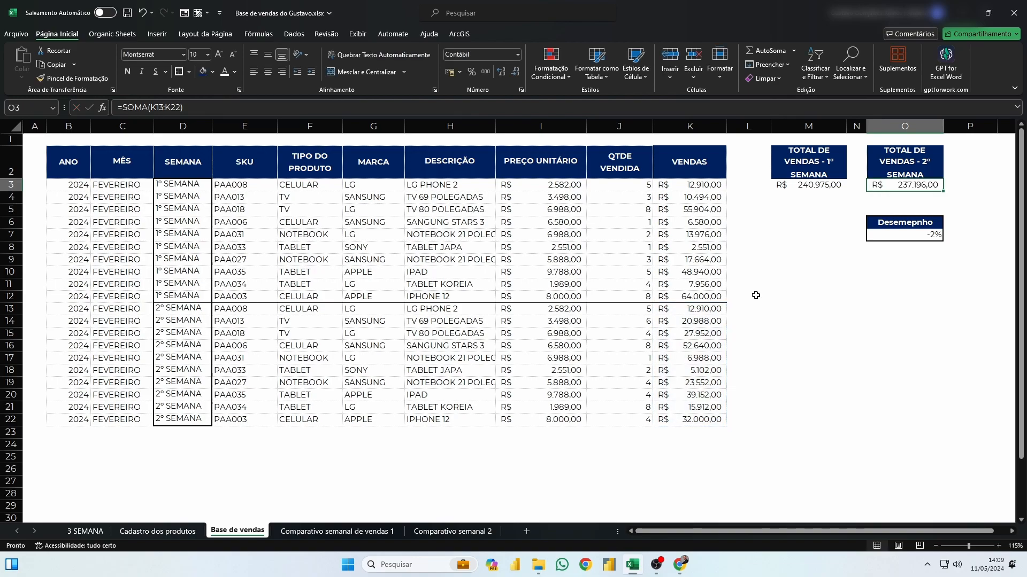
left_click(903, 237)
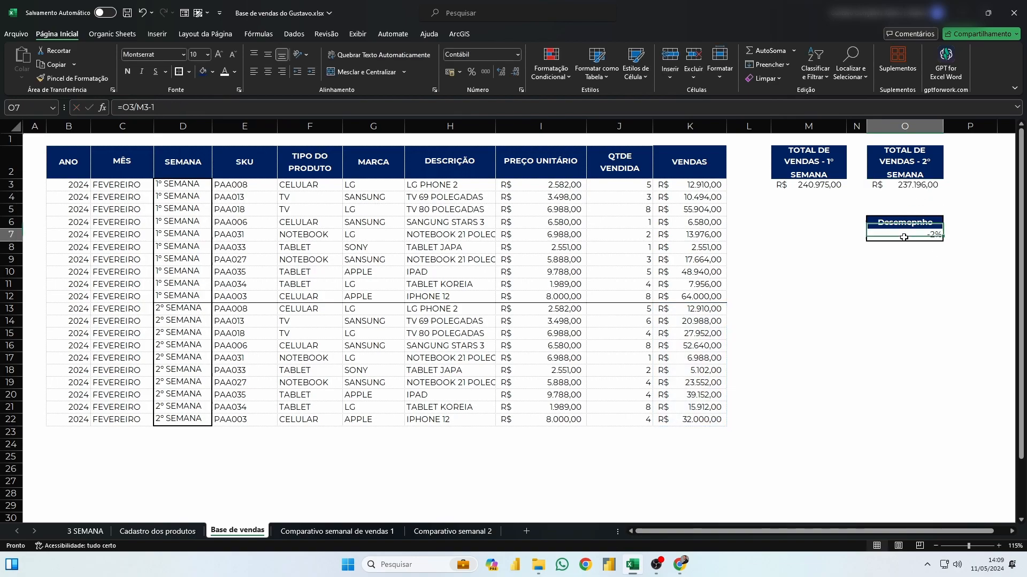
Examine the performance formula in O7 and the full sales table in B2:K22 on the Base de vendas sheet.
double_click(904, 237)
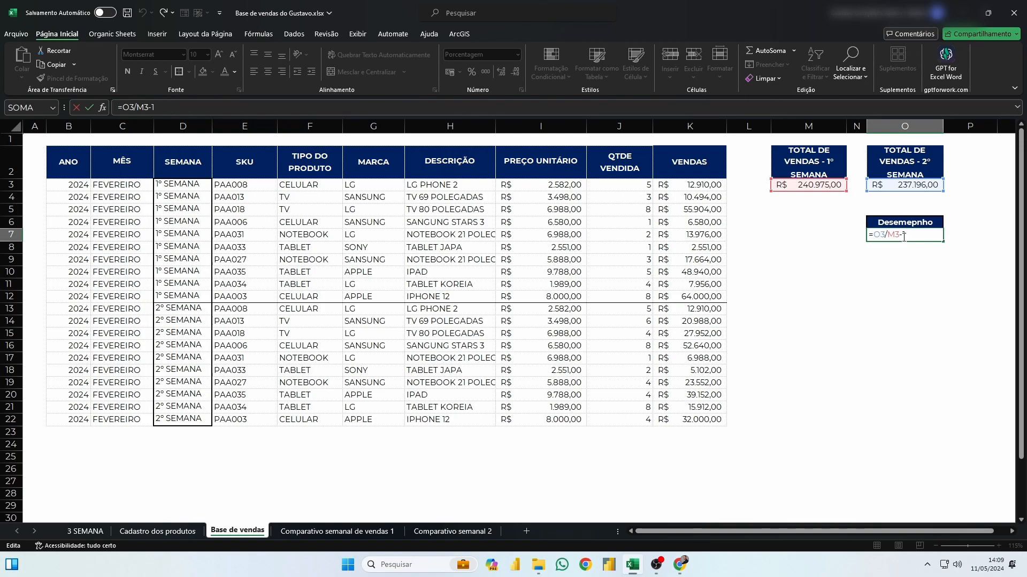
key("ctrl+Return")
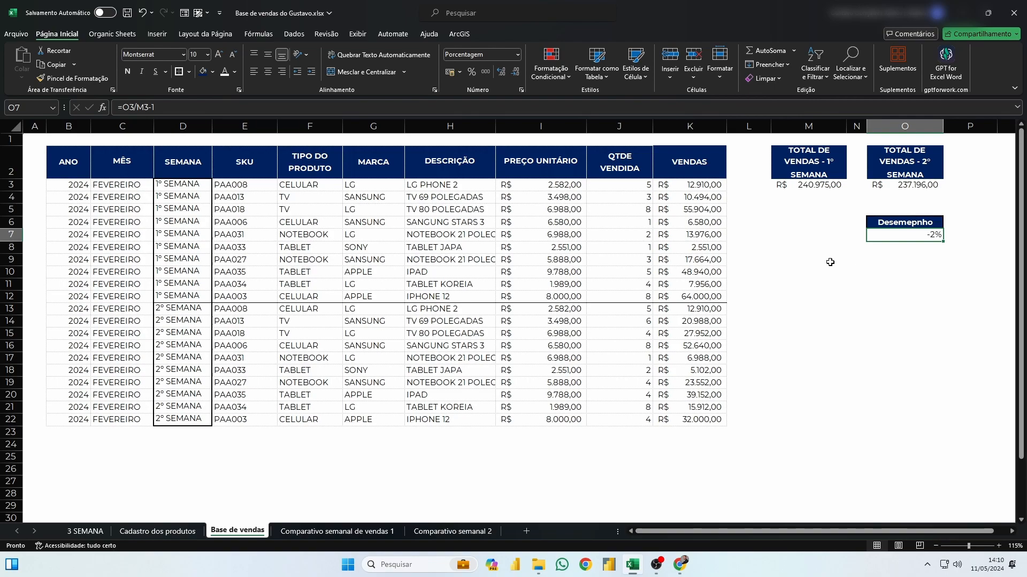
left_click(204, 347)
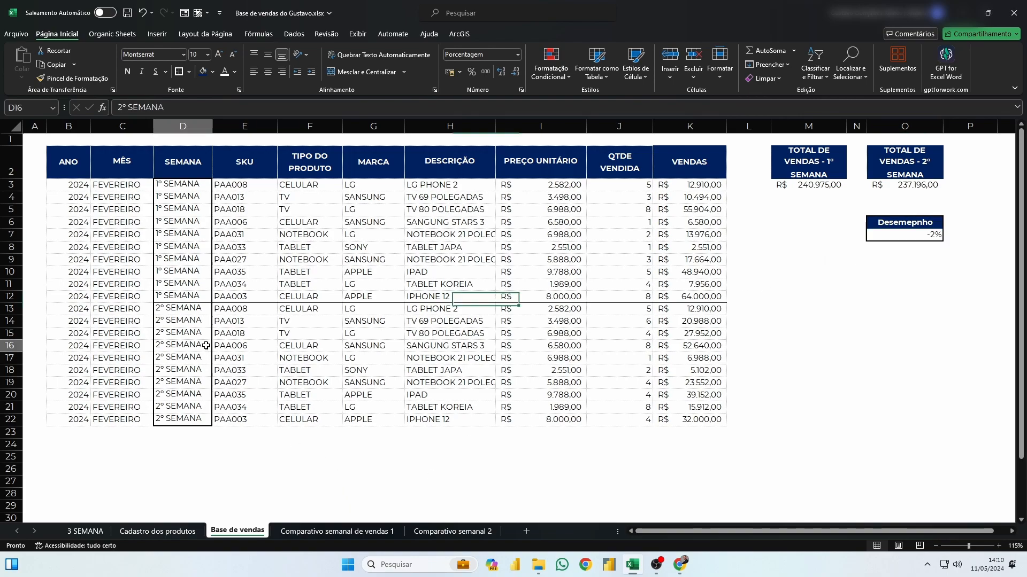
left_click(229, 210)
left_click(193, 198)
left_click_drag(73, 172, 679, 415)
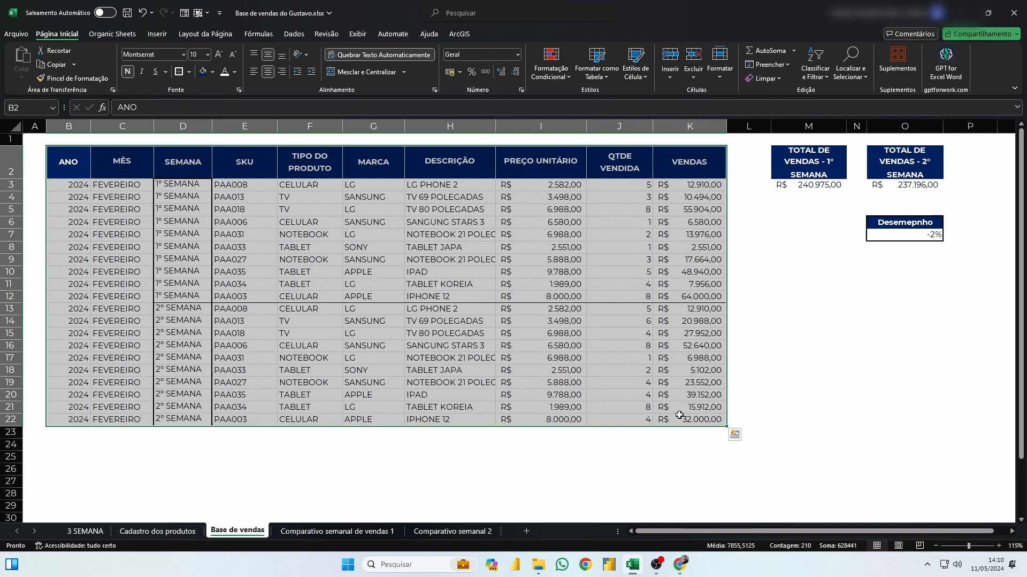
left_click(388, 368)
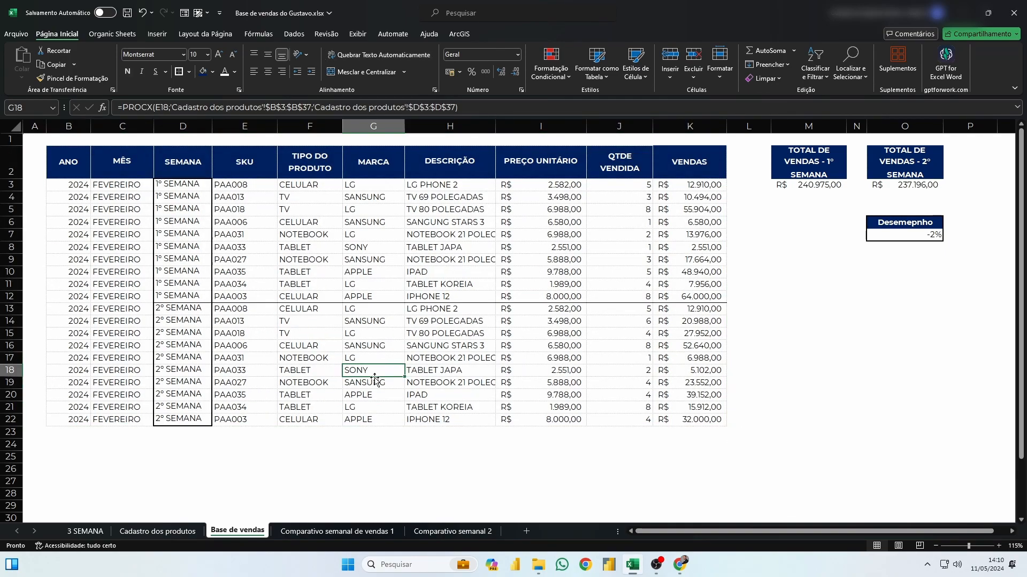
left_click_drag(74, 165, 682, 431)
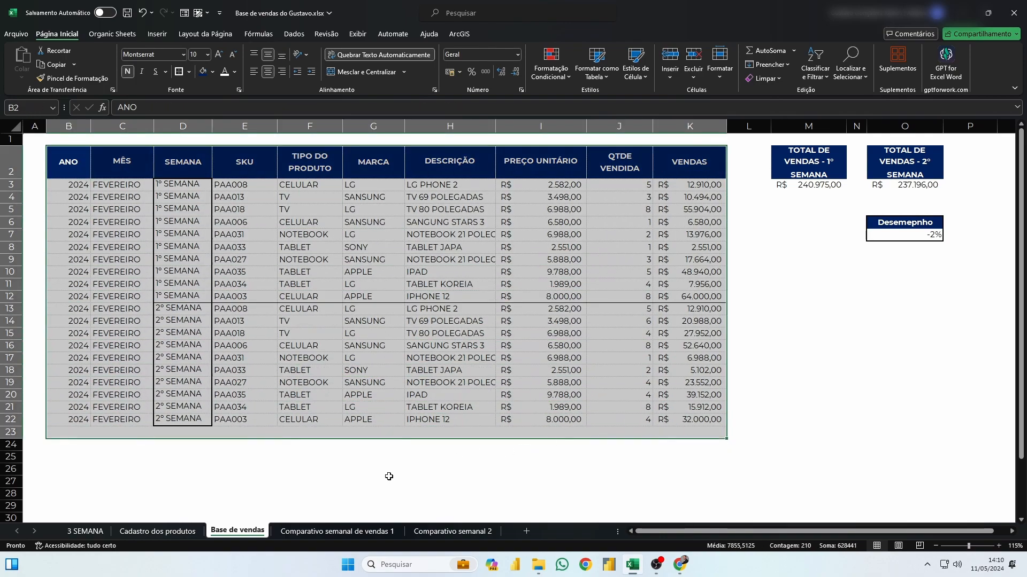
left_click(390, 476)
Unhide the hidden column between D and F on the Comparativo semanal de vendas 1 sheet.
left_click(325, 532)
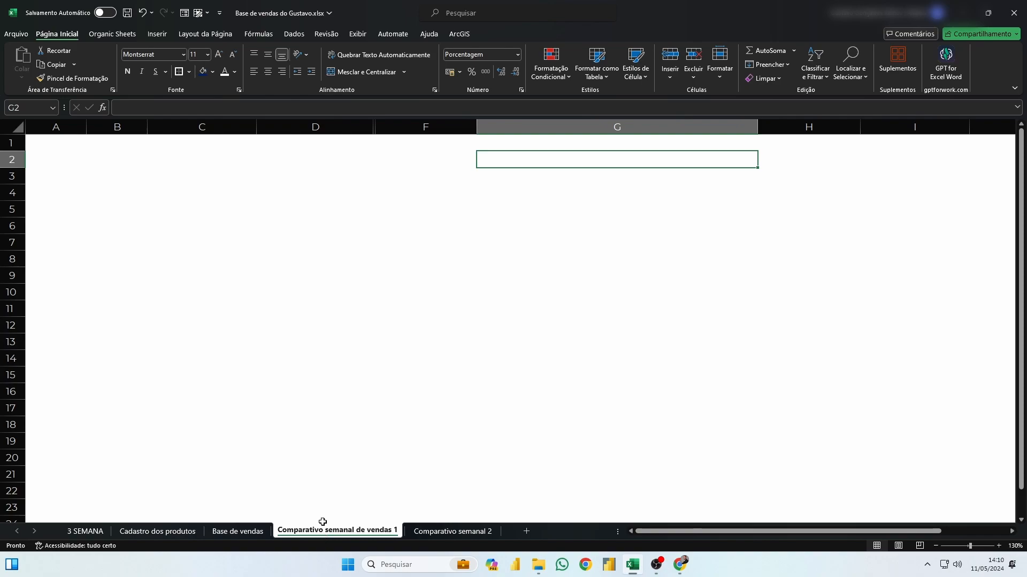
left_click_drag(316, 127, 409, 125)
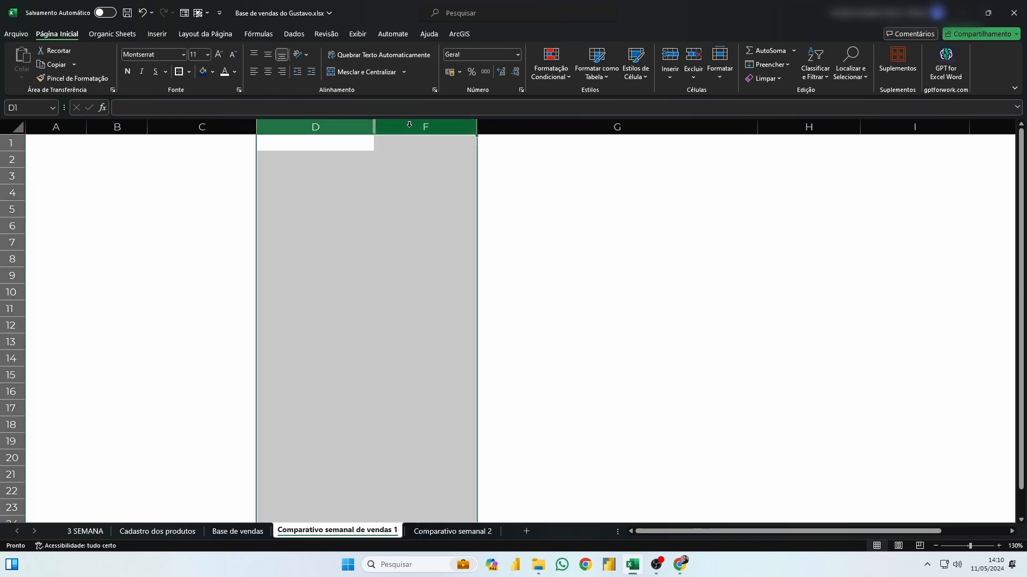
right_click(409, 124)
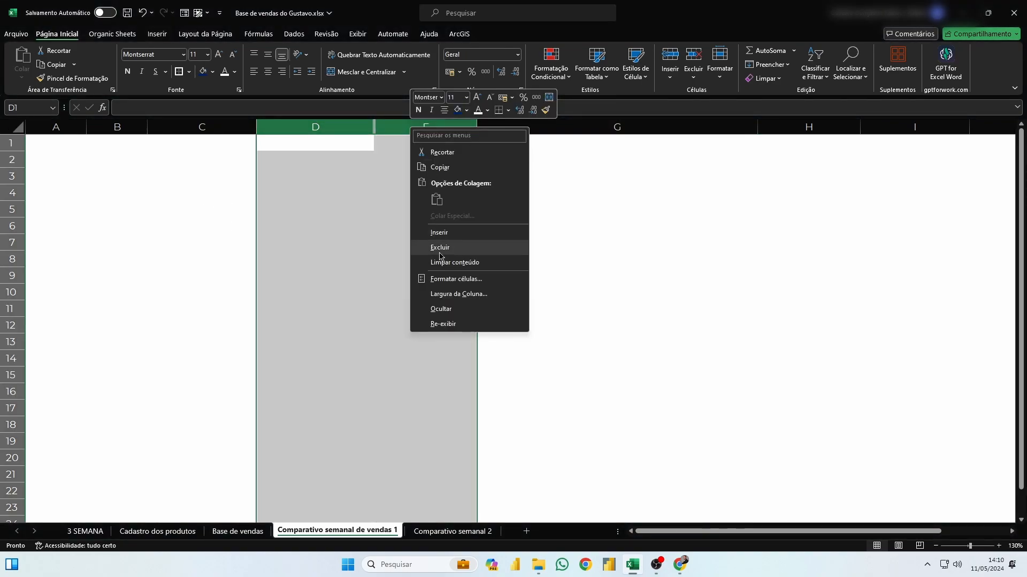
left_click(447, 324)
scroll(87, 209, "down", 1)
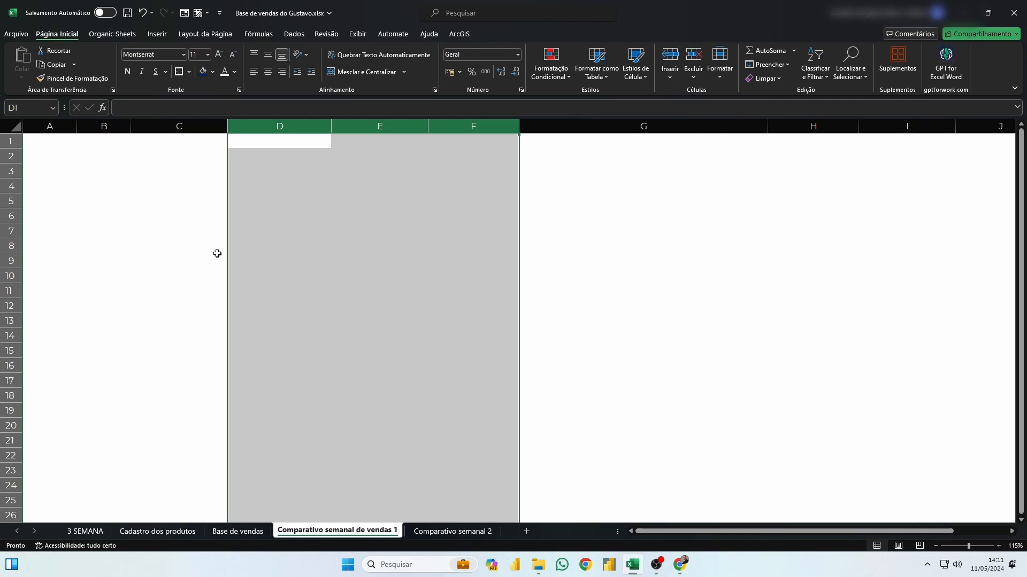
left_click(142, 192)
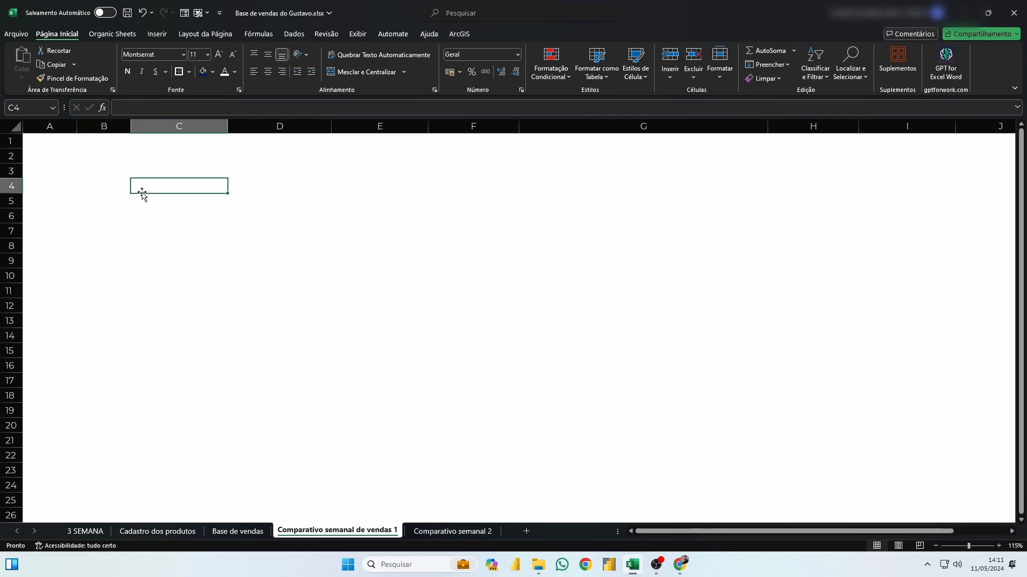
Start a PivotTable from the sales table B2:K22 on the Base de vendas sheet and check its source range.
left_click(253, 532)
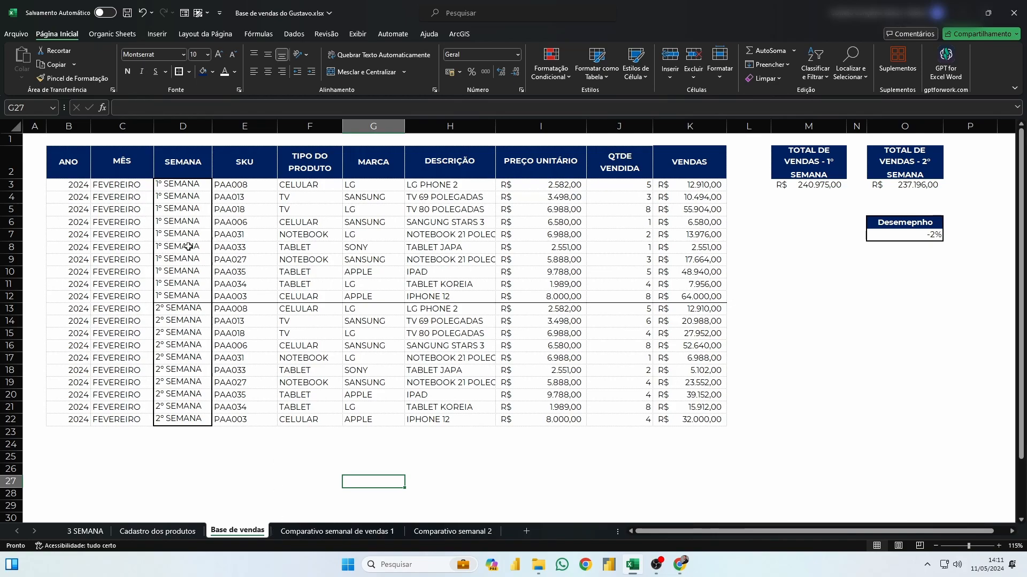
left_click(268, 250)
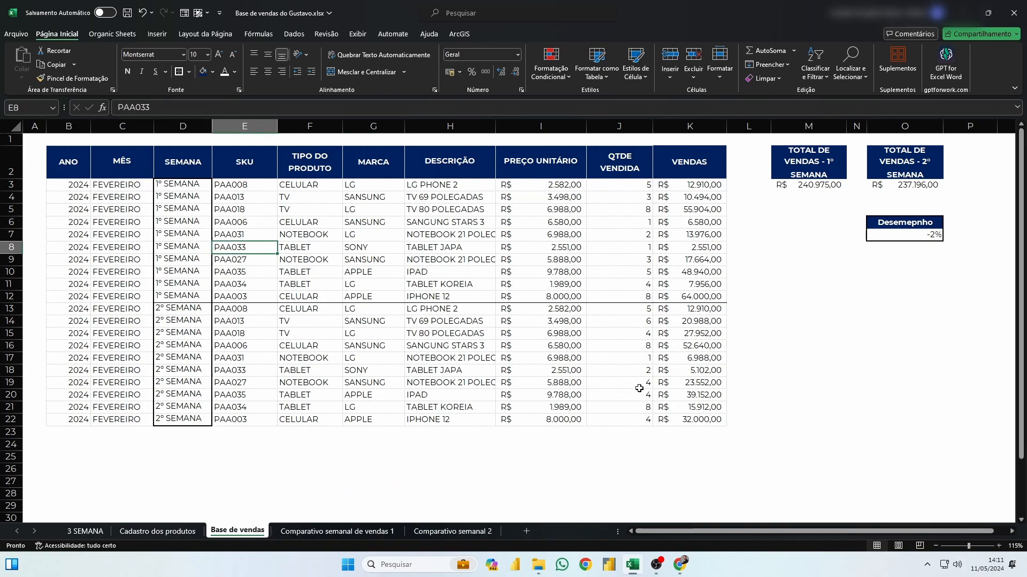
key("ctrl+a")
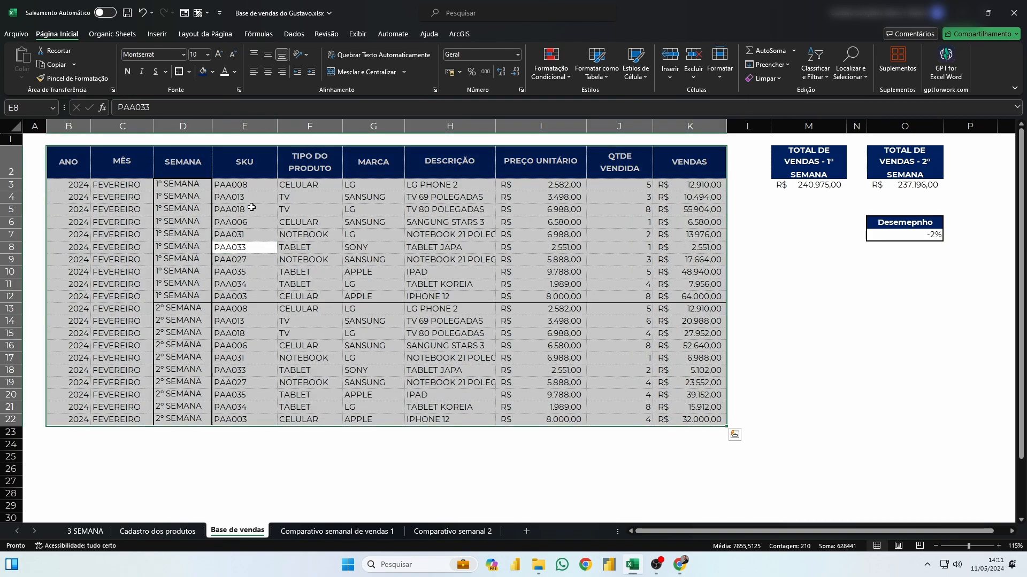
left_click(156, 34)
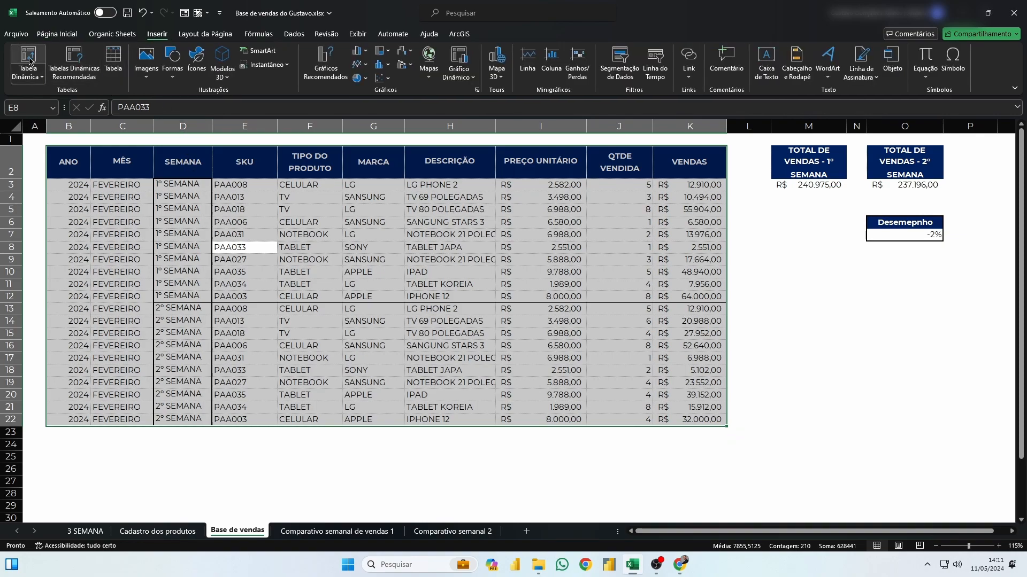
left_click(28, 58)
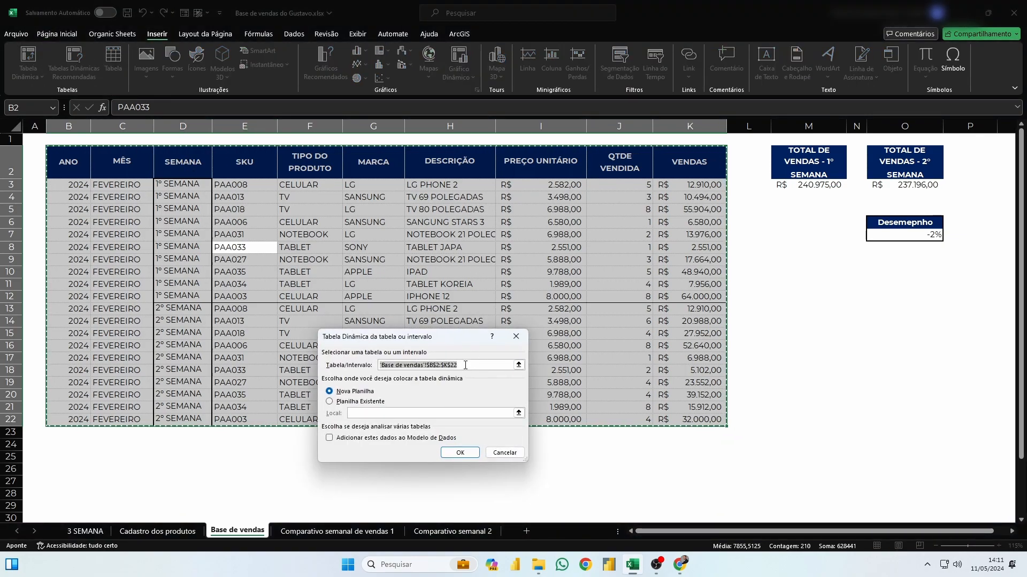
left_click_drag(368, 337, 371, 269)
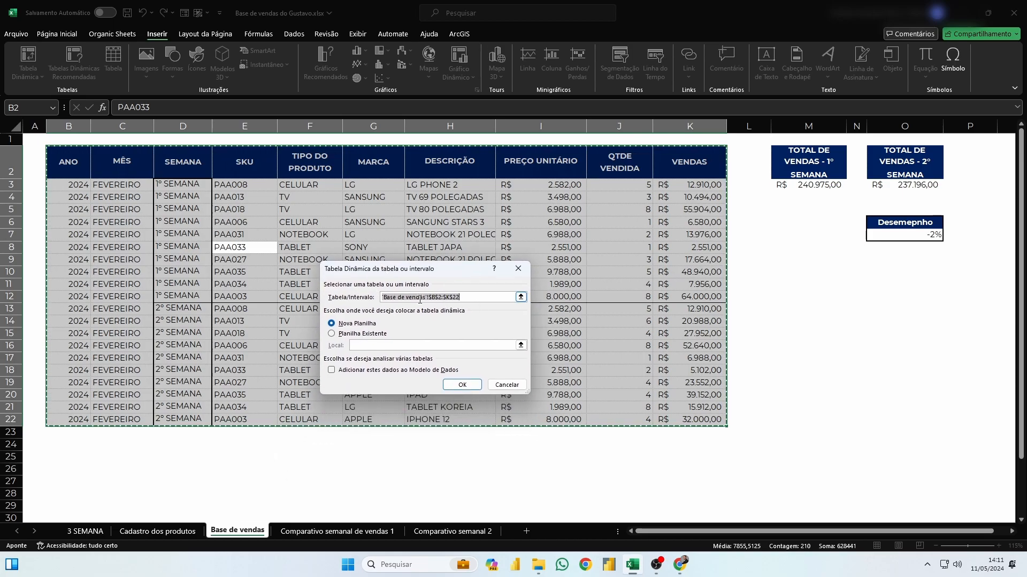
left_click(520, 297)
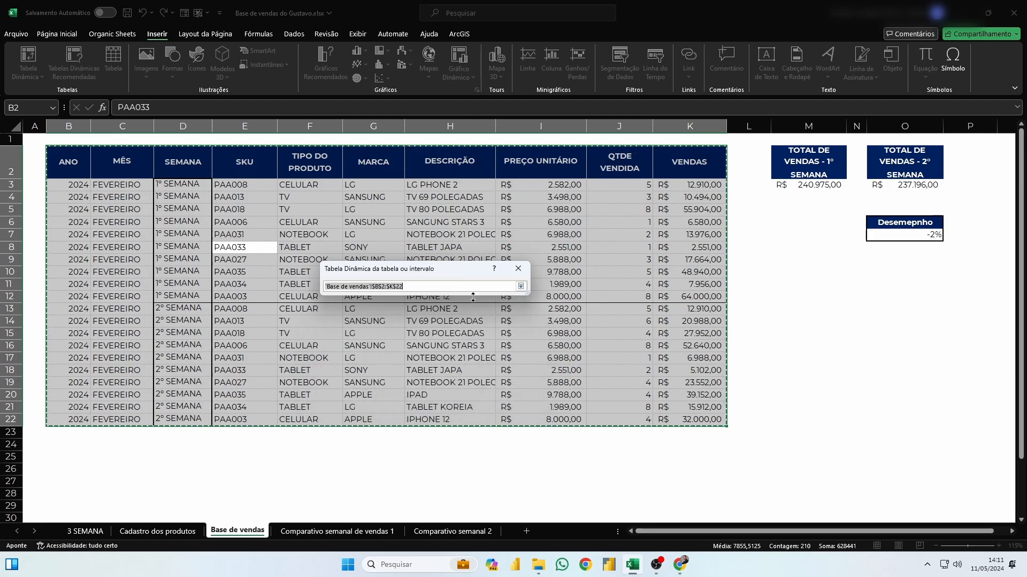
left_click(521, 287)
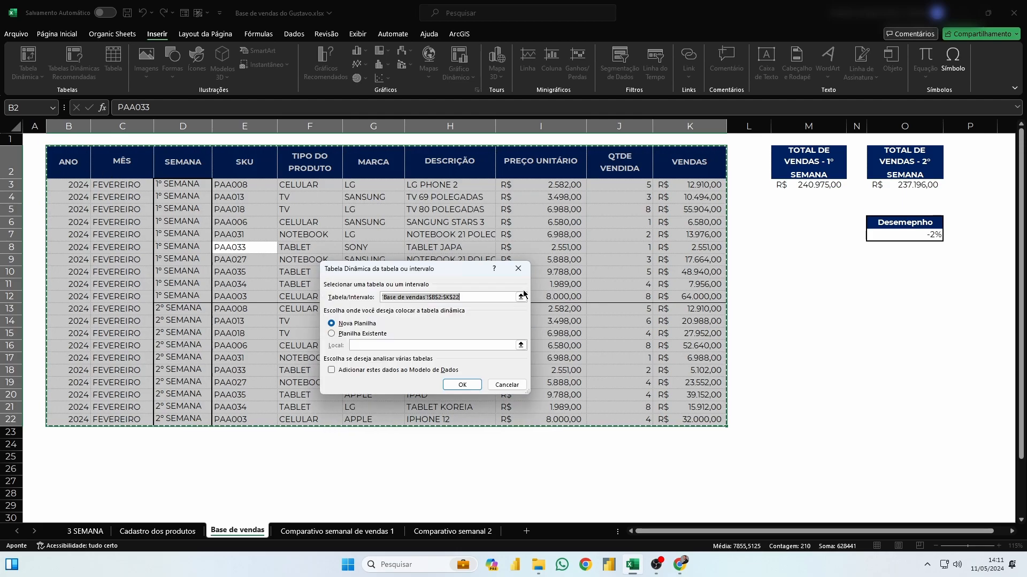
Place the PivotTable on the existing Comparativo semanal de vendas 1 sheet at cell C5 and create it.
left_click(345, 335)
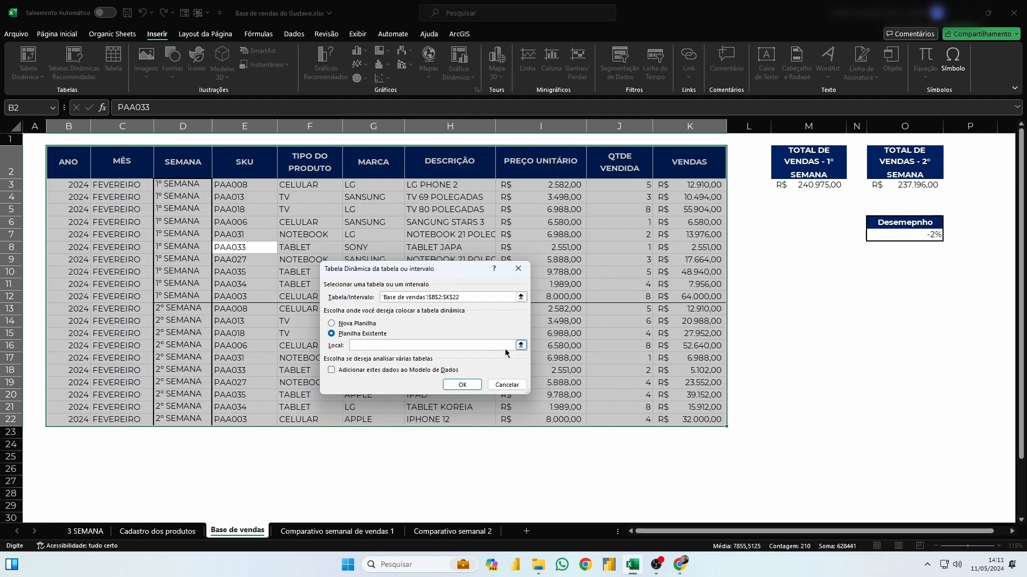
left_click(332, 324)
left_click(332, 334)
left_click(521, 346)
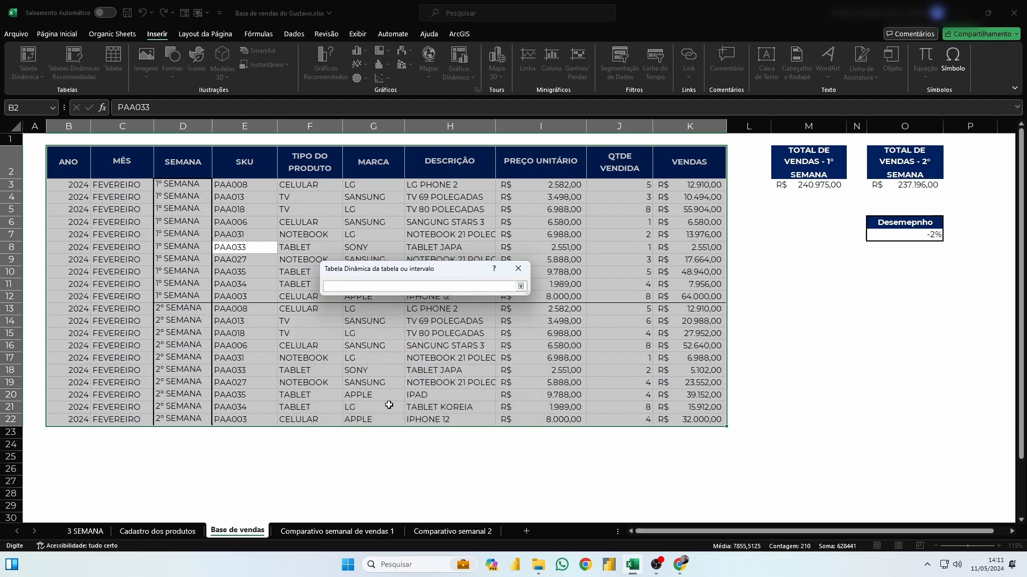
left_click(319, 532)
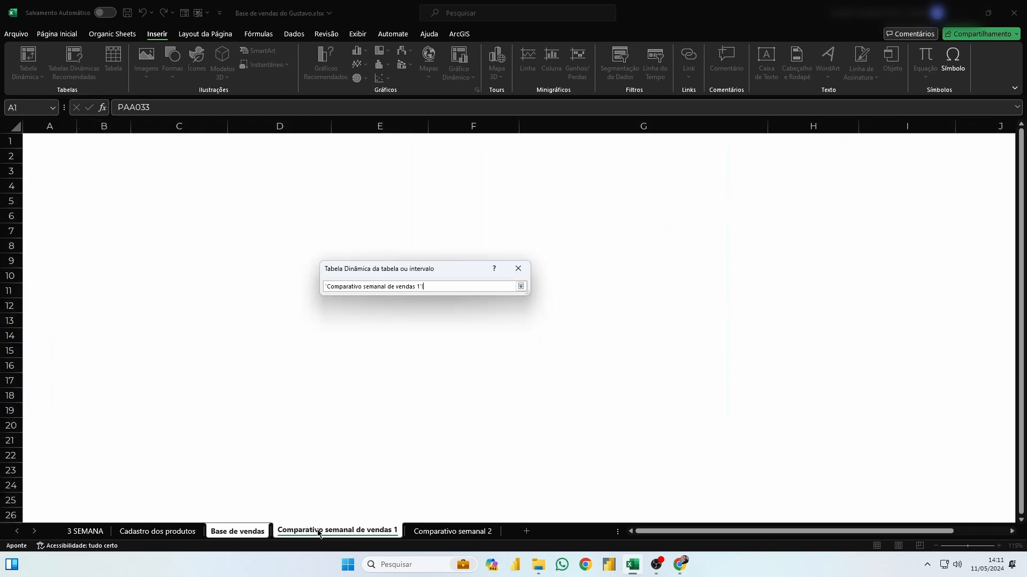
left_click(171, 205)
left_click(520, 287)
left_click(470, 385)
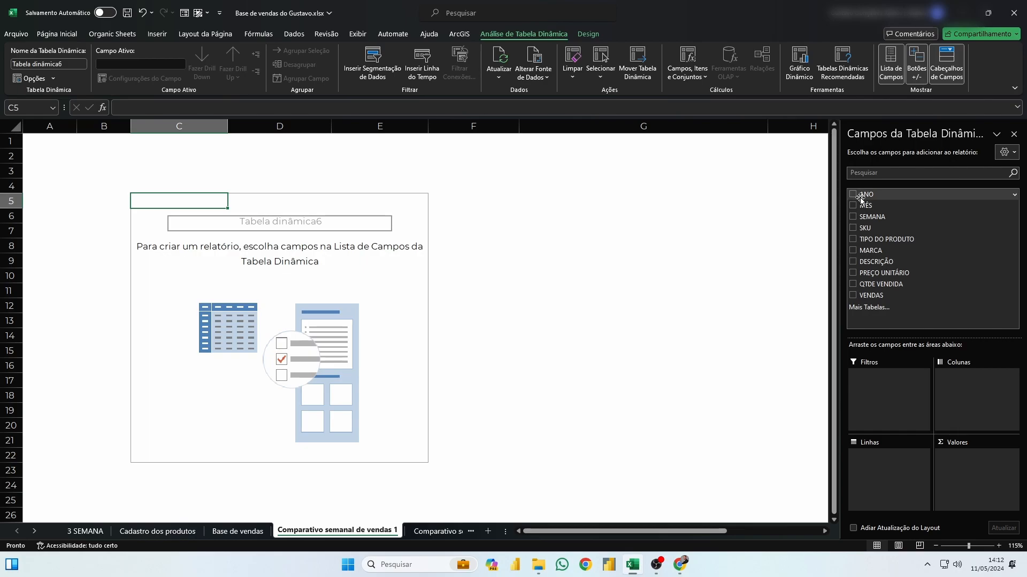
Add the ANO, MÊS and SEMANA fields to the PivotTable as report filters.
left_click_drag(877, 196, 883, 390)
left_click_drag(874, 206, 888, 393)
left_click_drag(881, 221, 878, 409)
Filter the PivotTable to ANO 2024 and MÊS FEVEREIRO.
left_click(217, 144)
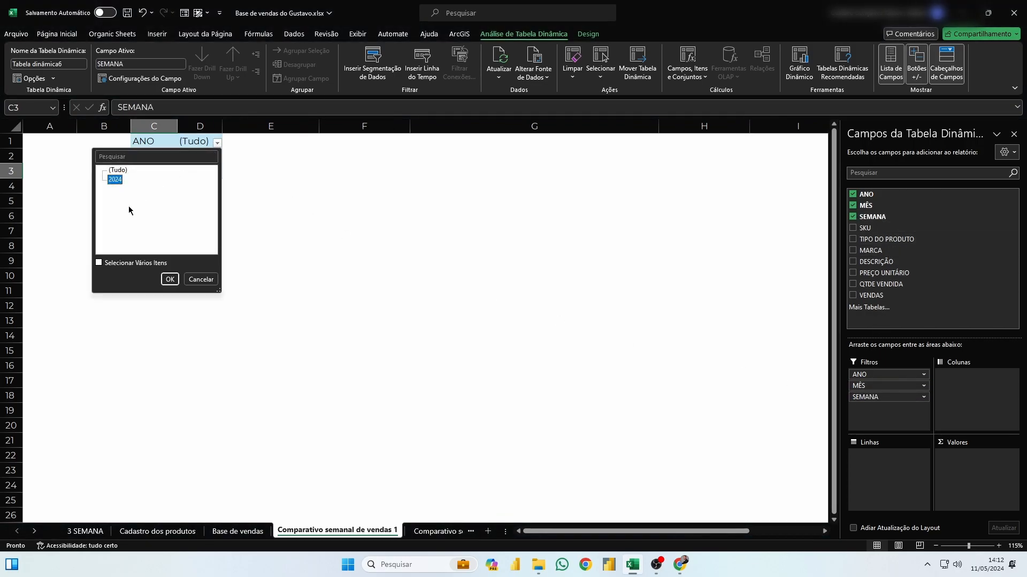
left_click(172, 283)
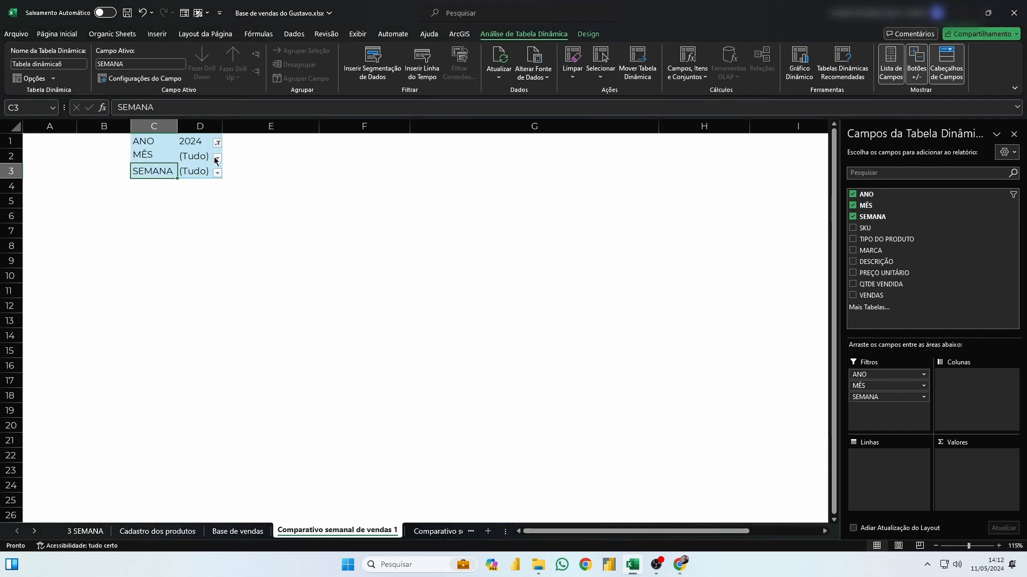
left_click(216, 158)
left_click(122, 196)
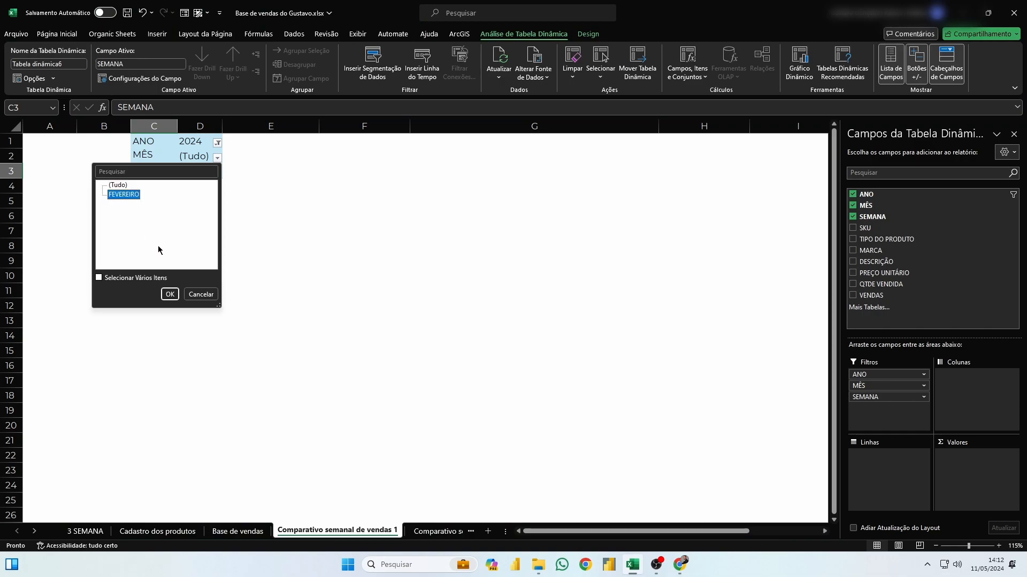
left_click(170, 294)
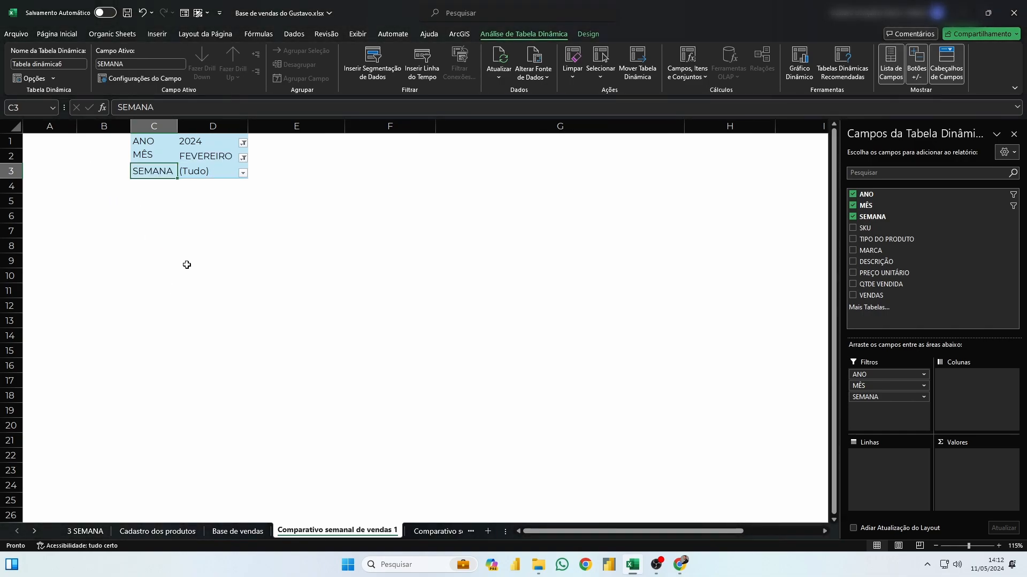
Allow multiple items in the SEMANA filter and select both 1º SEMANA and 2º SEMANA.
left_click(243, 172)
left_click(125, 292)
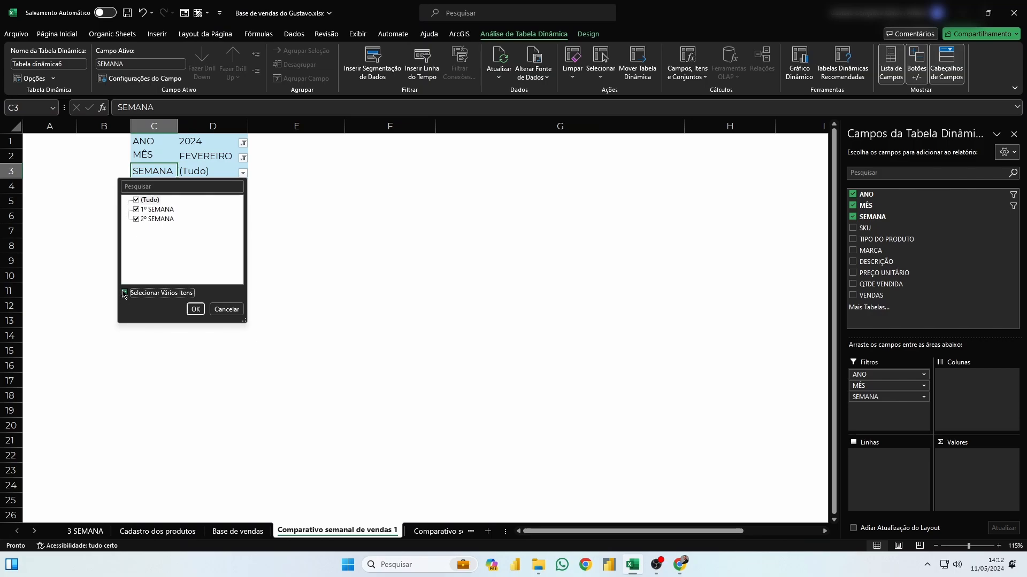
left_click(137, 200)
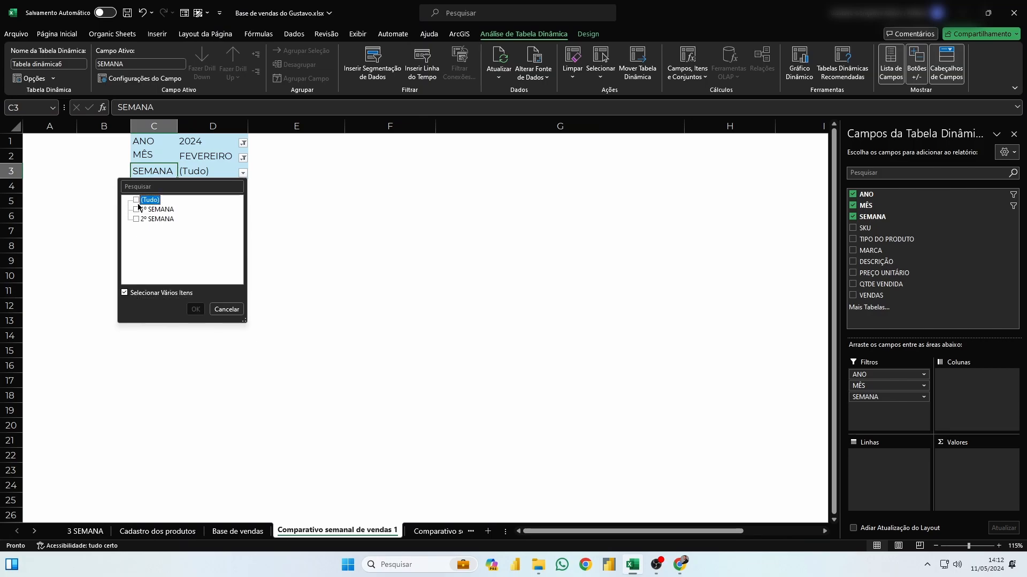
left_click(137, 210)
left_click(140, 220)
left_click(196, 309)
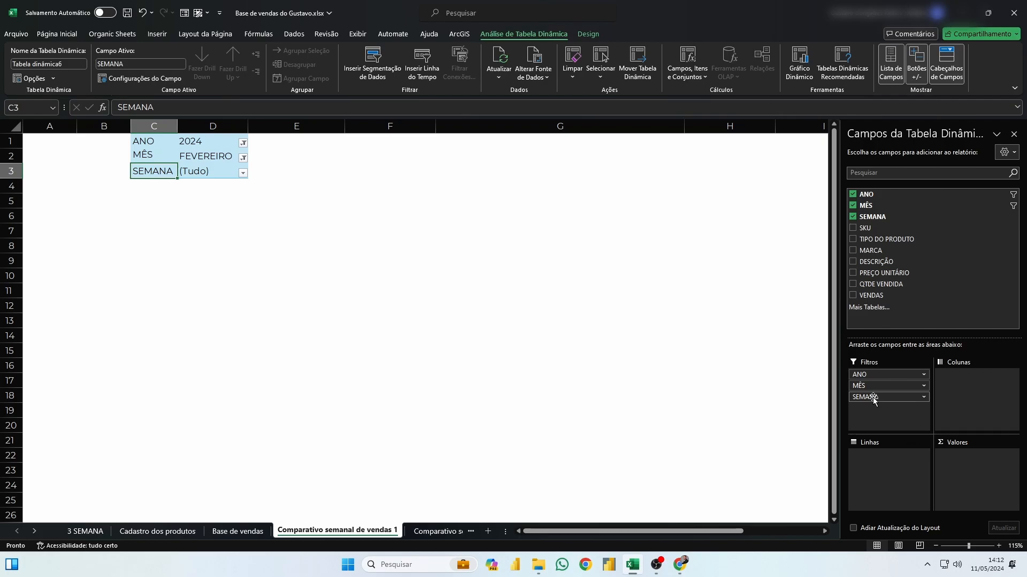
Try SKU, TIPO DO PRODUTO and MARCA one at a time as the PivotTable's row field, removing each again.
left_click(853, 228)
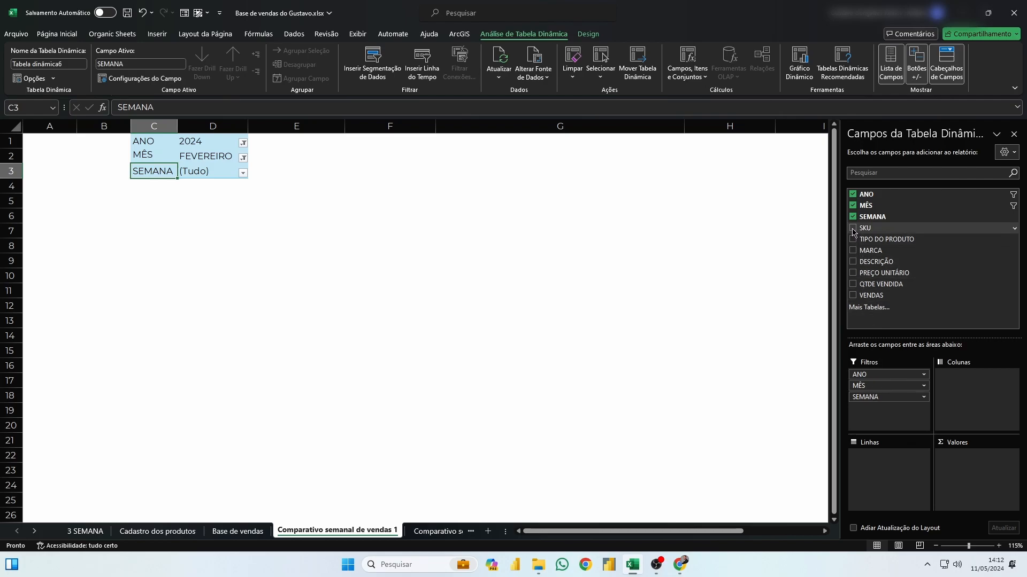
left_click(853, 229)
left_click(853, 240)
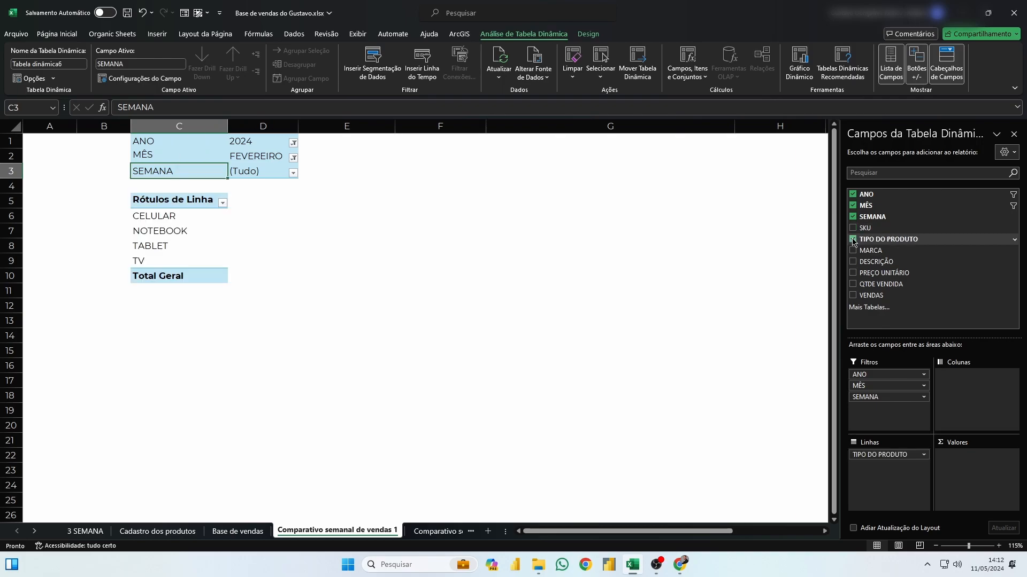
left_click(853, 240)
left_click(853, 251)
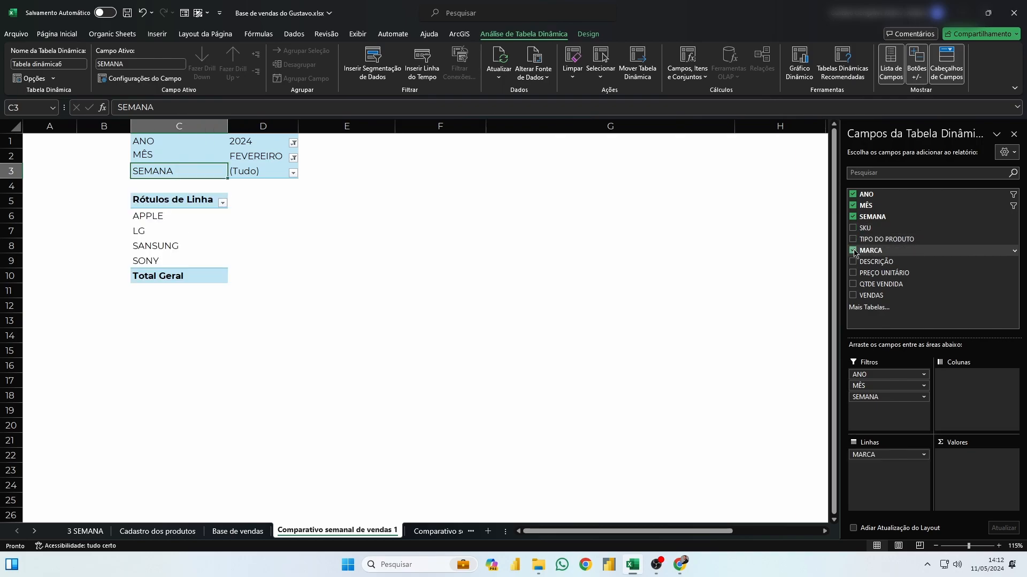
left_click(854, 251)
left_click(853, 239)
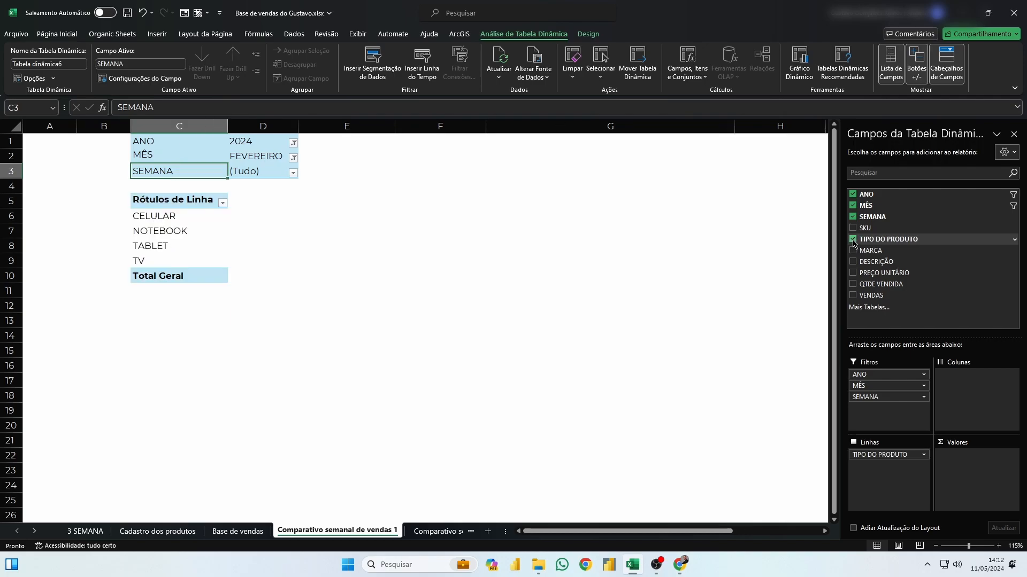
left_click(853, 240)
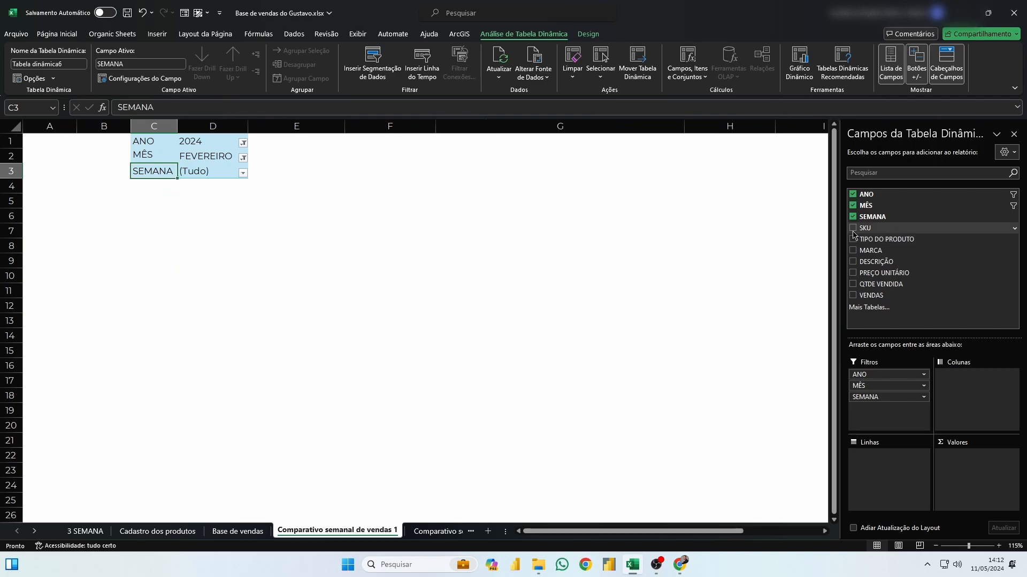
Try SKU, MARCA and DESCRIÇÃO in turn as the PivotTable's row field, removing each one again.
left_click(852, 228)
left_click(853, 230)
left_click(853, 251)
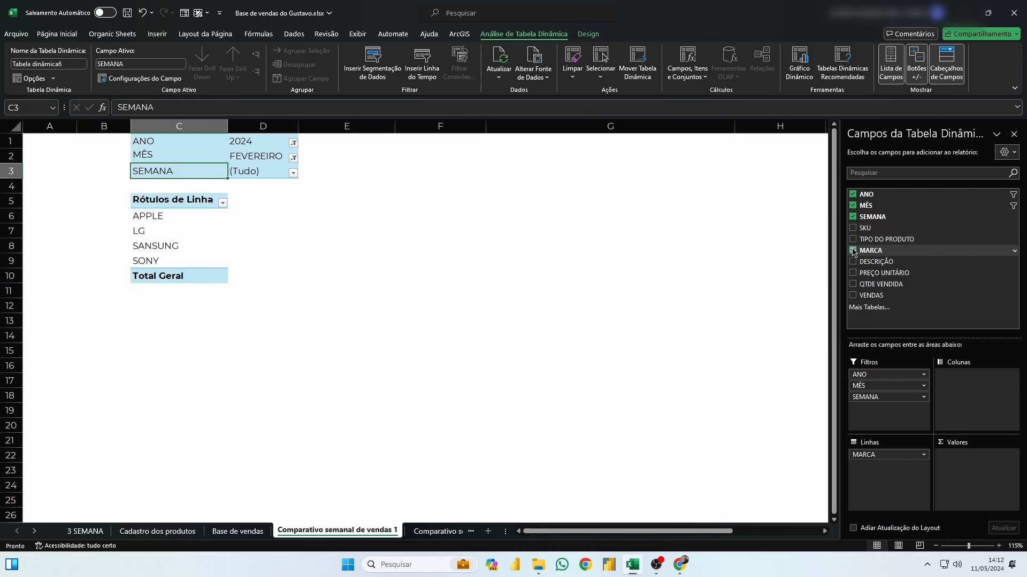
left_click(852, 251)
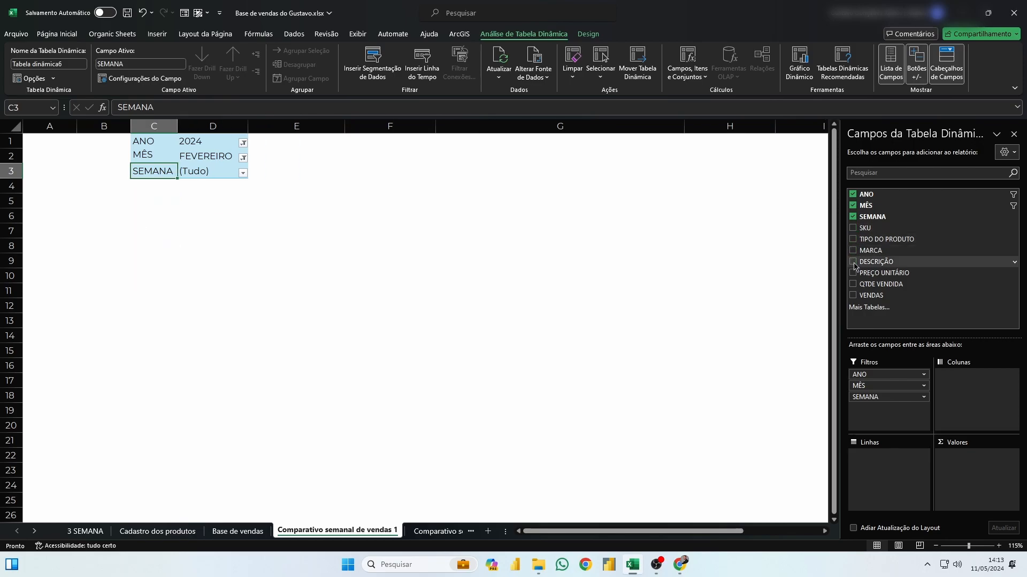
left_click(853, 262)
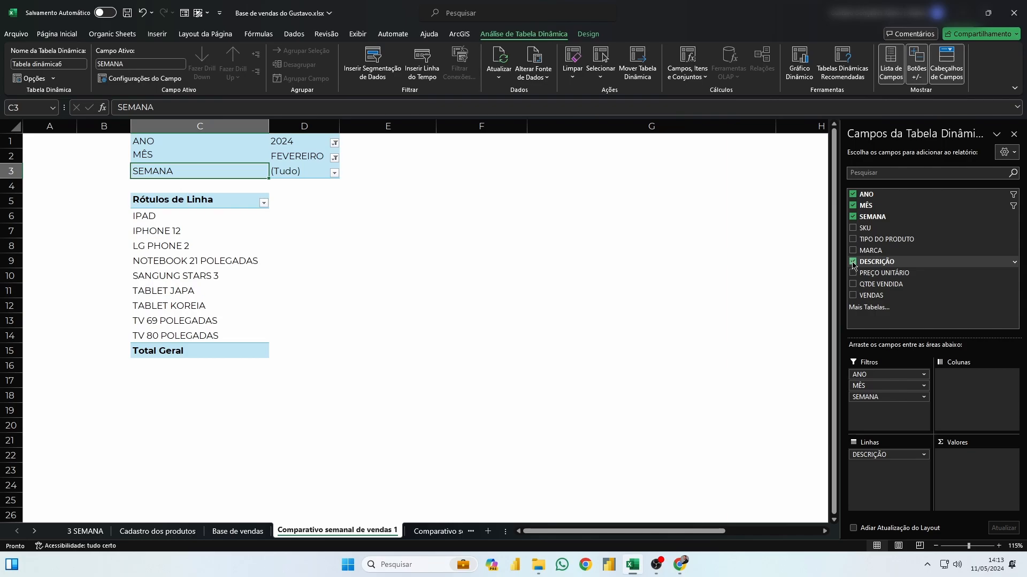
left_click(852, 262)
left_click(852, 251)
left_click(853, 251)
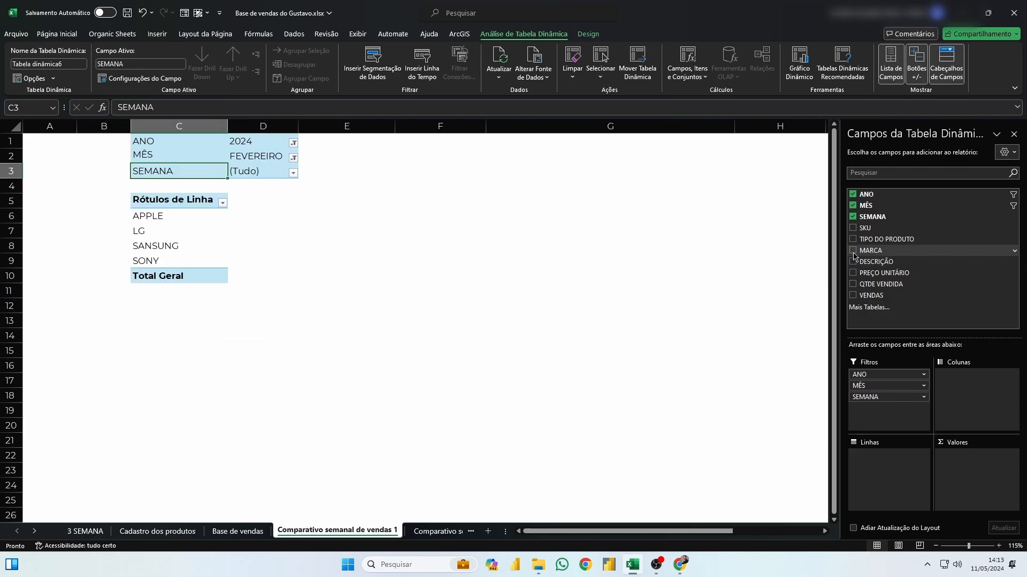
Add the TIPO DO PRODUTO field to the PivotTable's rows.
left_click(853, 240)
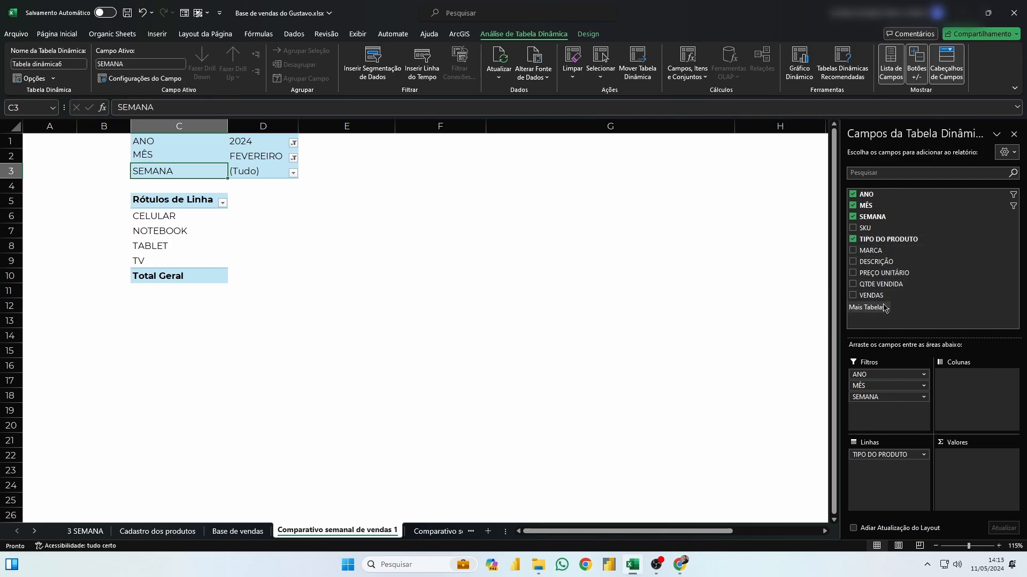
Try PREÇO UNITÁRIO, QTDE VENDIDA and VENDAS as the PivotTable's value fields, removing them again.
left_click(853, 273)
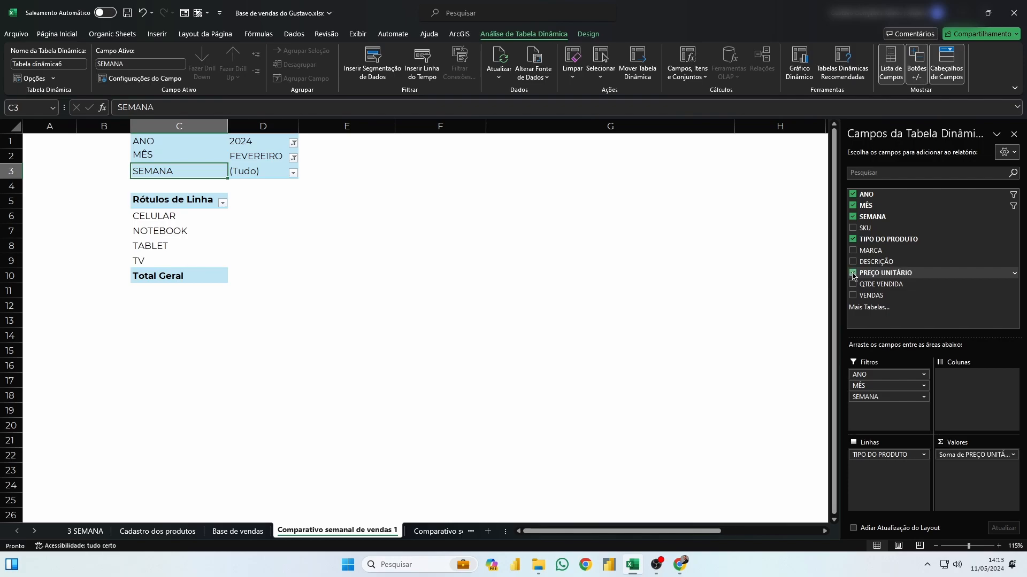
left_click(853, 273)
left_click(853, 284)
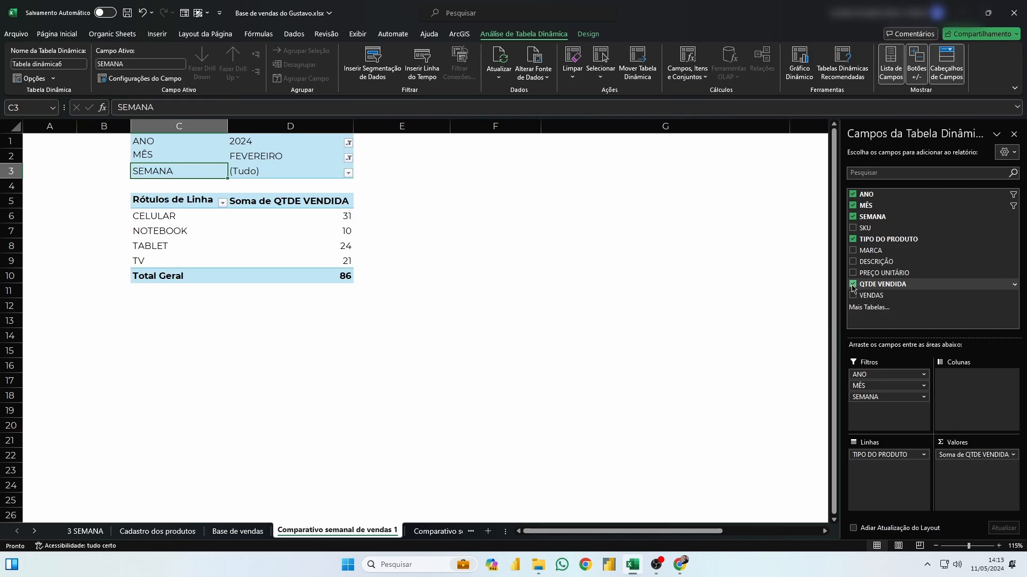
left_click(853, 296)
left_click(853, 284)
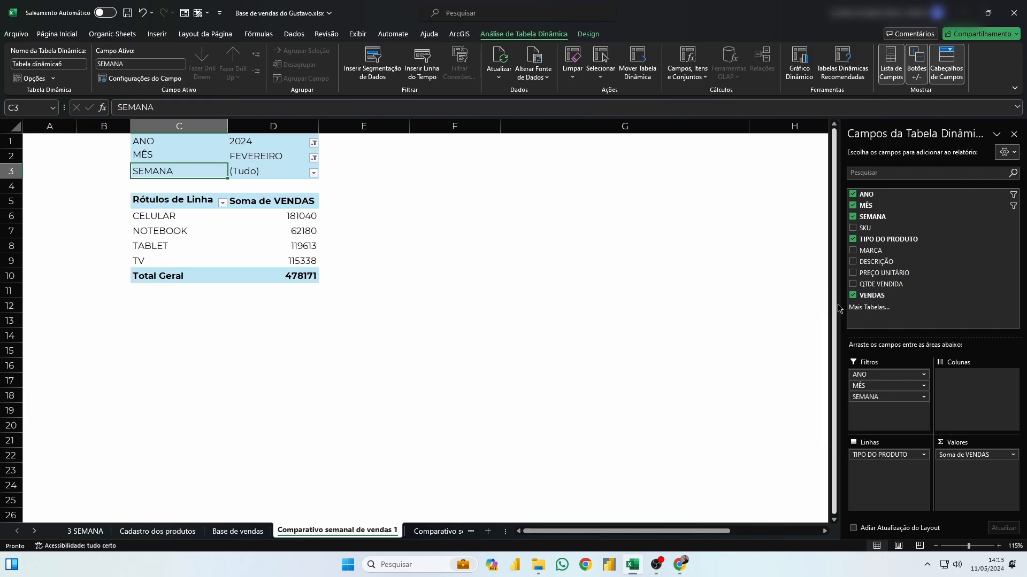
left_click(854, 297)
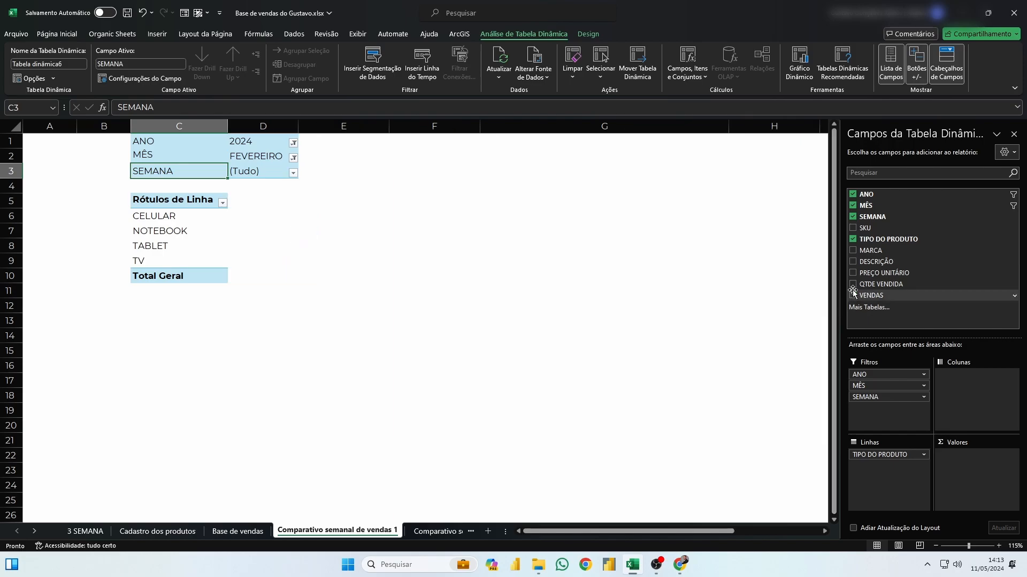
Examine the PREÇO UNITÁRIO, QTDE VENDIDA and VENDAS columns on the Base de vendas sheet, checking the cells of row 3.
left_click(235, 531)
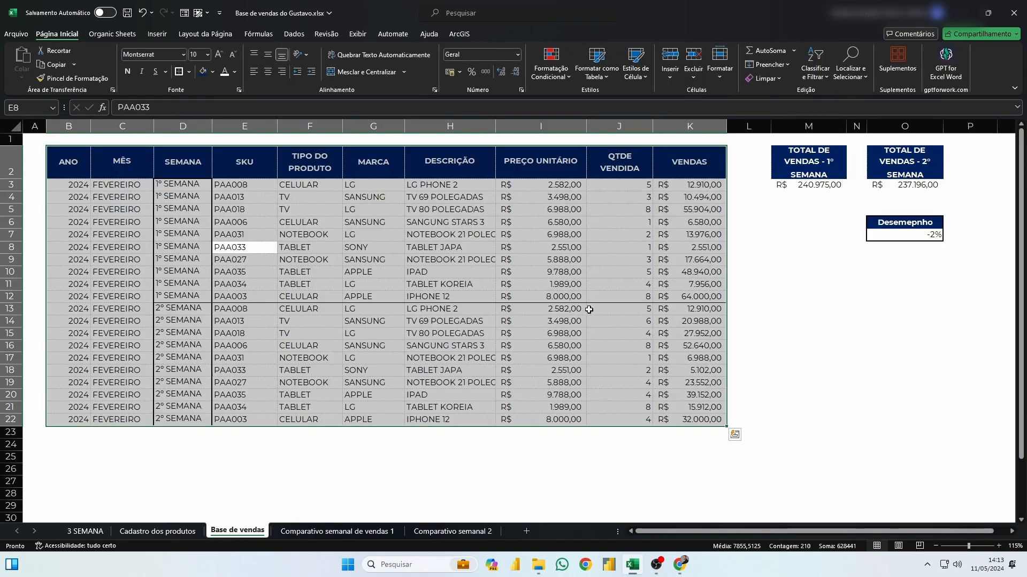
left_click(545, 199)
left_click_drag(556, 165, 680, 164)
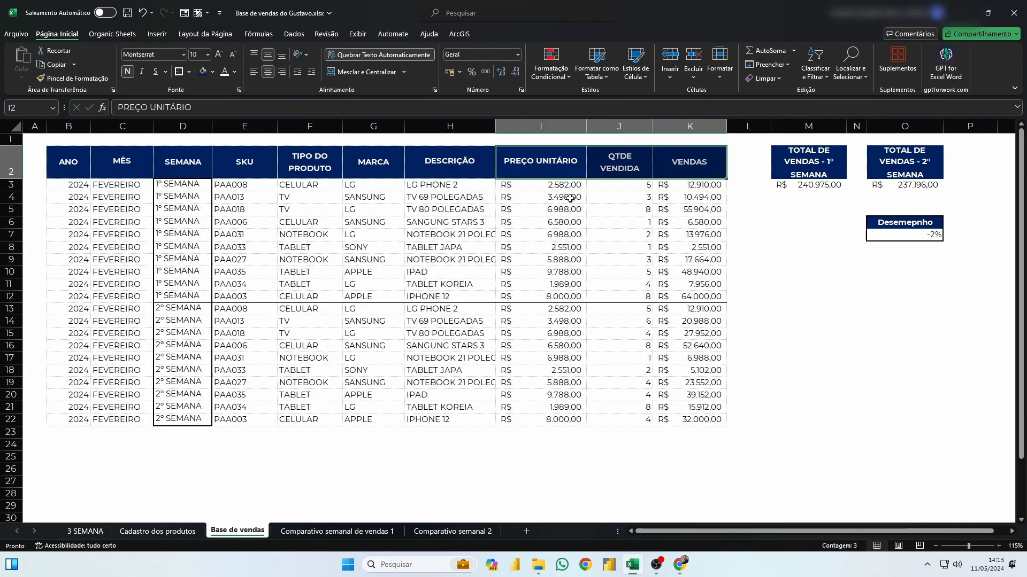
left_click(562, 185)
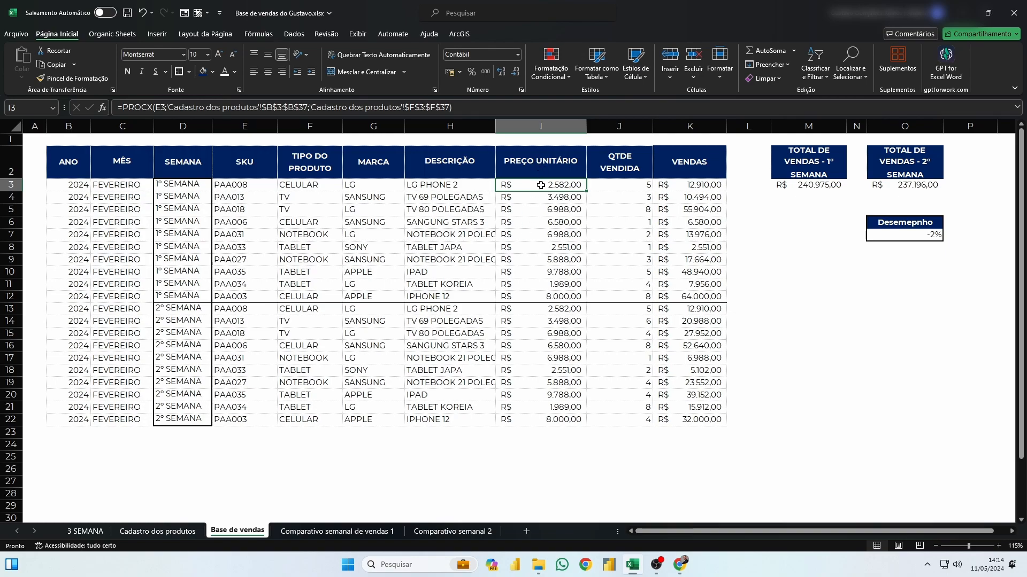
left_click(615, 184)
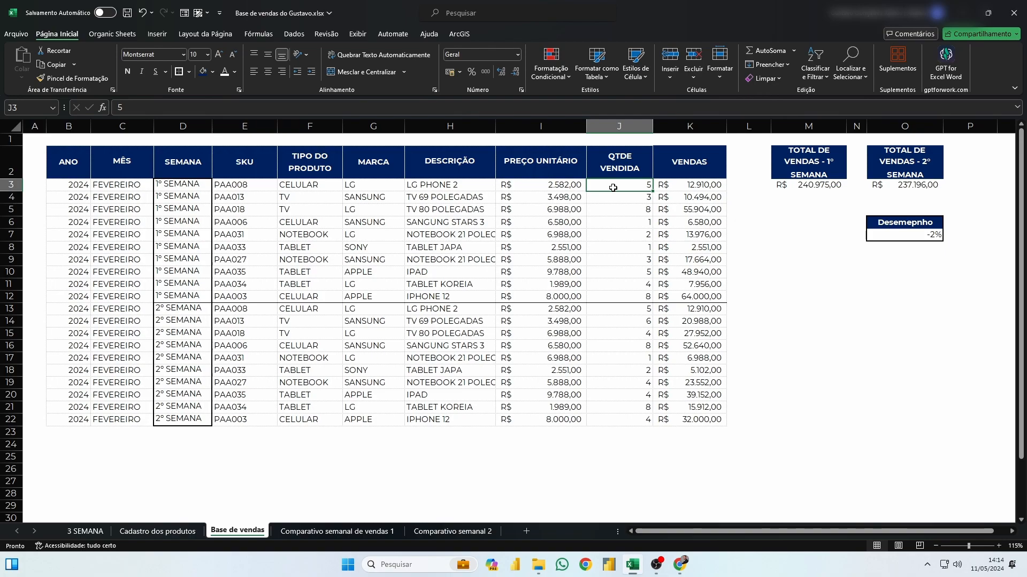
left_click(687, 185)
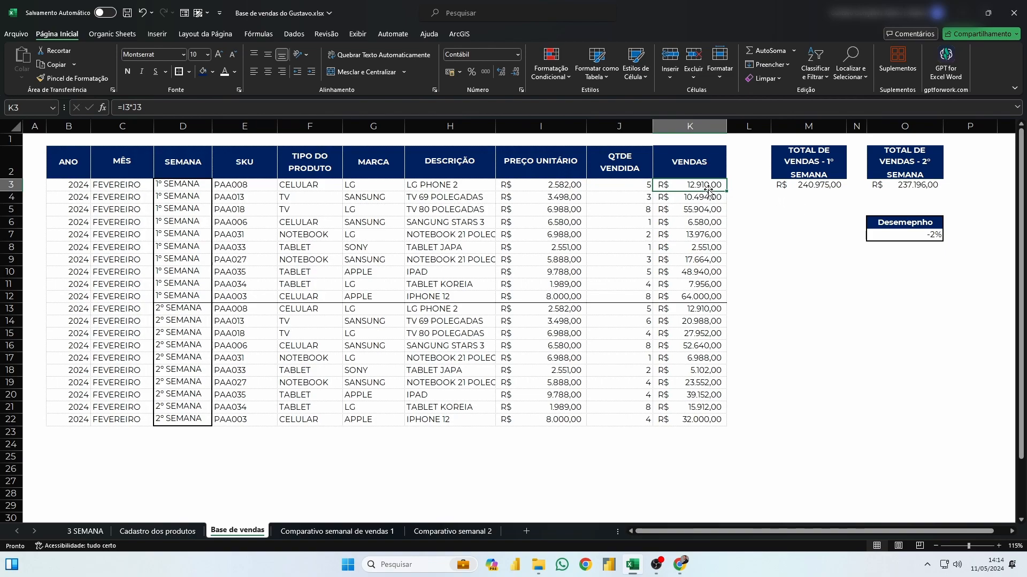
left_click(570, 184)
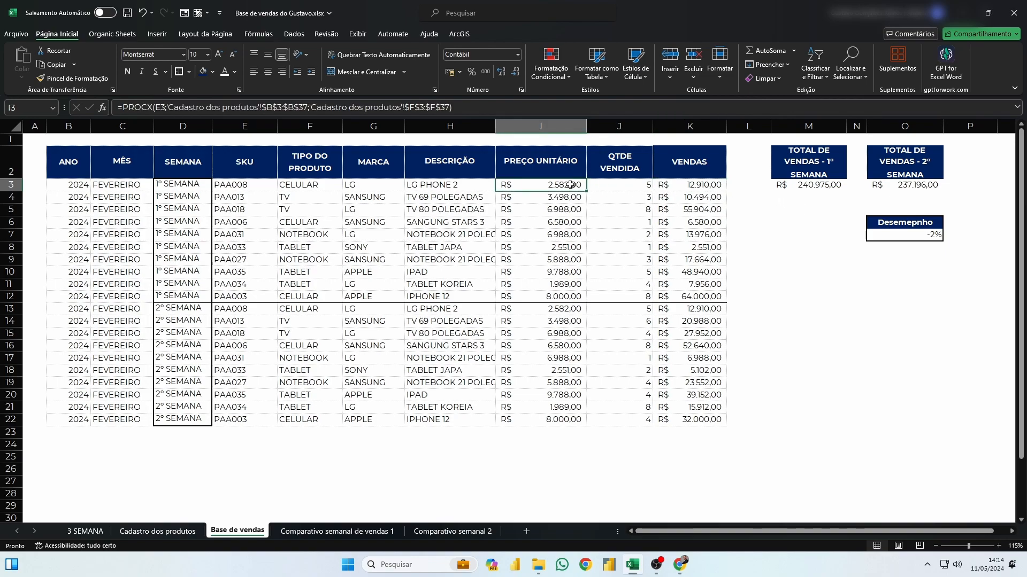
left_click(619, 185)
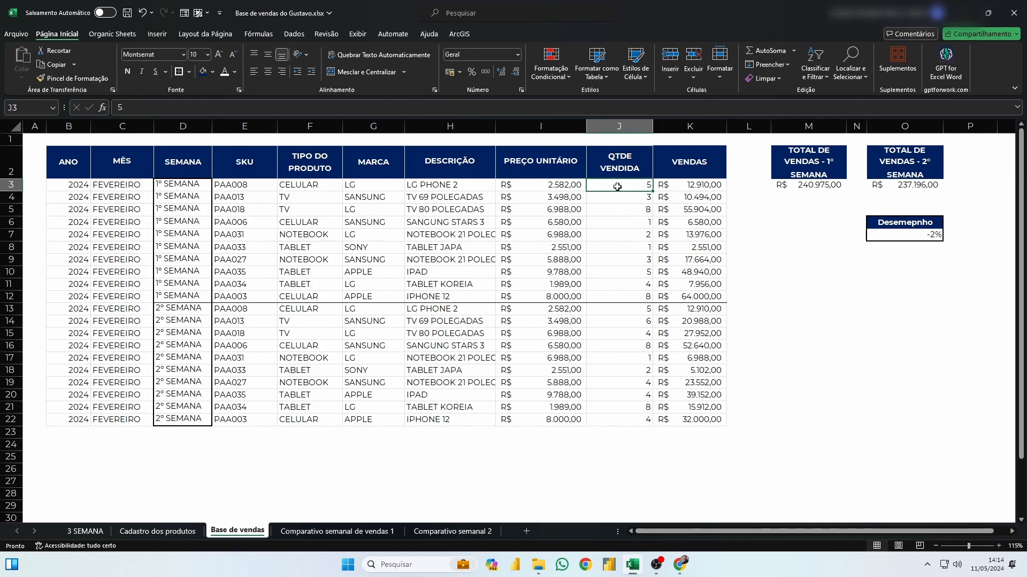
left_click(682, 185)
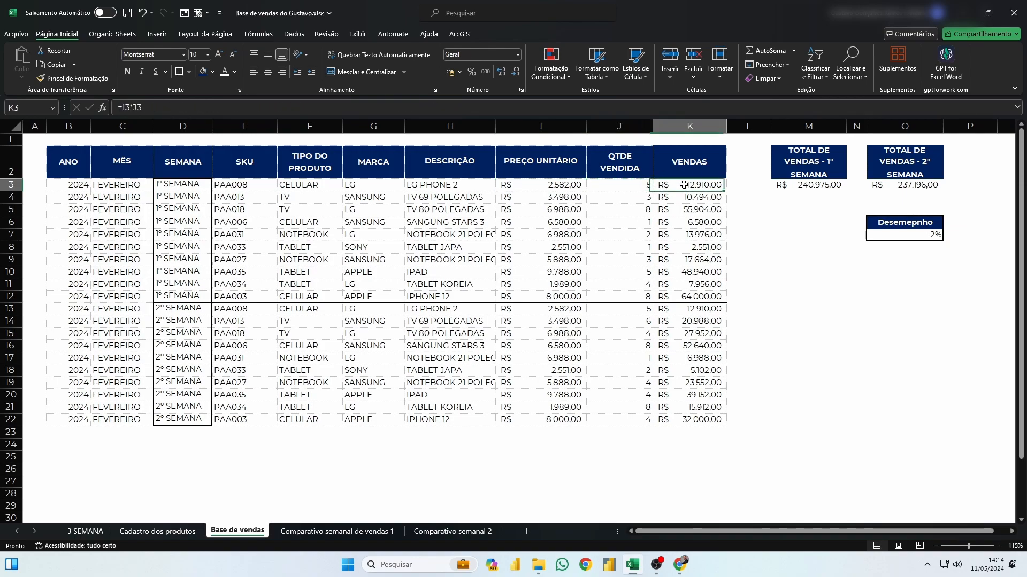
Inspect the VENDAS formula in K3 and the unit price and quantity cells it refers to.
double_click(684, 184)
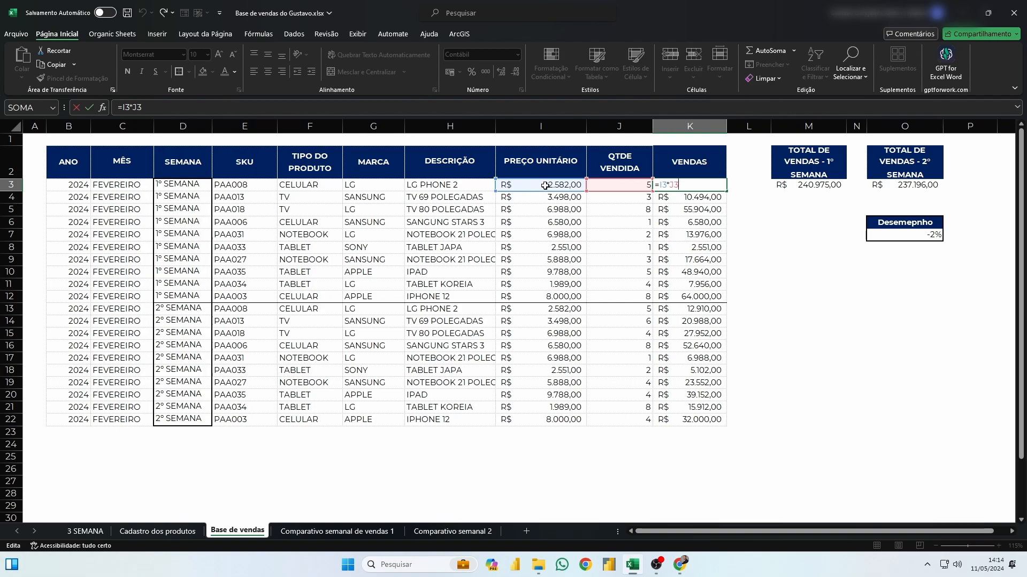
left_click_drag(670, 182, 667, 183)
key("ctrl+Return")
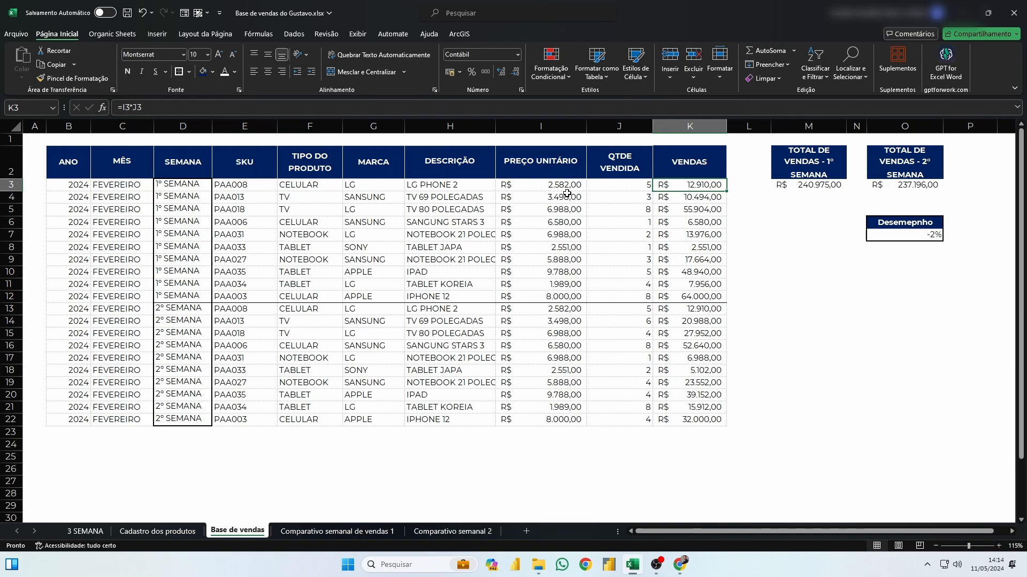
left_click(615, 187)
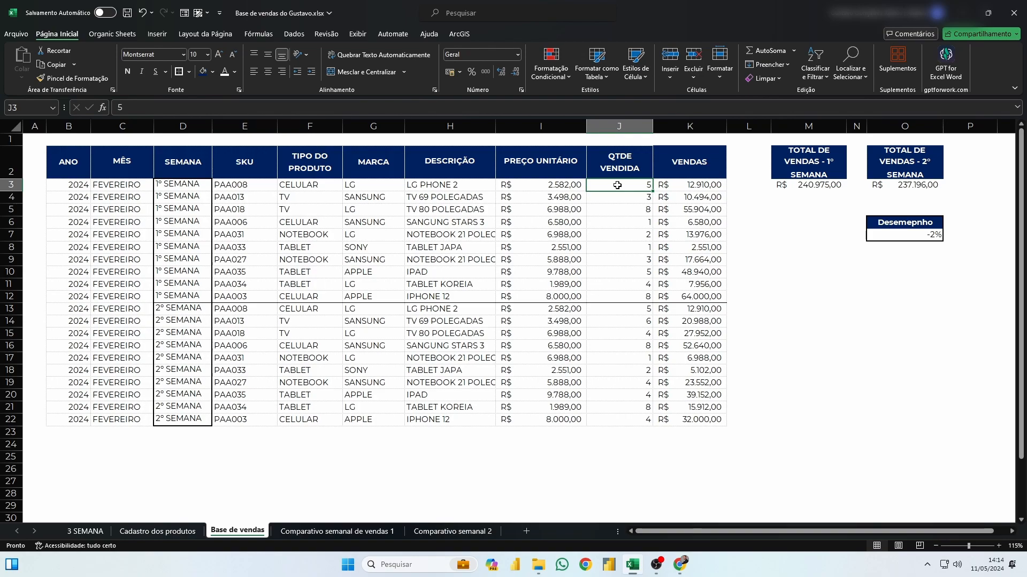
left_click(533, 185)
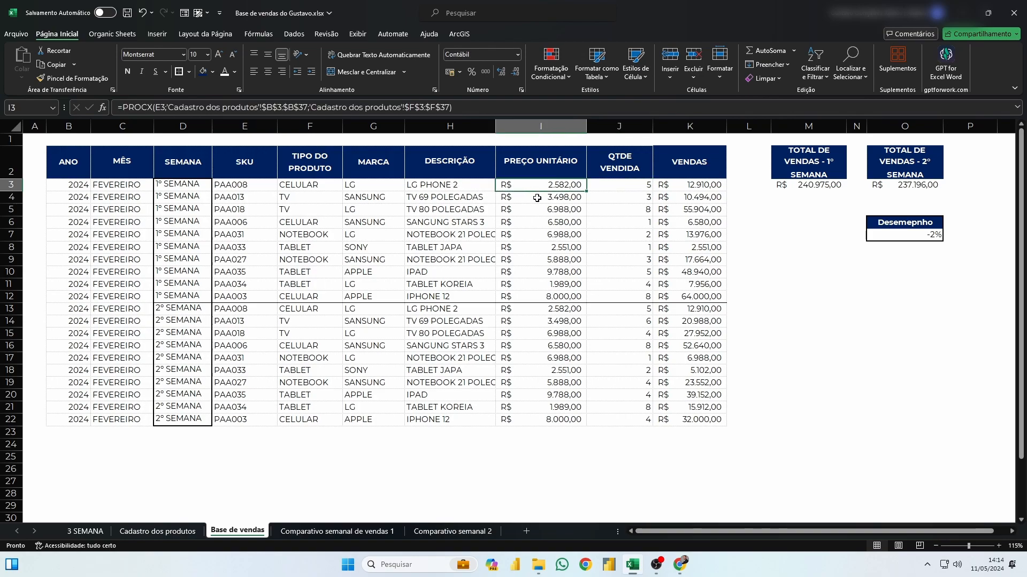
left_click(680, 183)
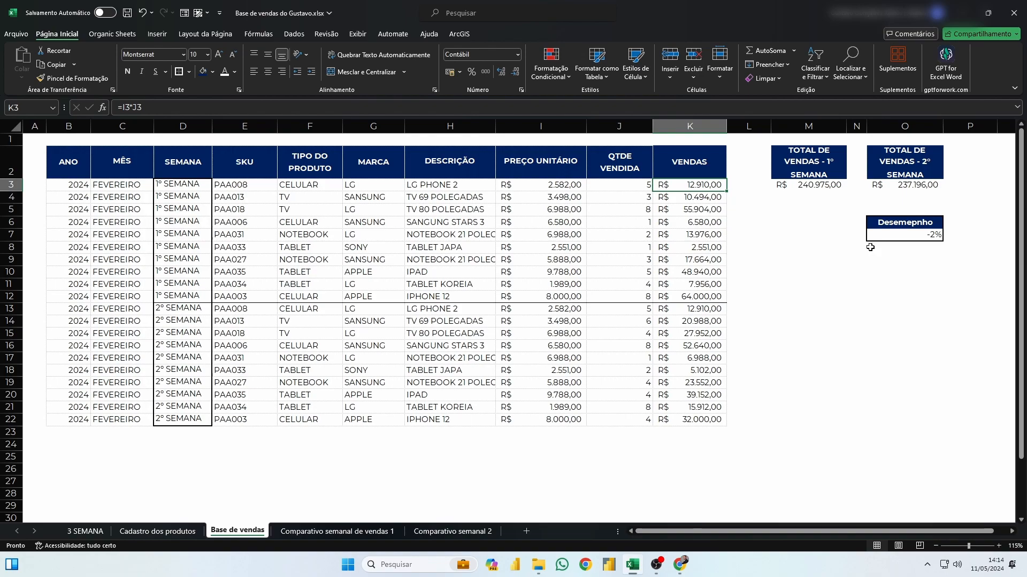
Return to the Comparativo semanal de vendas 1 sheet and add the VENDAS field as the PivotTable's value field.
left_click(352, 531)
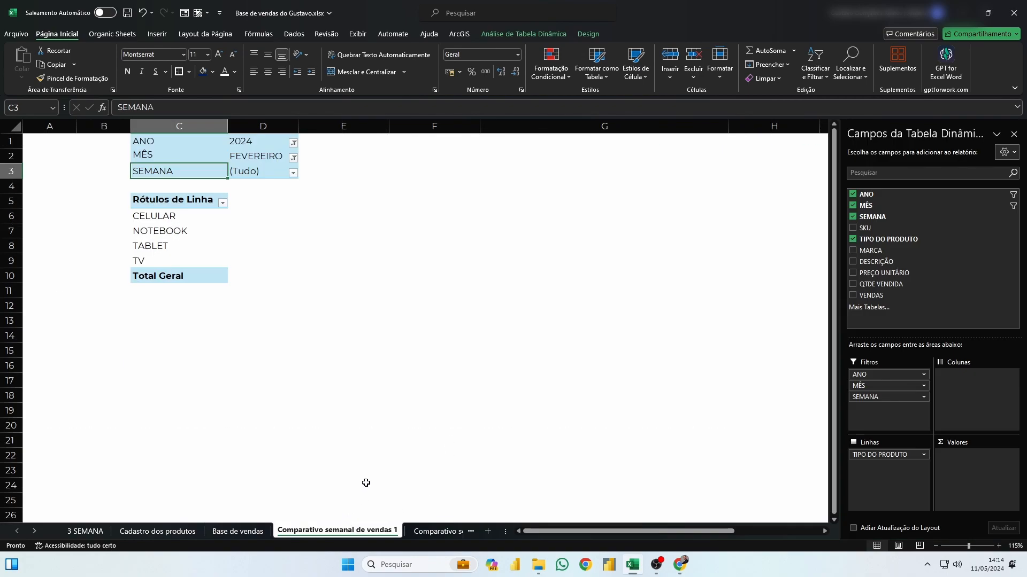
left_click(853, 296)
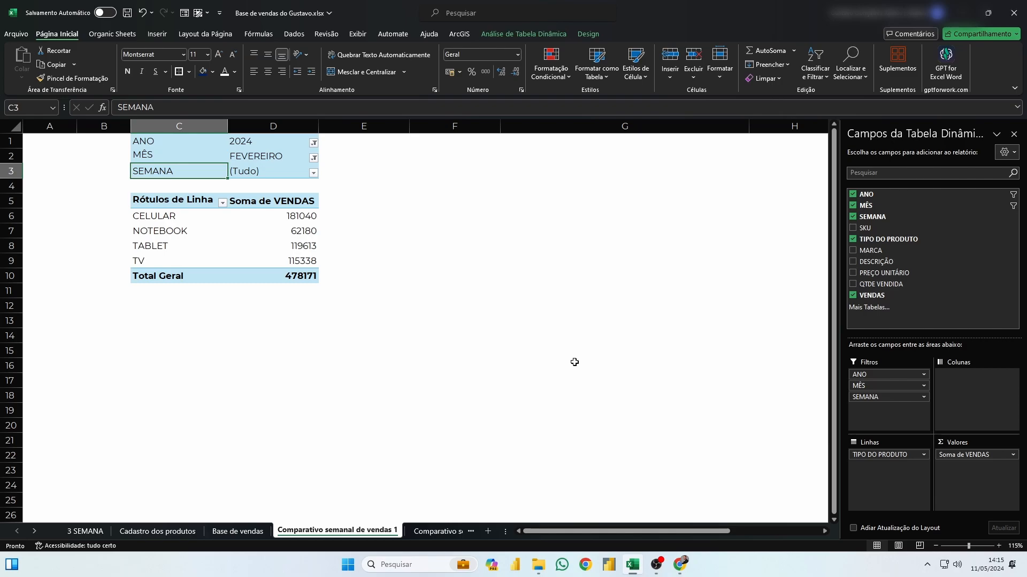
left_click(282, 219)
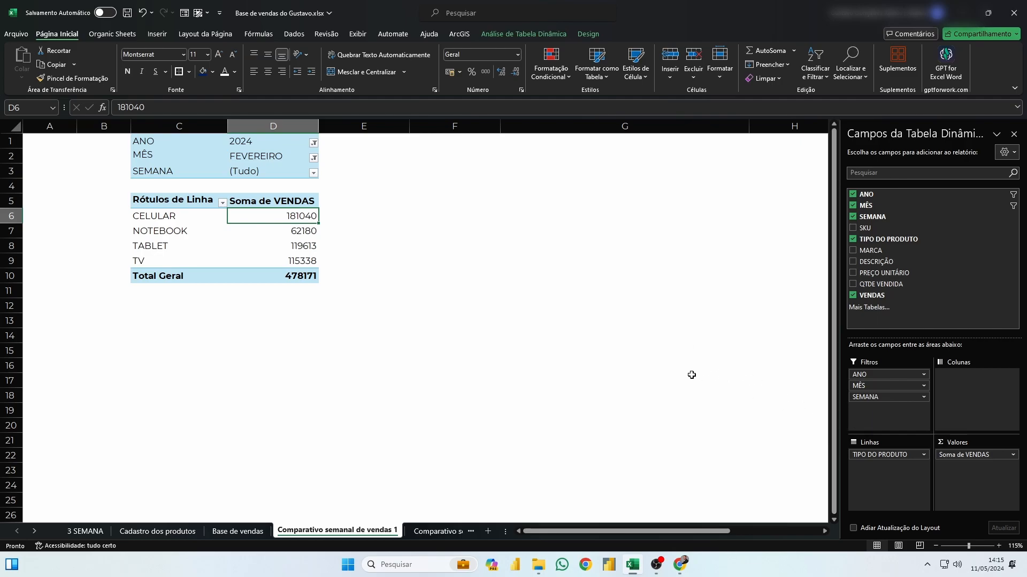
Try the accounting number format directly on the sales values in D6:D10 and undo it.
left_click(438, 245)
left_click_drag(276, 217, 279, 272)
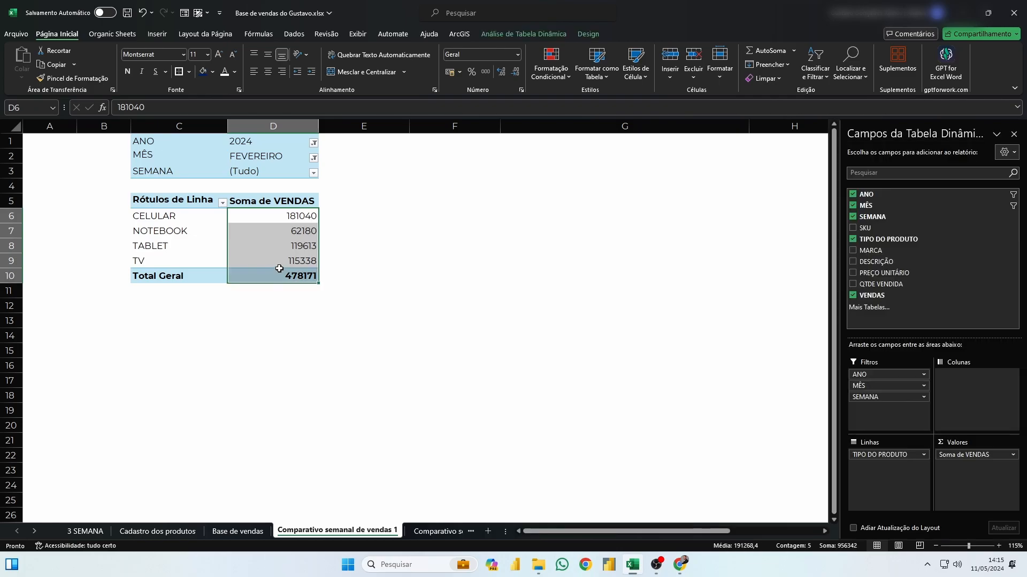
left_click(450, 74)
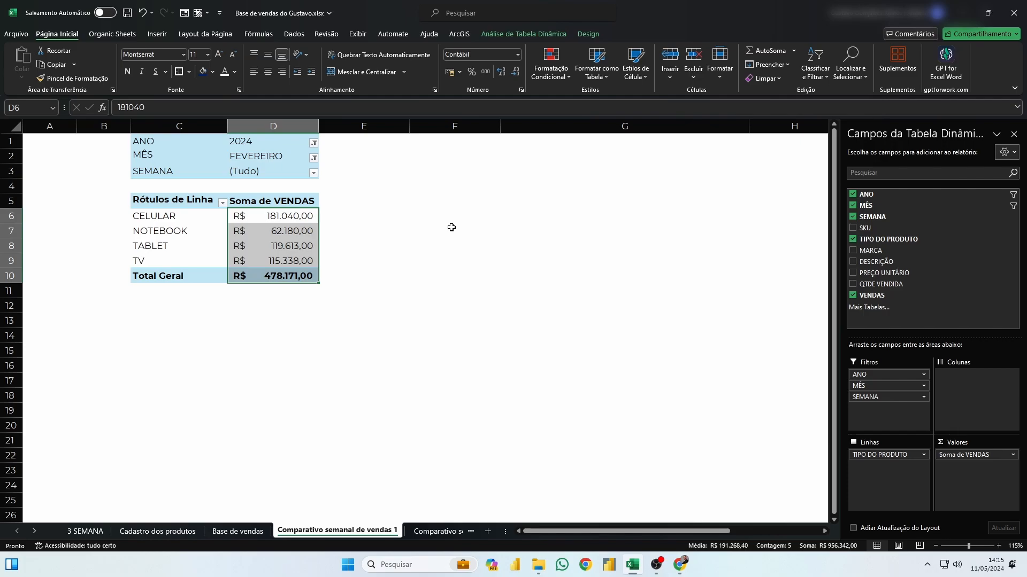
key("ctrl+z")
left_click(460, 220)
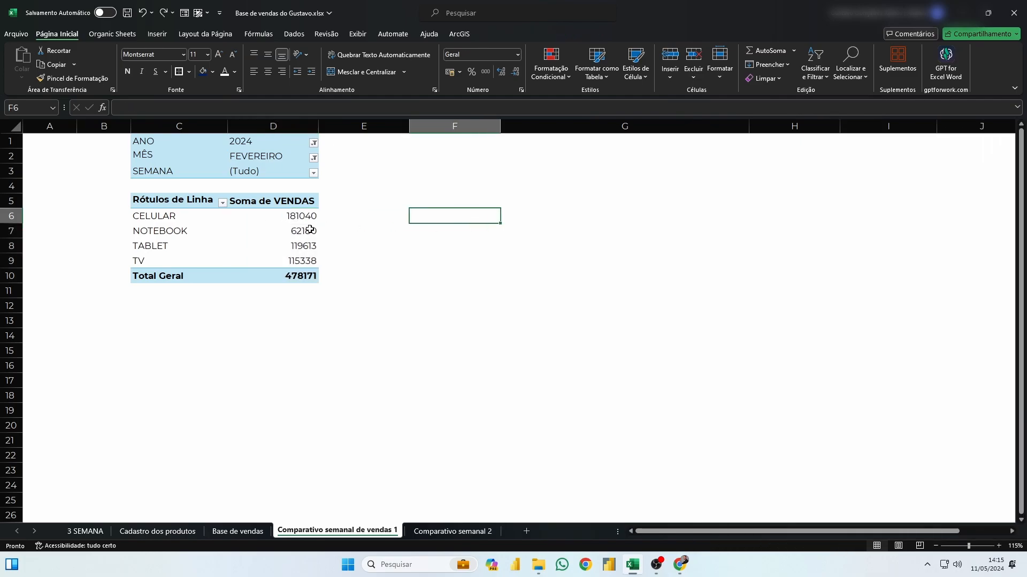
Set the number format of the Soma de VENDAS value field to Contábil with 2 decimal places and the R$ symbol.
left_click(298, 230)
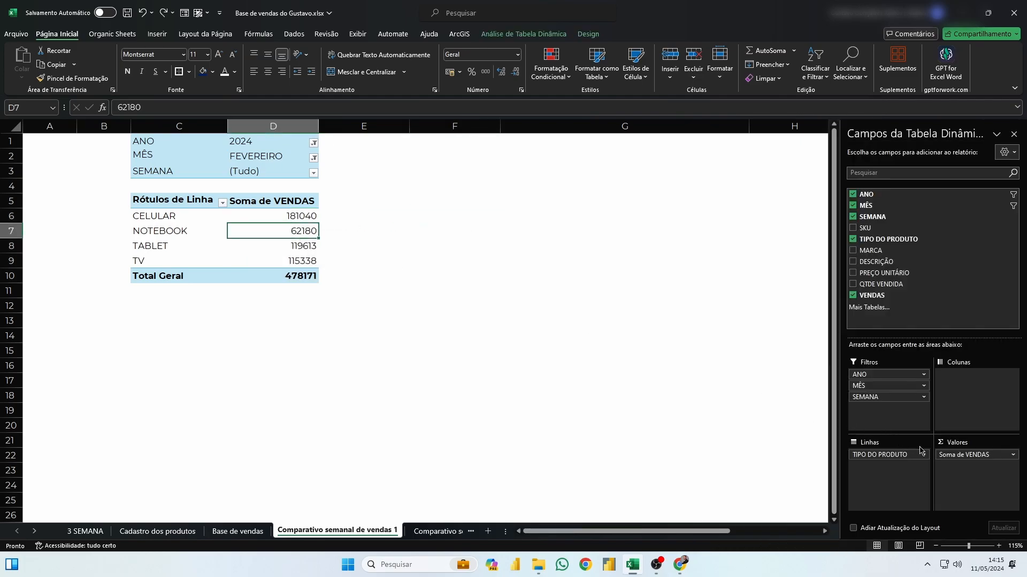
left_click(958, 456)
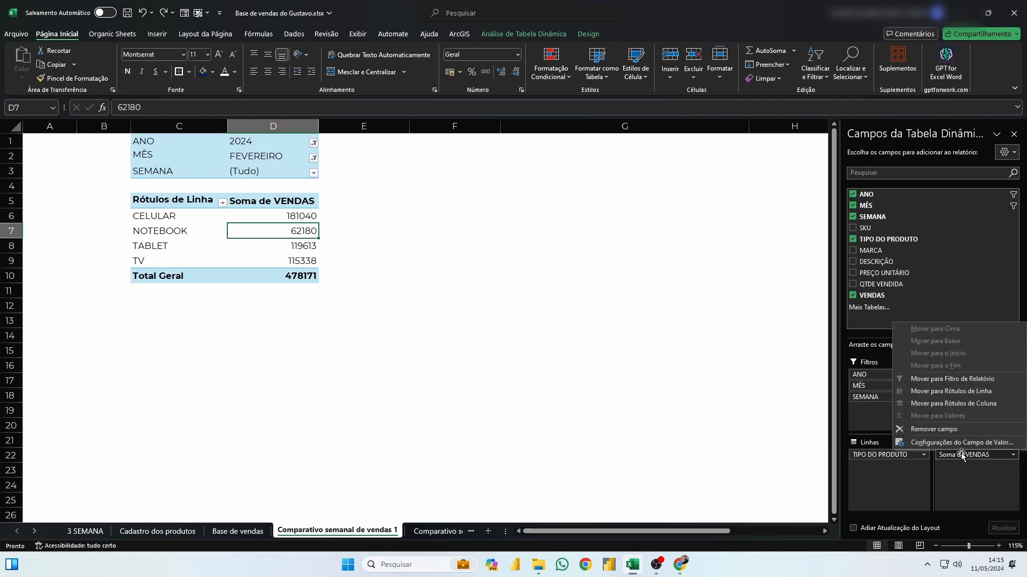
left_click(956, 443)
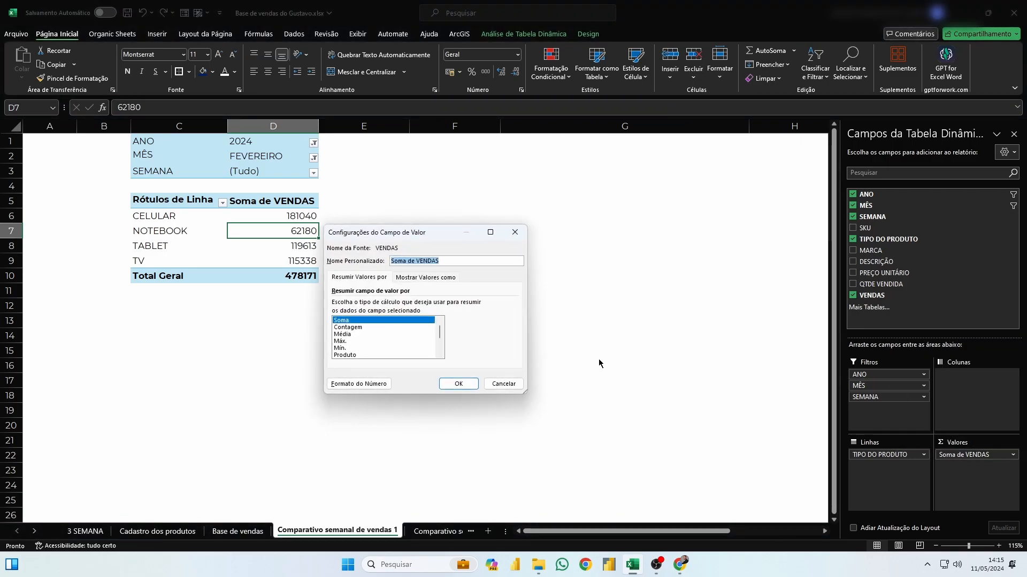
left_click(428, 278)
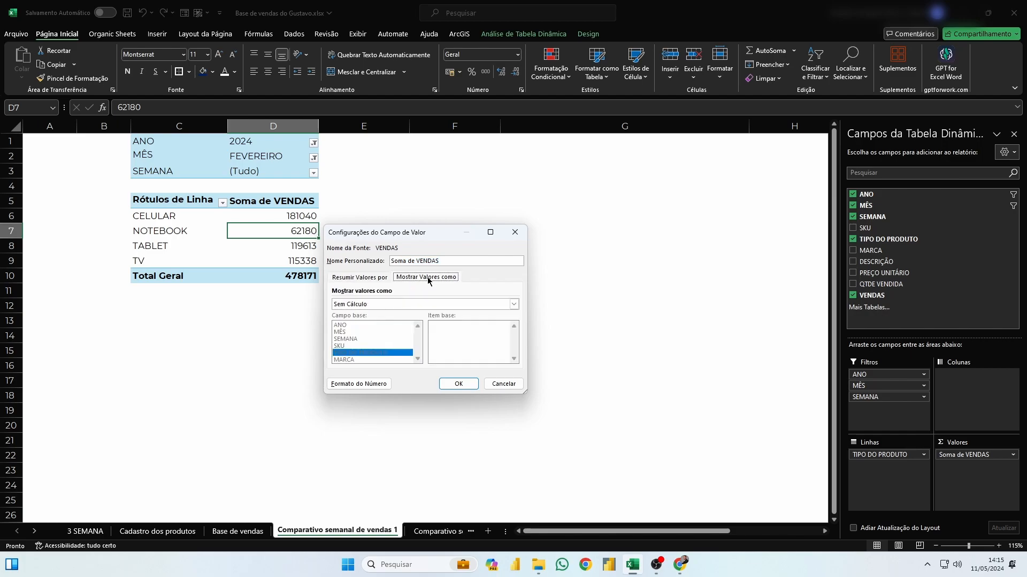
left_click(378, 279)
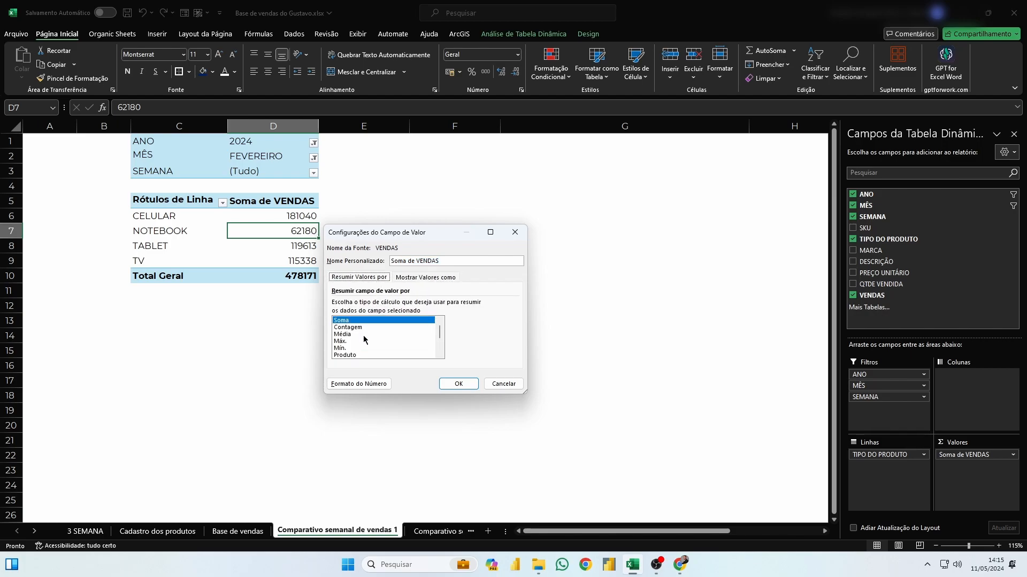
left_click(359, 384)
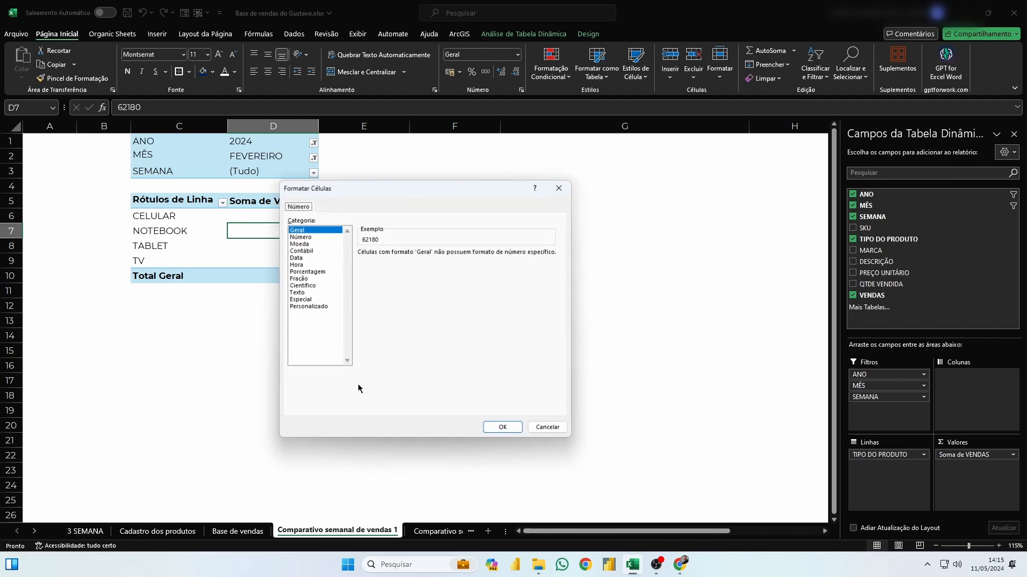
left_click(314, 251)
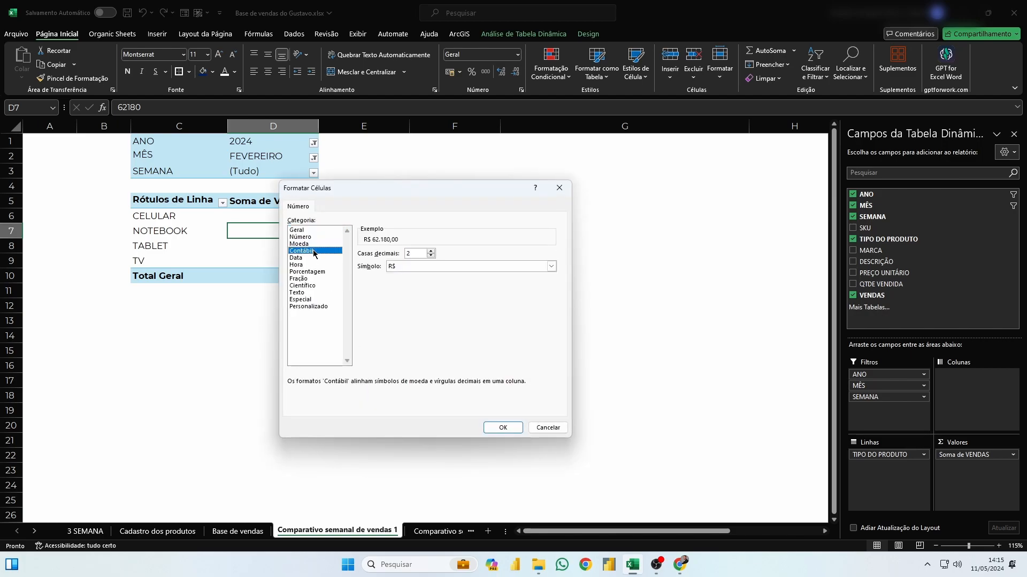
left_click(502, 427)
left_click(458, 384)
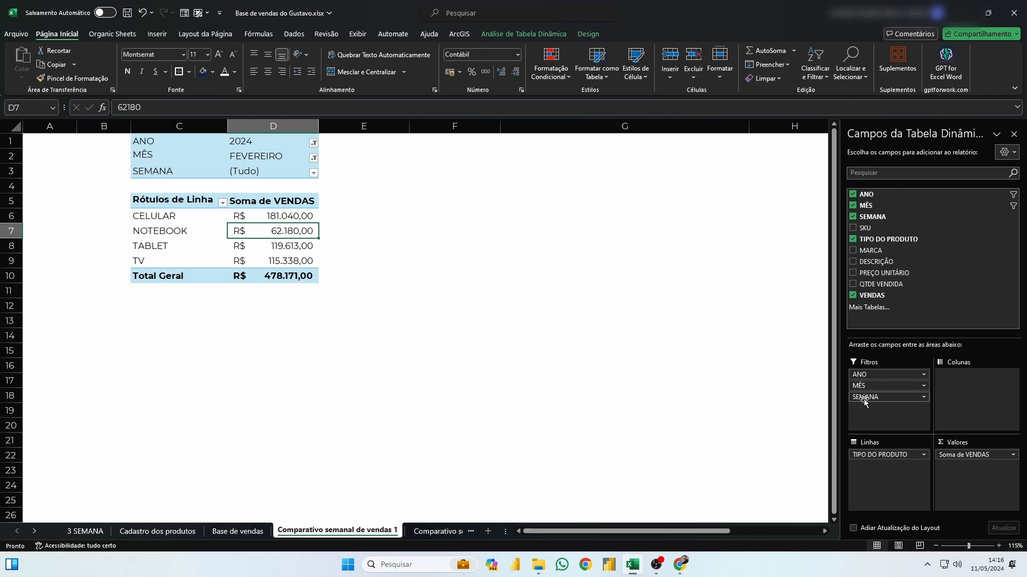
Move the SEMANA field from the PivotTable's filters to its columns.
left_click_drag(865, 400, 956, 391)
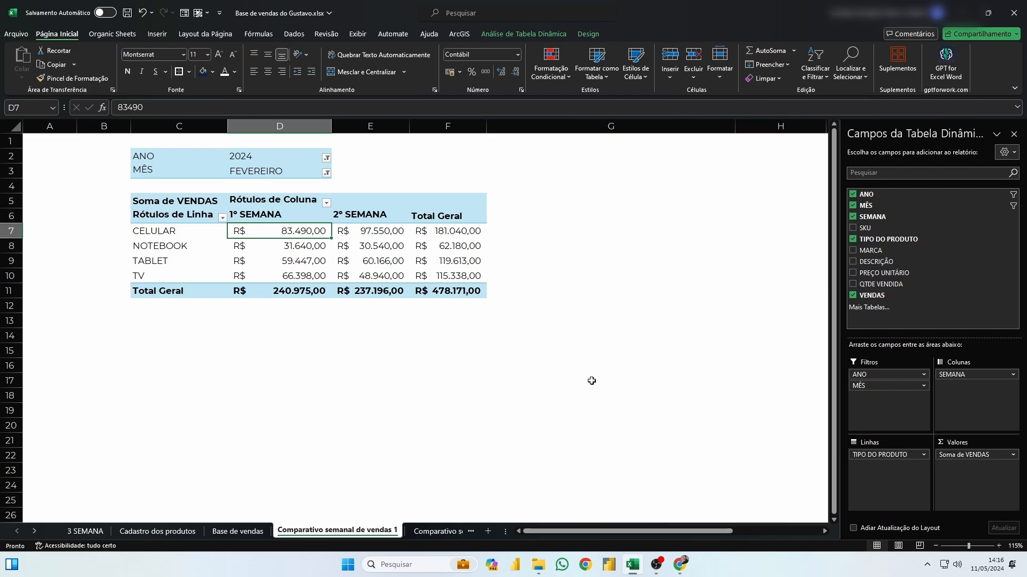
Examine the sales by product type in the 1º SEMANA, 2º SEMANA and Total Geral columns.
left_click(282, 250)
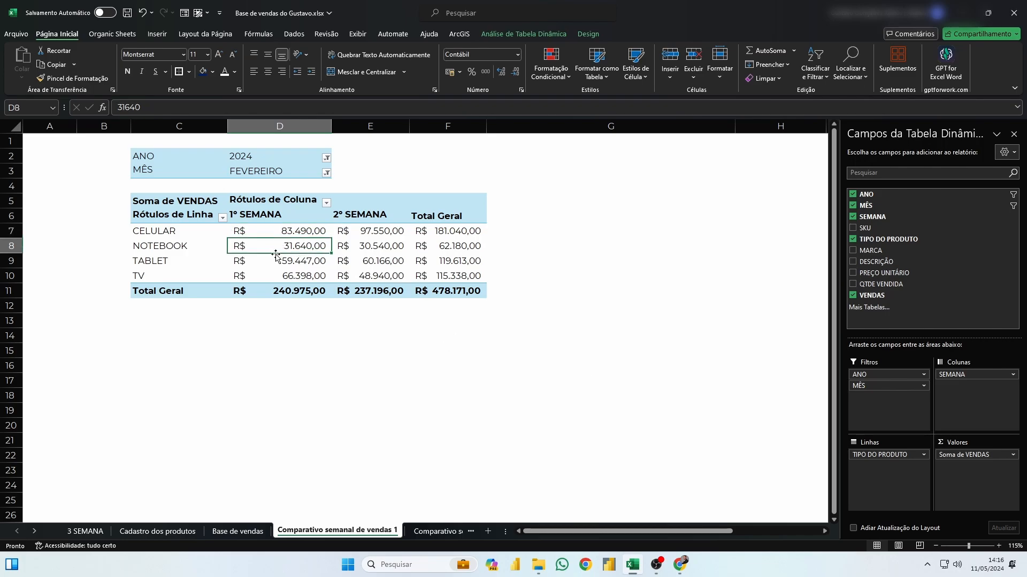
left_click(272, 262)
left_click(271, 276)
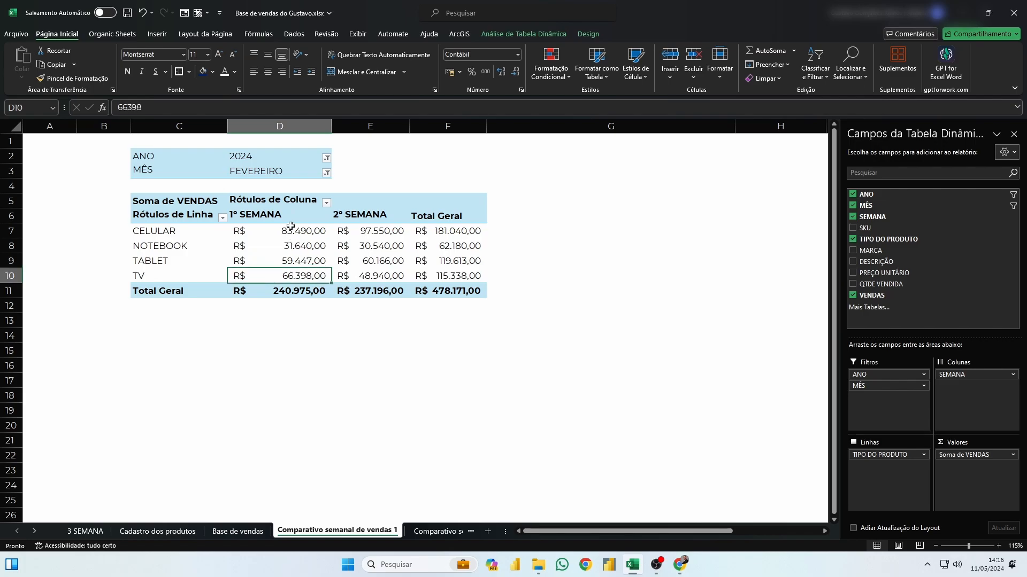
left_click_drag(289, 229, 282, 276)
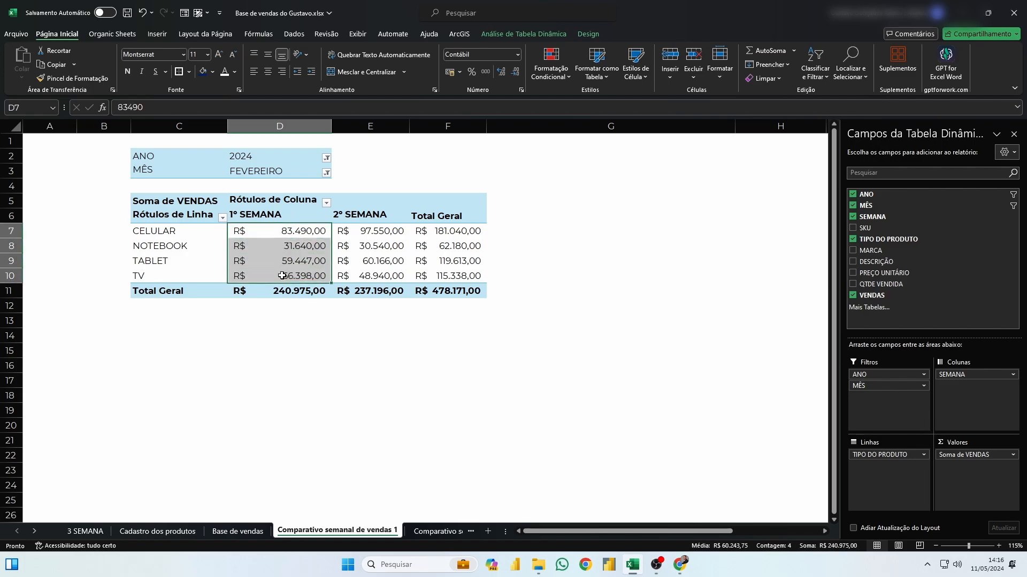
left_click(376, 234)
left_click_drag(382, 244, 382, 275)
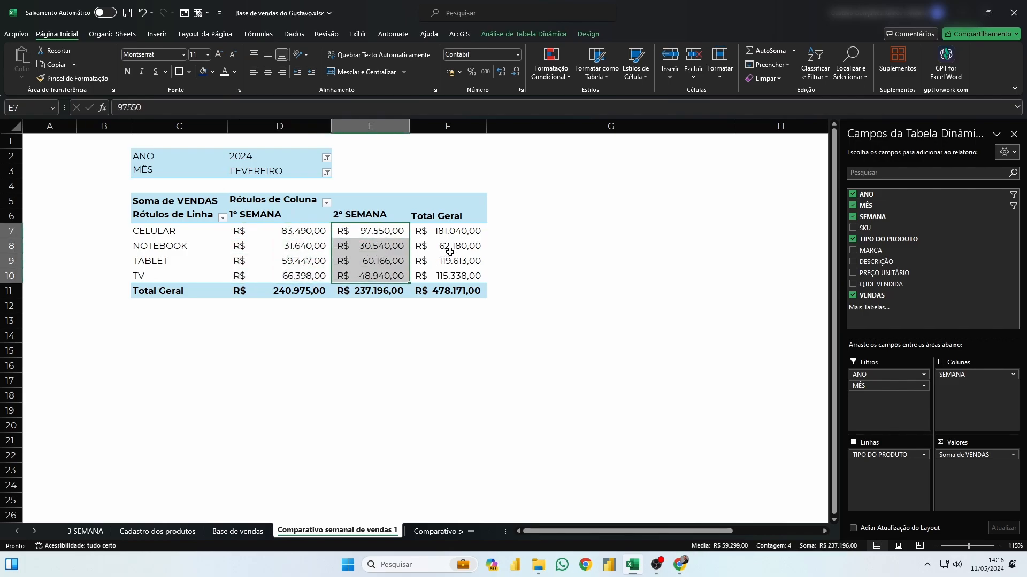
left_click_drag(453, 228, 459, 274)
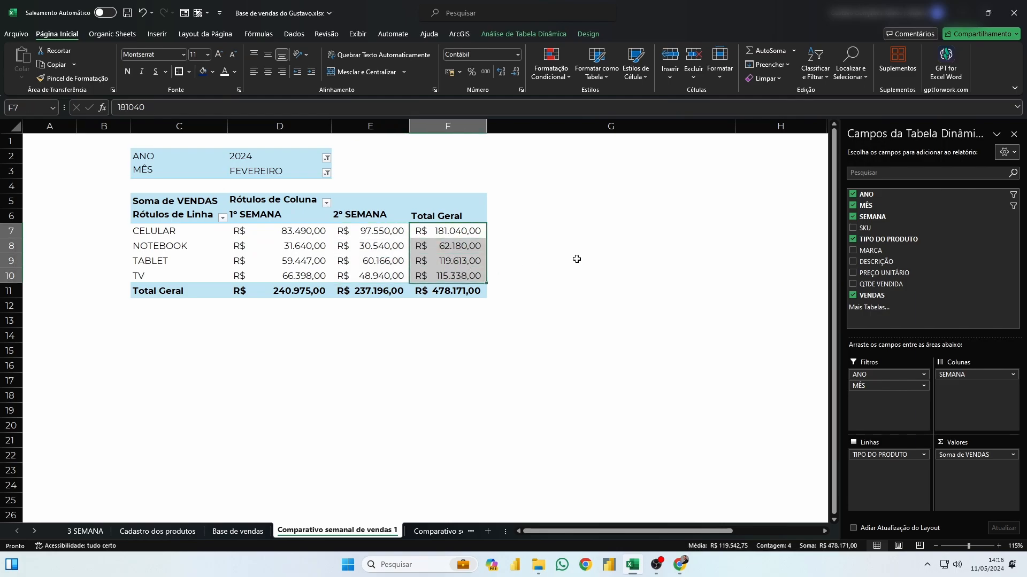
left_click(301, 231)
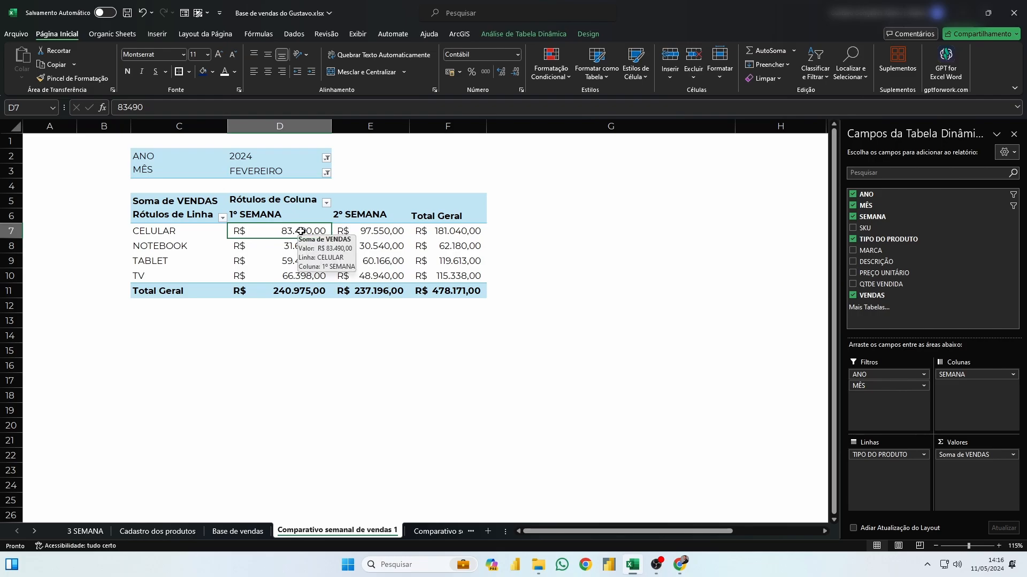
left_click(281, 125)
left_click(374, 126)
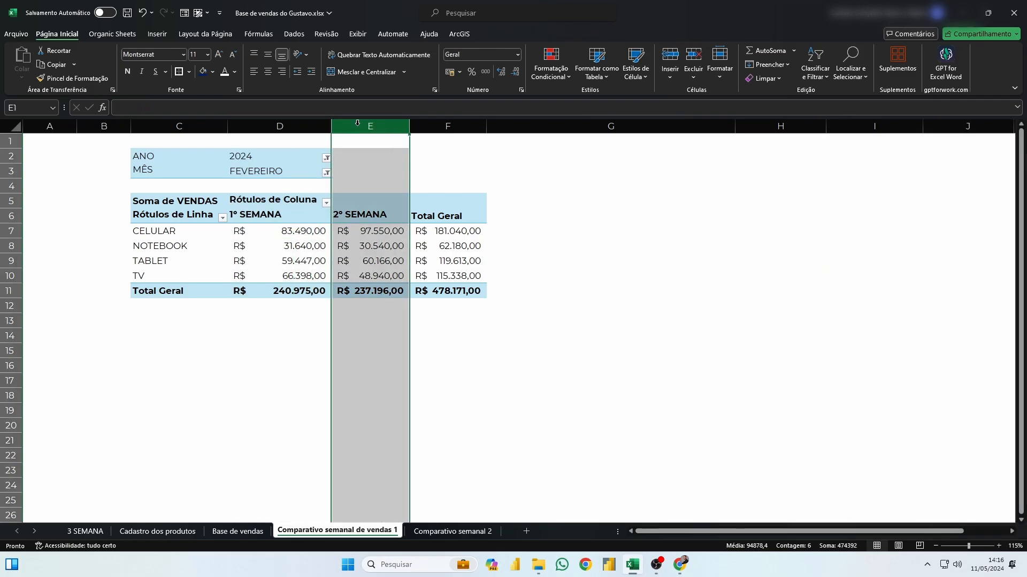
left_click(441, 130)
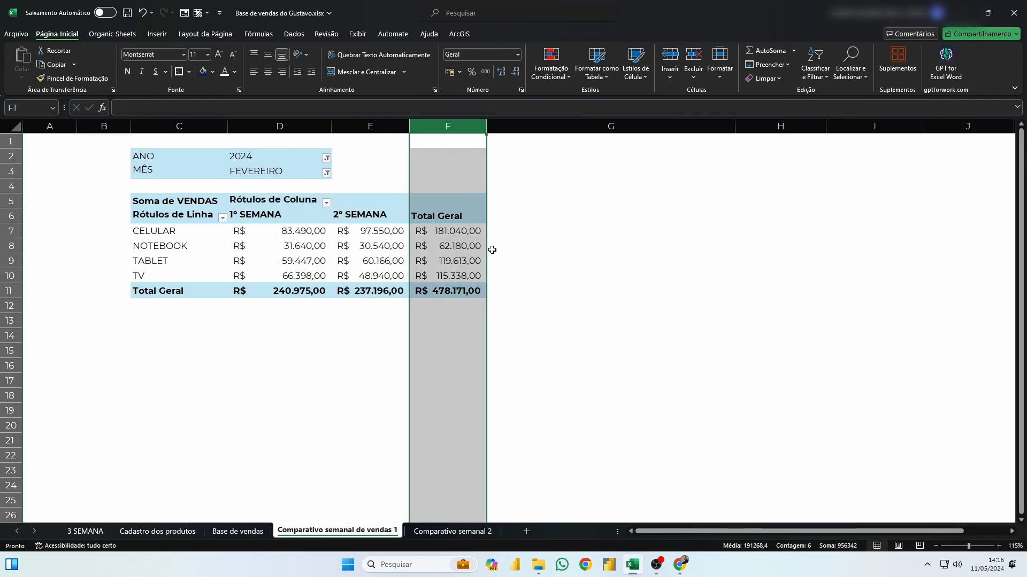
Disable the PivotTable's grand totals for both rows and columns.
left_click(459, 232)
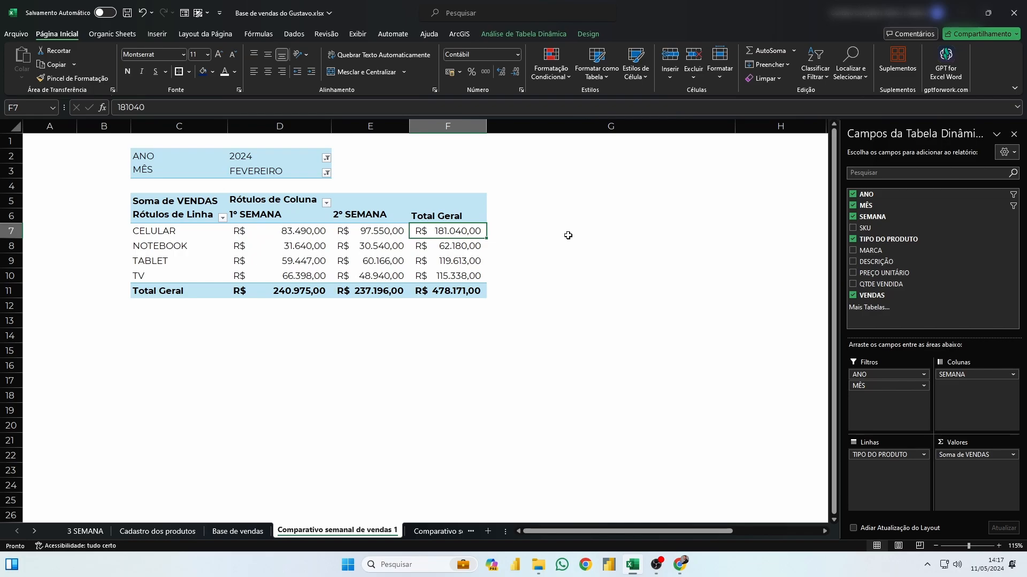
left_click(445, 127)
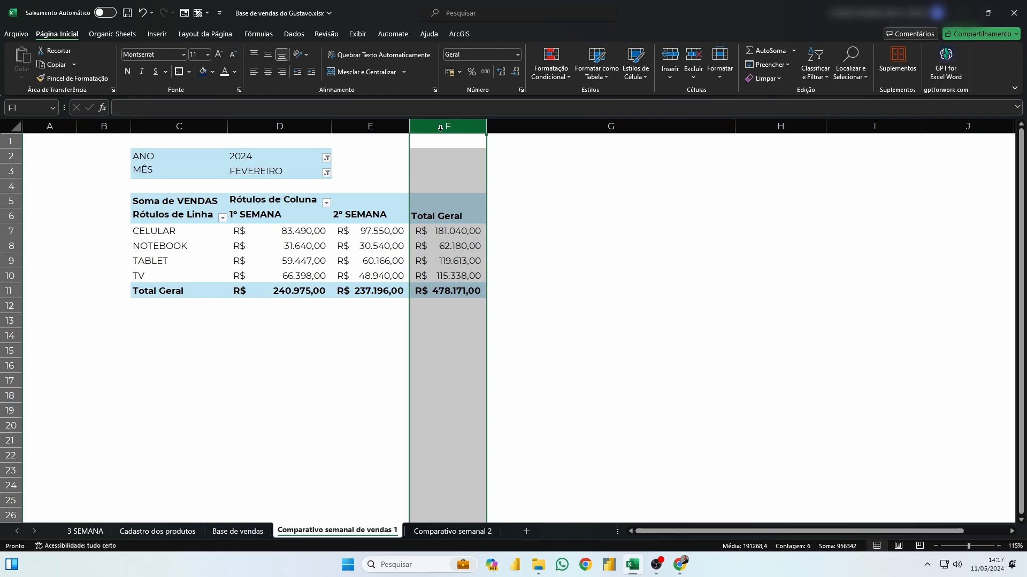
left_click(440, 231)
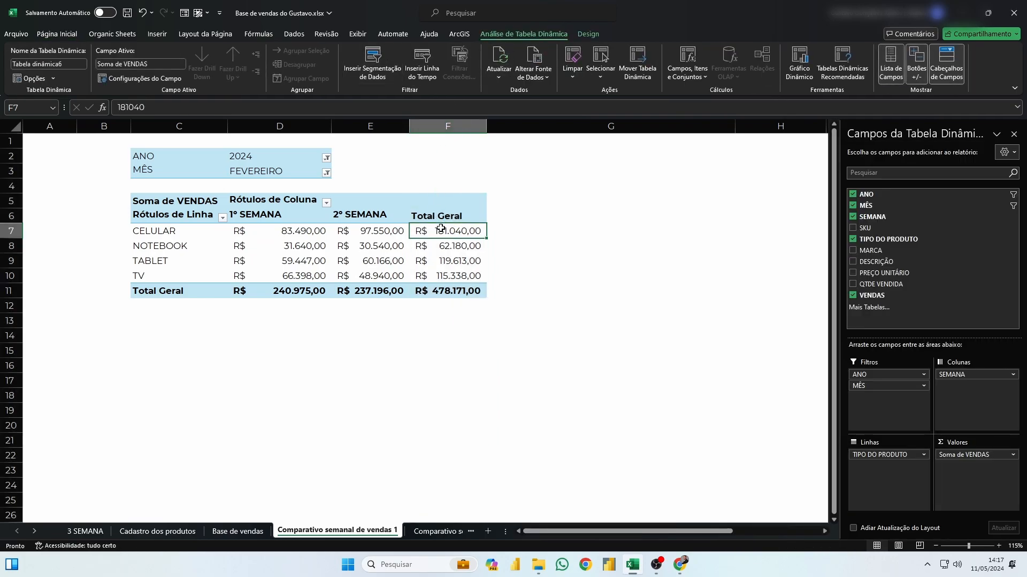
mouse_move(441, 228)
left_click(587, 34)
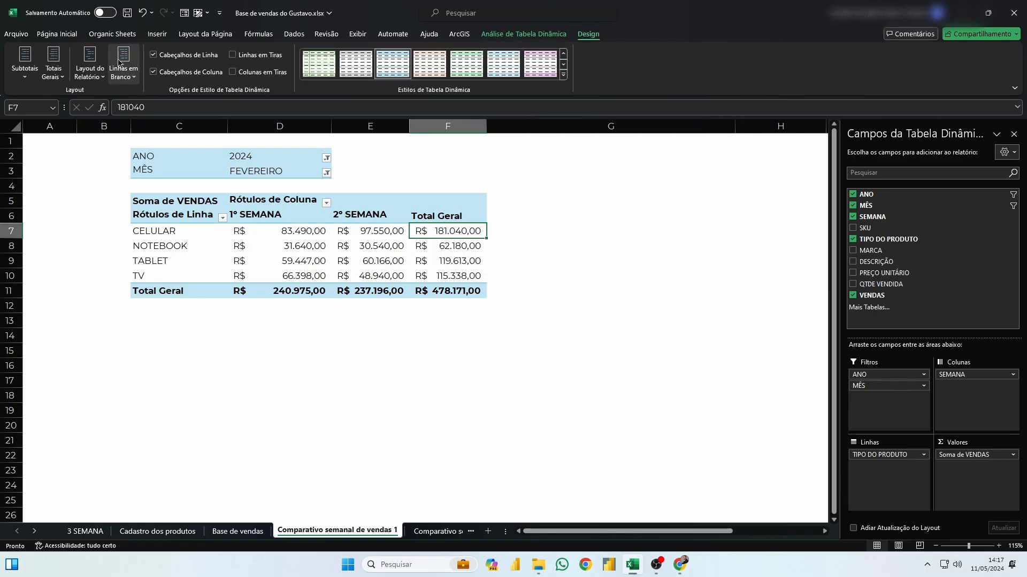
left_click(54, 70)
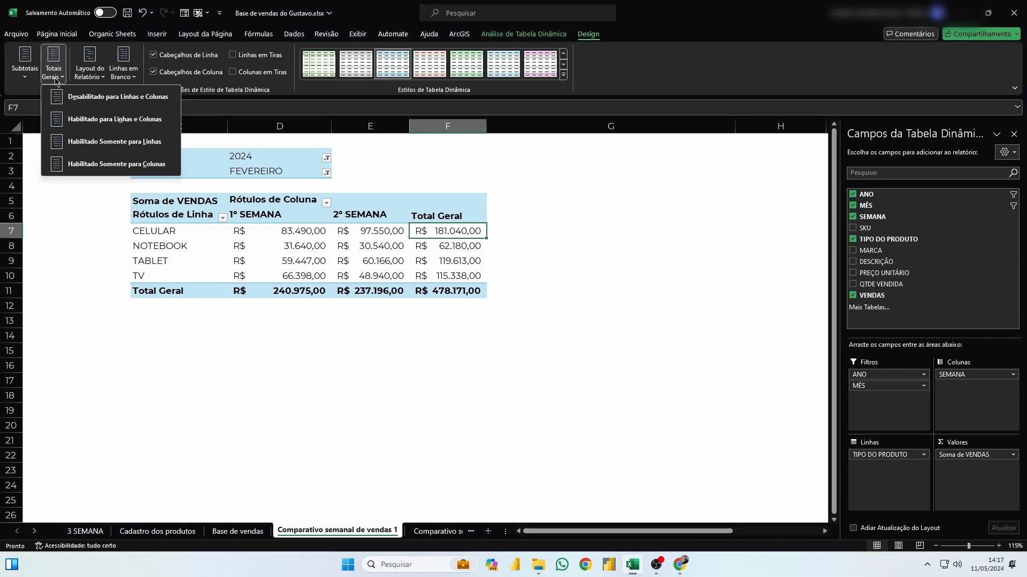
left_click(78, 101)
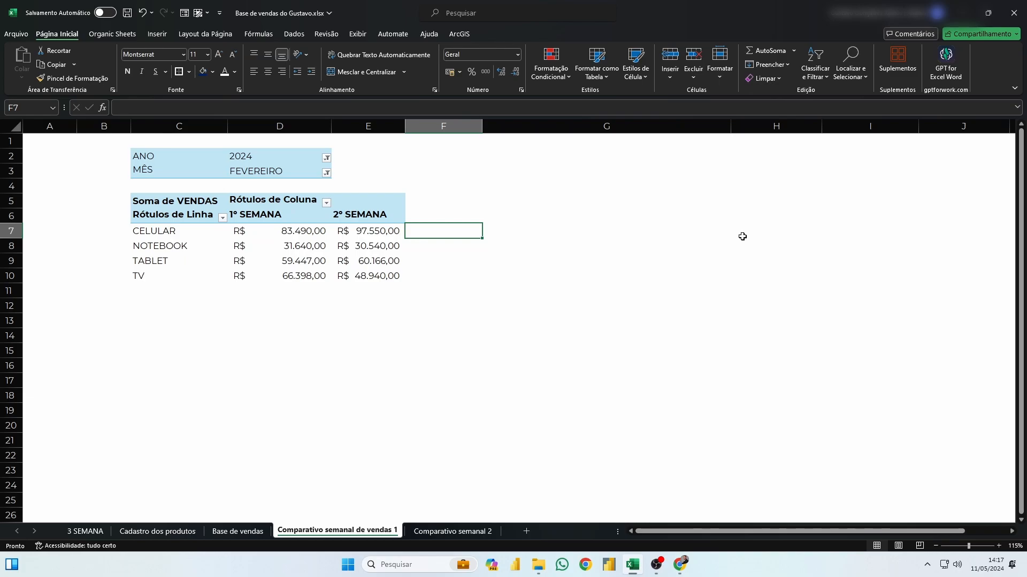
Add the VENDAS field to the PivotTable's values a second time.
left_click(373, 246)
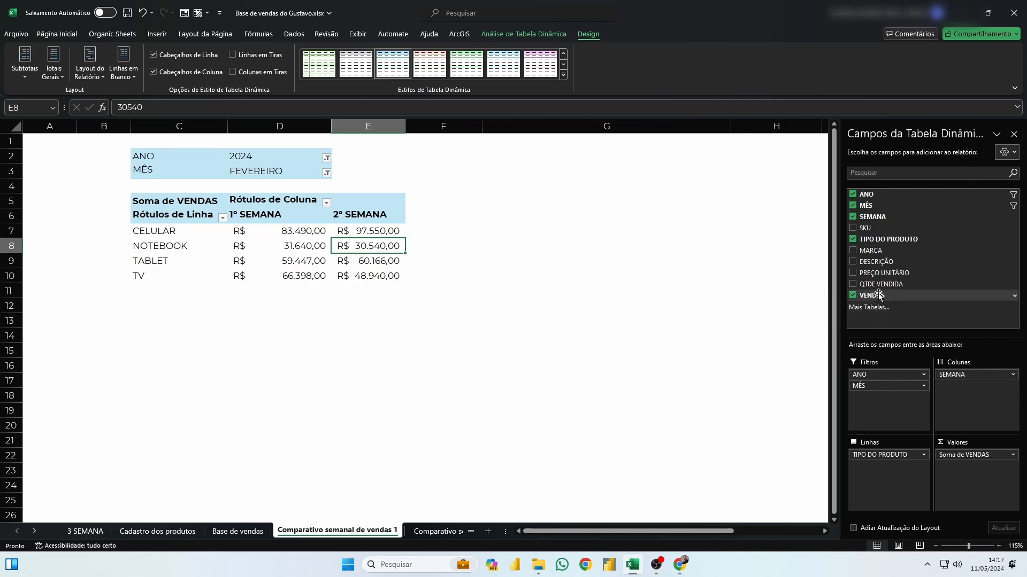
left_click_drag(879, 295, 966, 473)
left_click(610, 398)
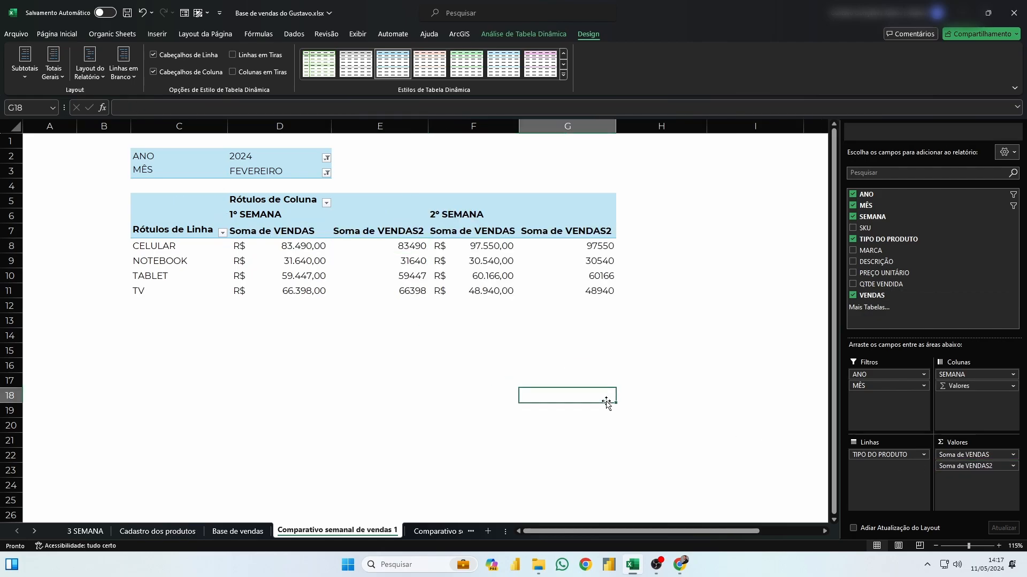
Compare the Soma de VENDAS and Soma de VENDAS2 columns of both weeks, from the headers in row 7 to row 11.
left_click(264, 232)
left_click_drag(265, 232, 269, 292)
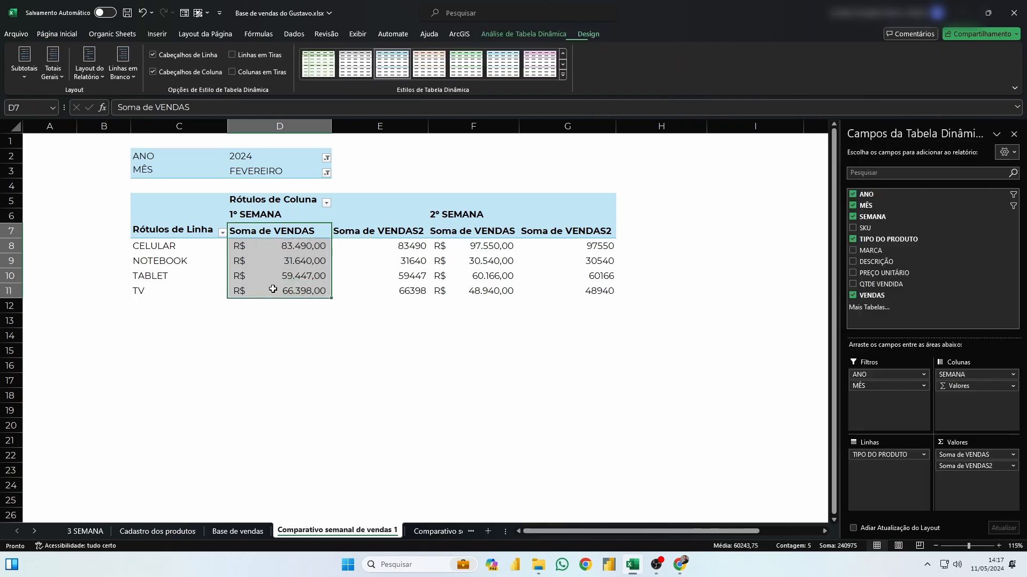
left_click_drag(377, 232, 385, 288)
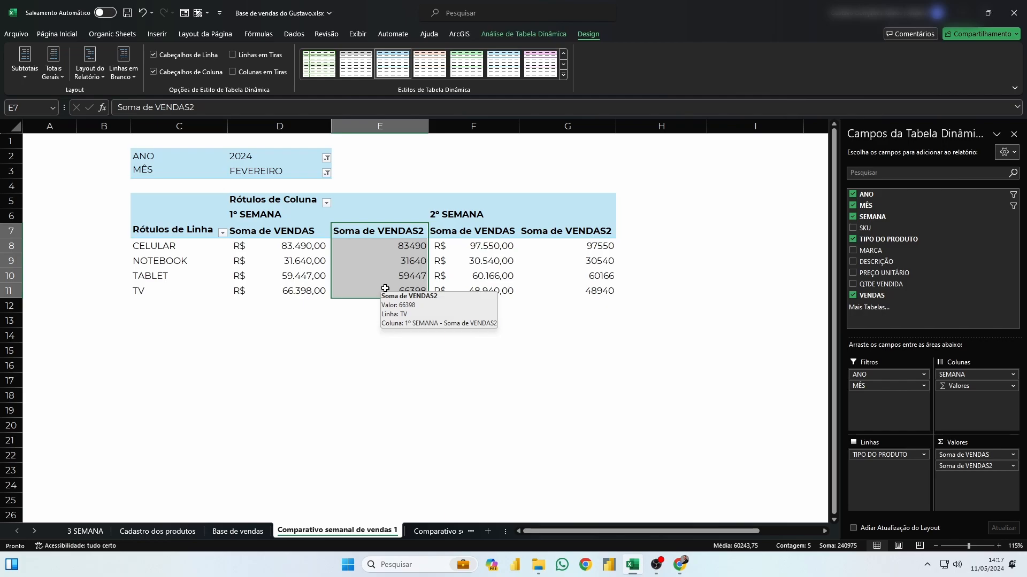
left_click_drag(459, 231, 459, 288)
left_click_drag(563, 236, 562, 301)
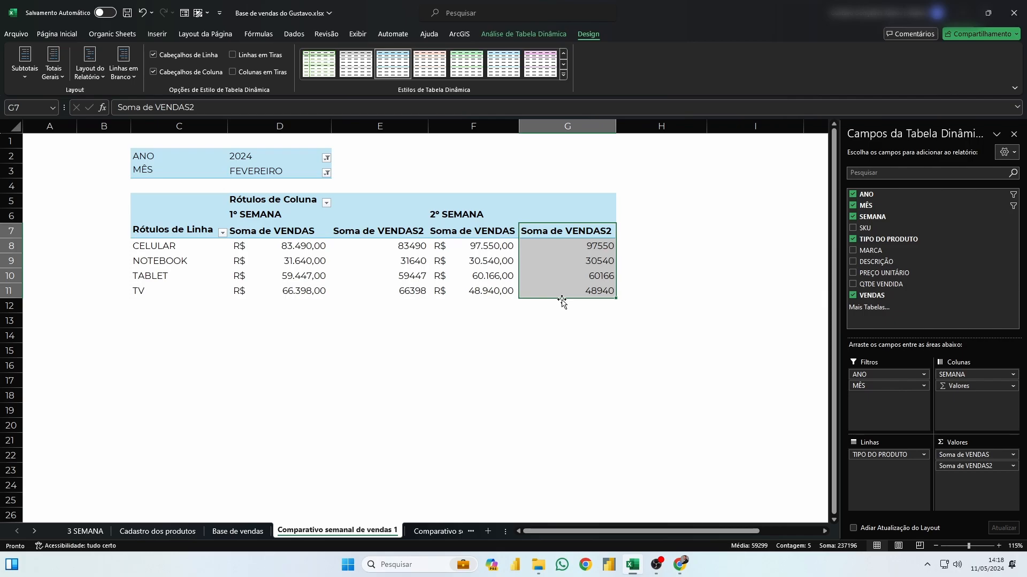
left_click(598, 351)
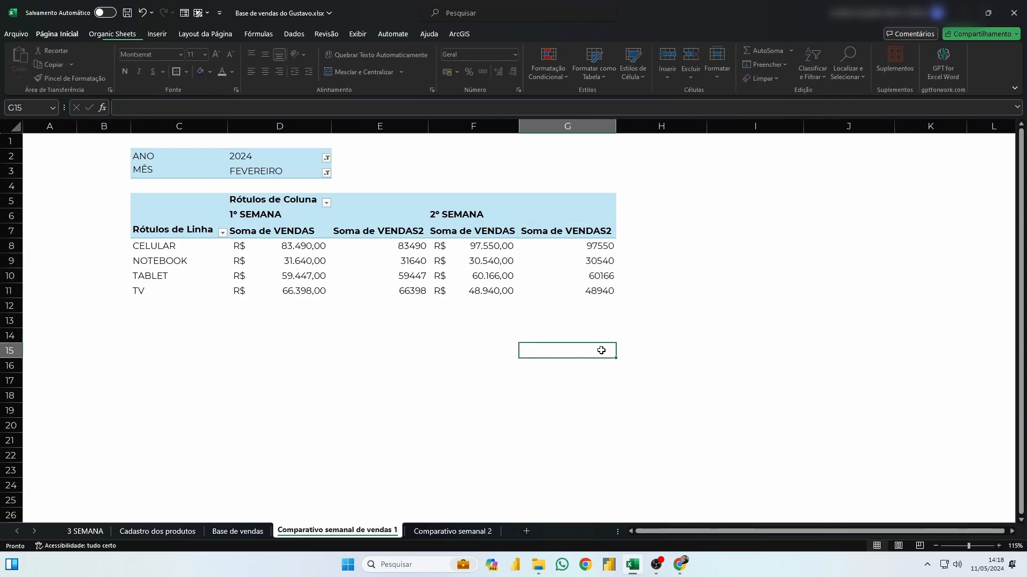
In the Soma de VENDAS2 value field settings, choose to show values as % Diferença de.
left_click(530, 268)
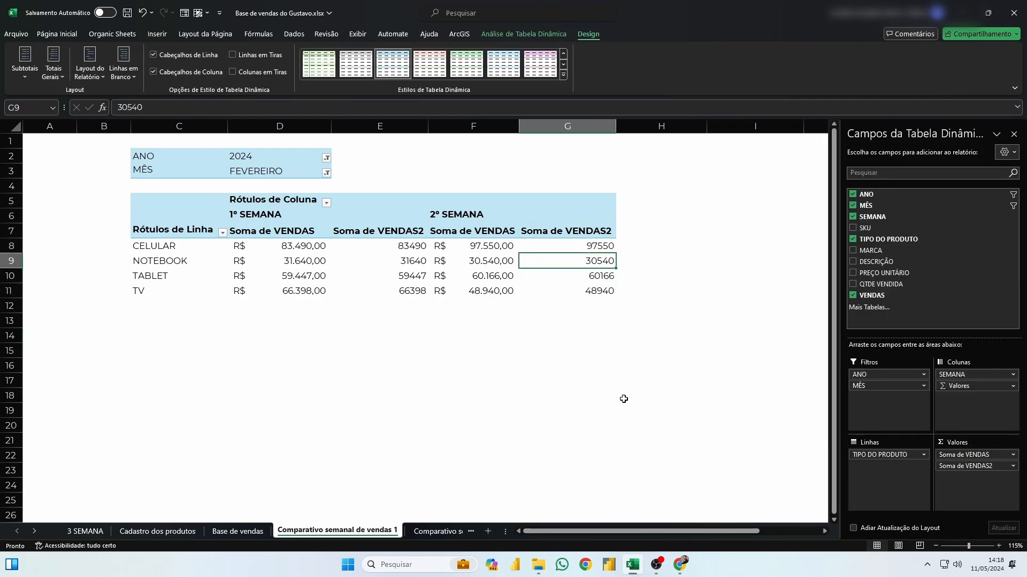
left_click(979, 467)
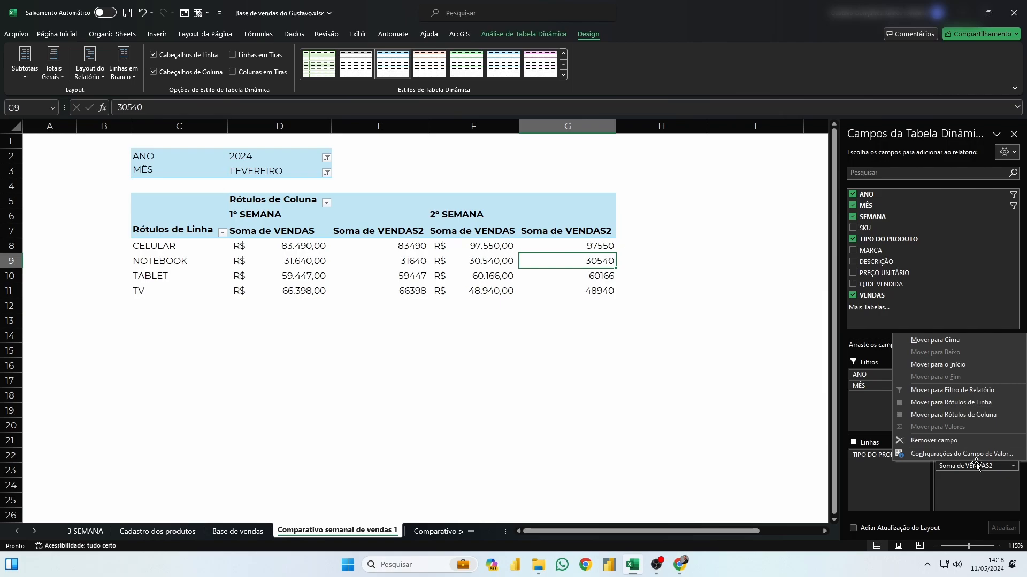
left_click(969, 454)
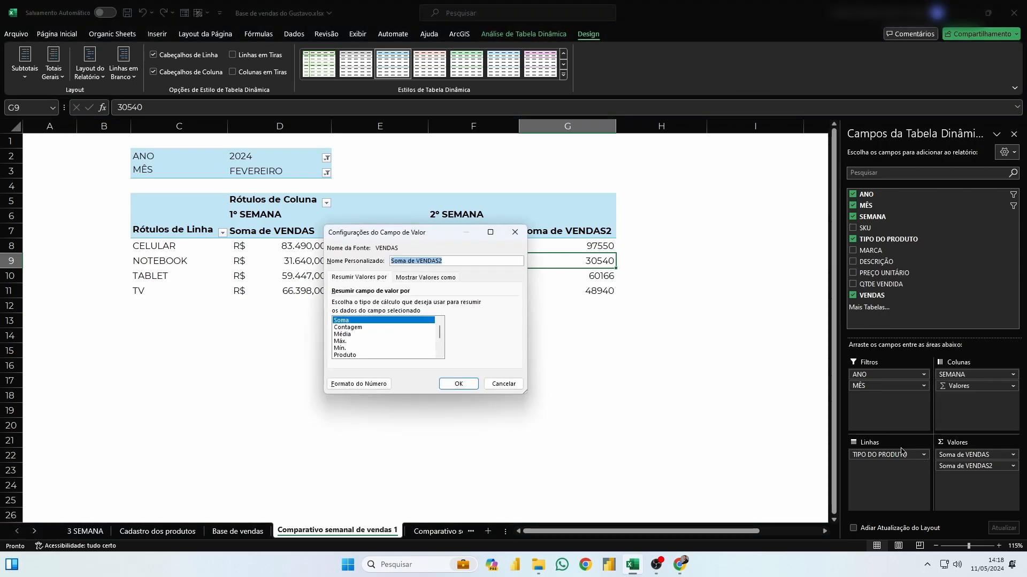
left_click_drag(413, 239, 442, 241)
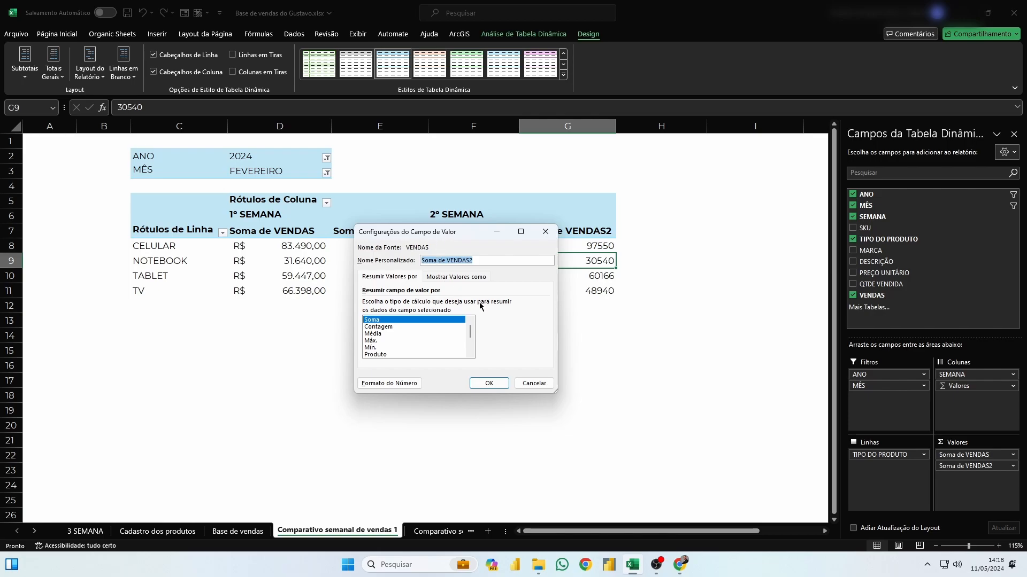
left_click(456, 277)
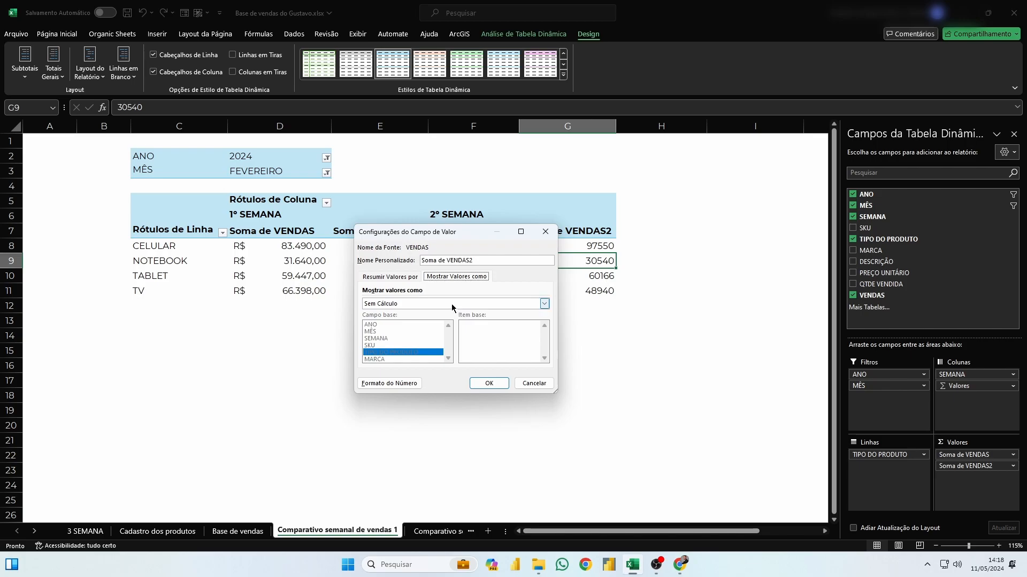
left_click(544, 304)
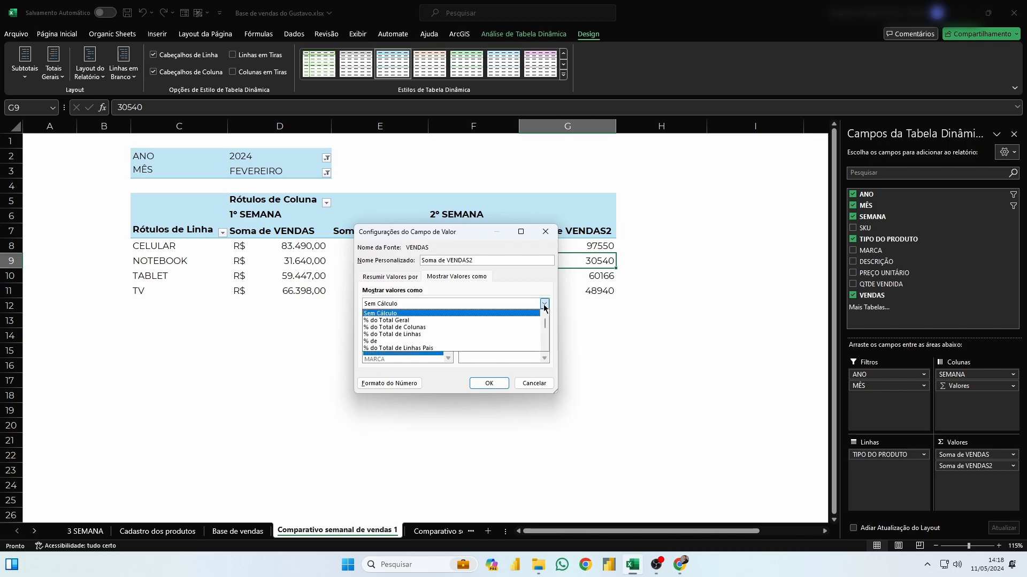
left_click_drag(545, 324, 545, 331)
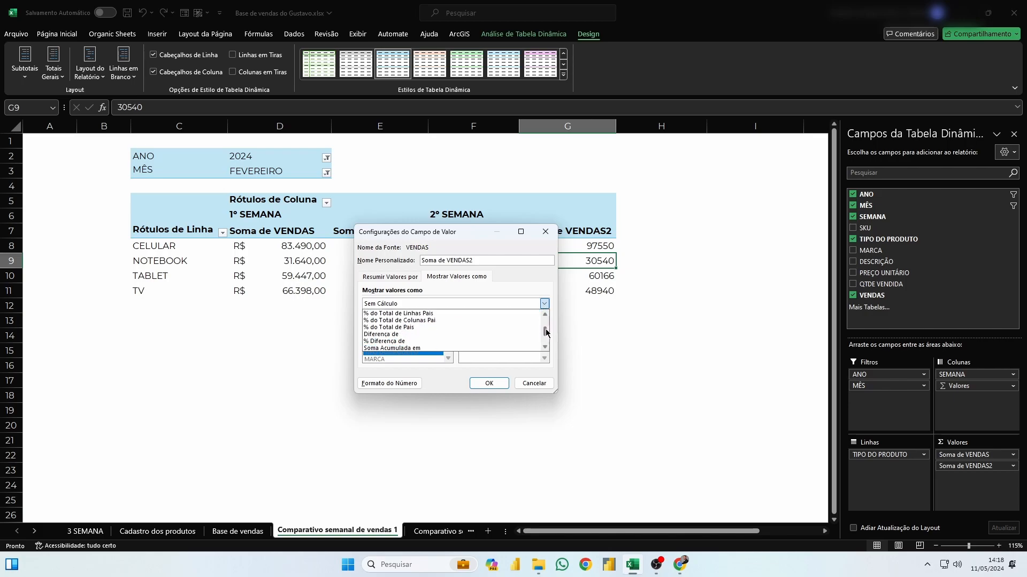
left_click(423, 343)
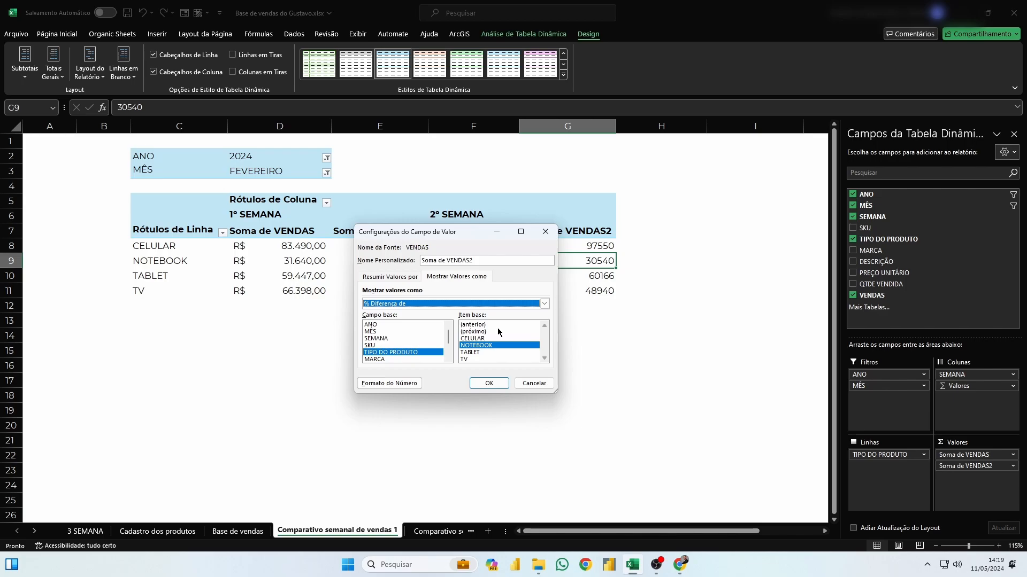
Set the % Diferença de calculation's base field to SEMANA and base item to (anterior), and apply it to Soma de VENDAS2.
left_click_drag(381, 235, 297, 320)
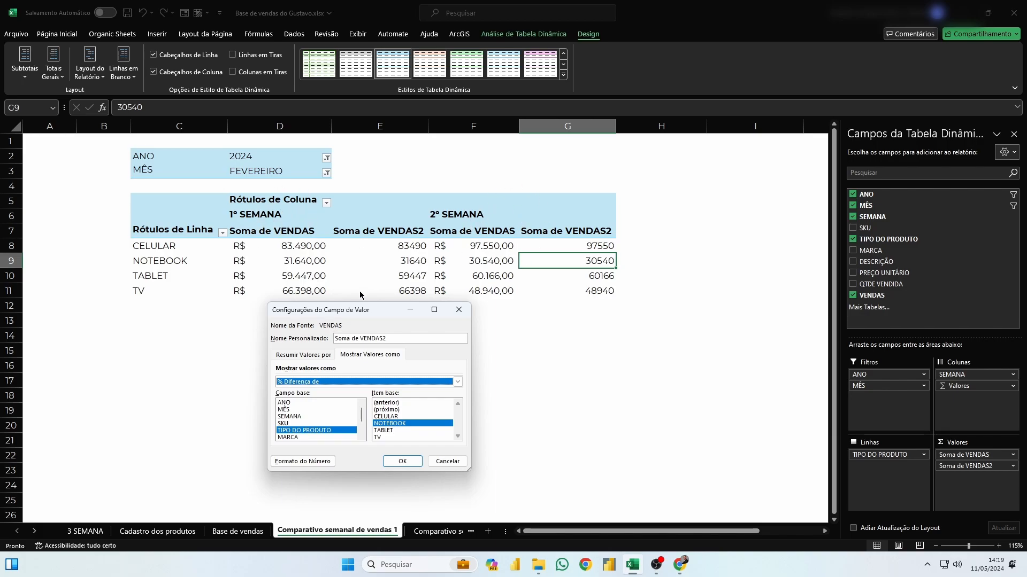
left_click_drag(353, 314, 404, 287)
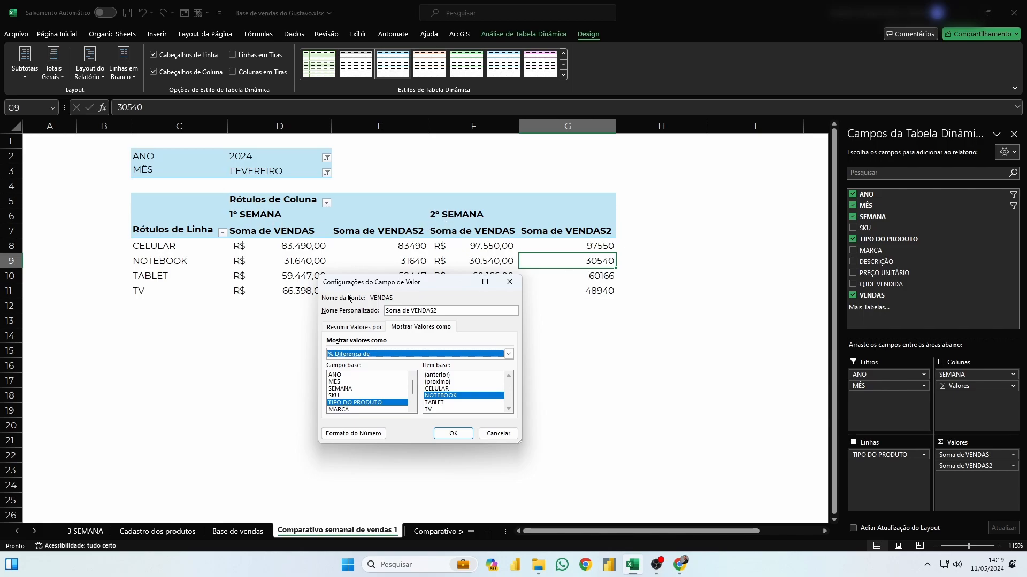
left_click(354, 390)
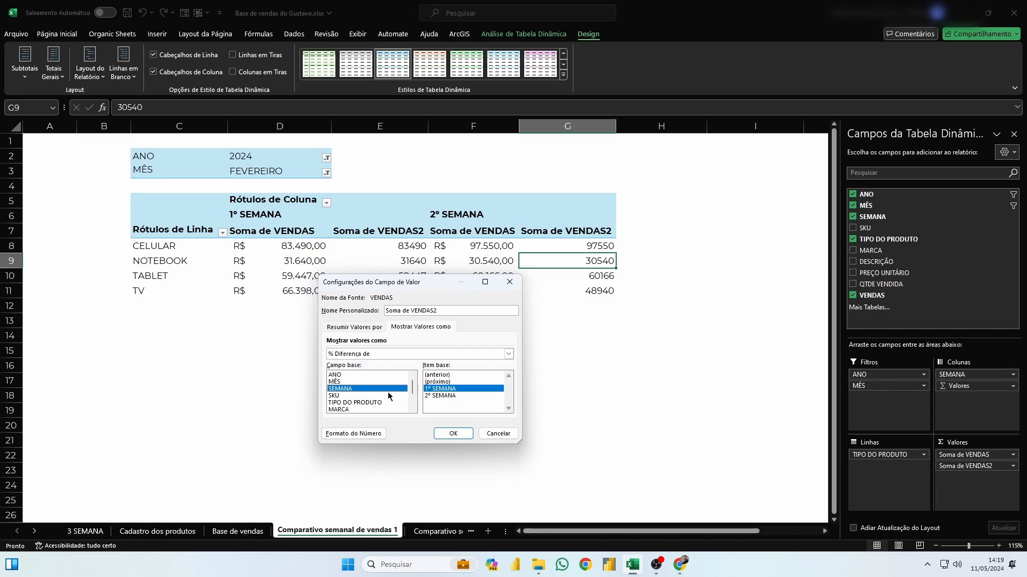
left_click(470, 375)
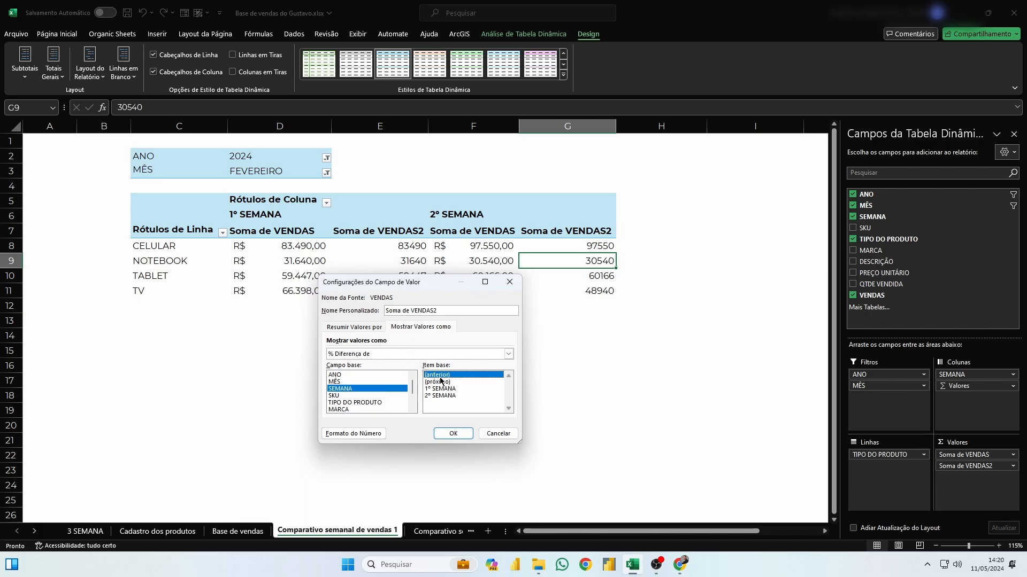
left_click(458, 436)
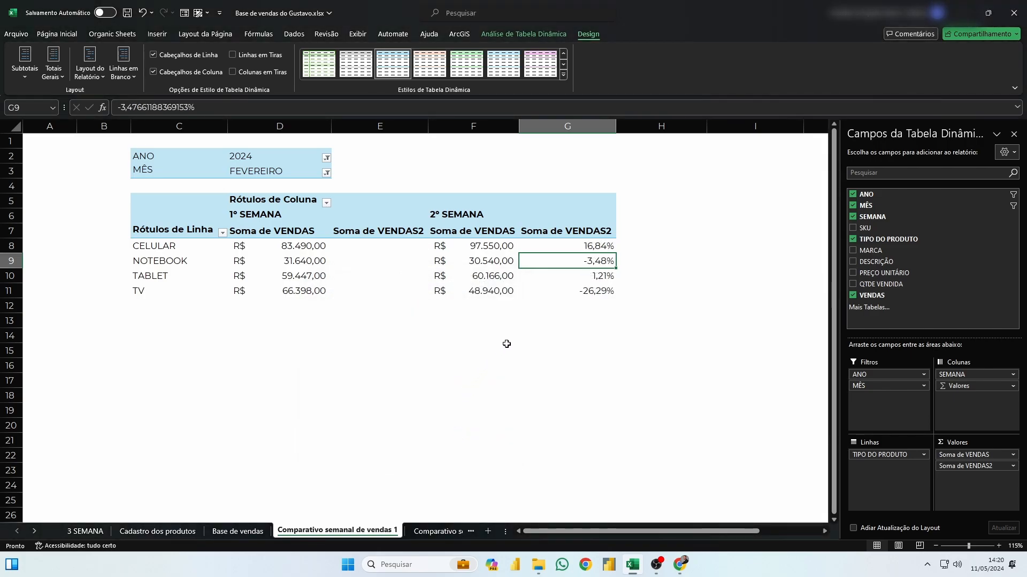
Compare CELULAR's sales in 1º SEMANA and 2º SEMANA with its percentage difference in the Soma de VENDAS2 column.
left_click(543, 244)
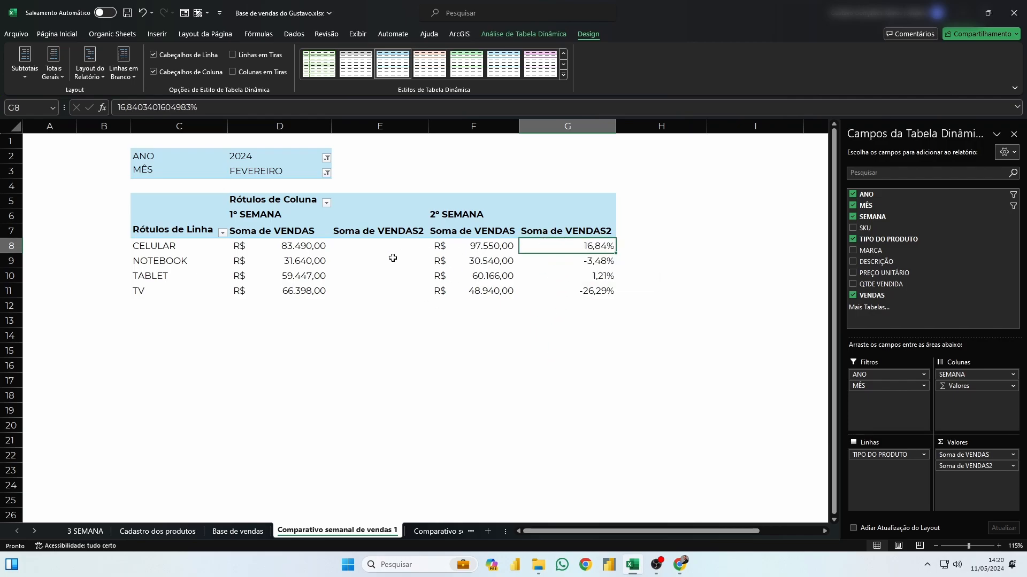
left_click(297, 249)
mouse_move(294, 265)
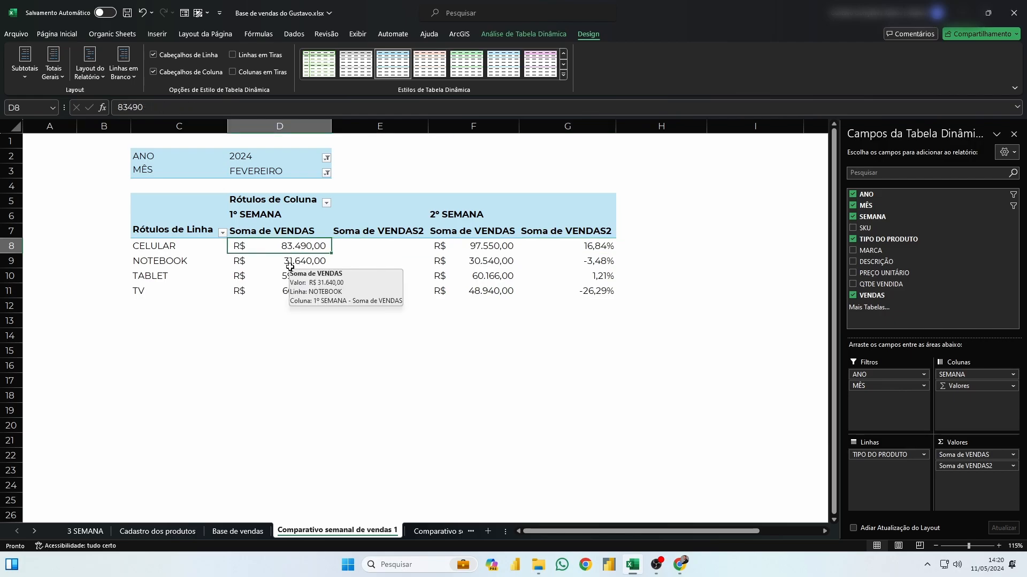
left_click(185, 248)
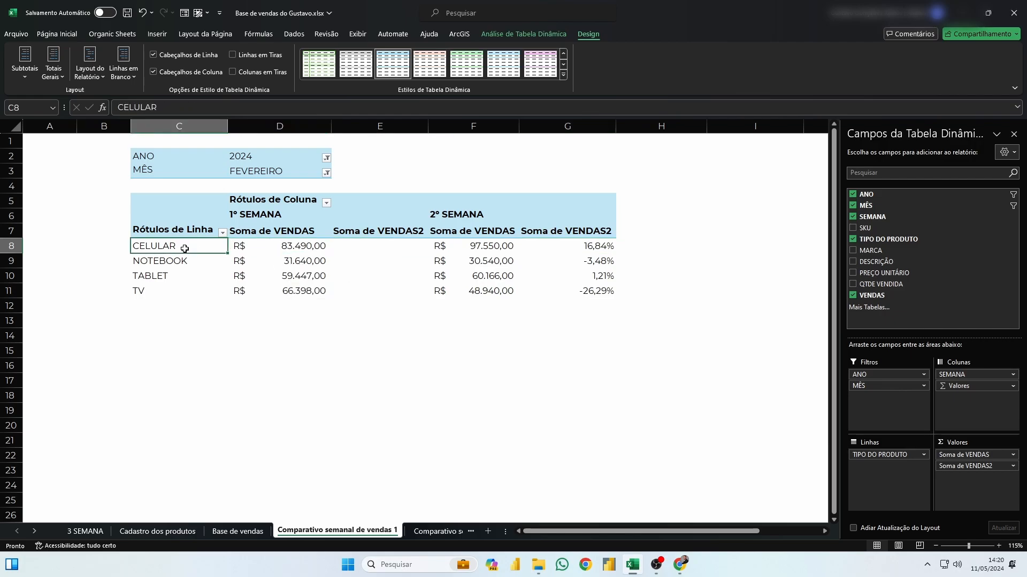
left_click(455, 252)
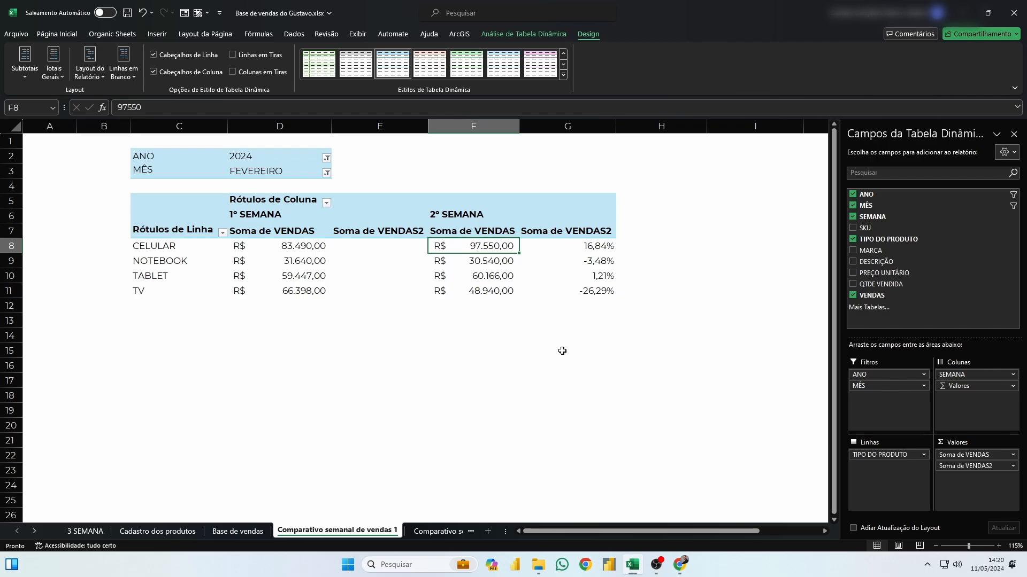
left_click(577, 247)
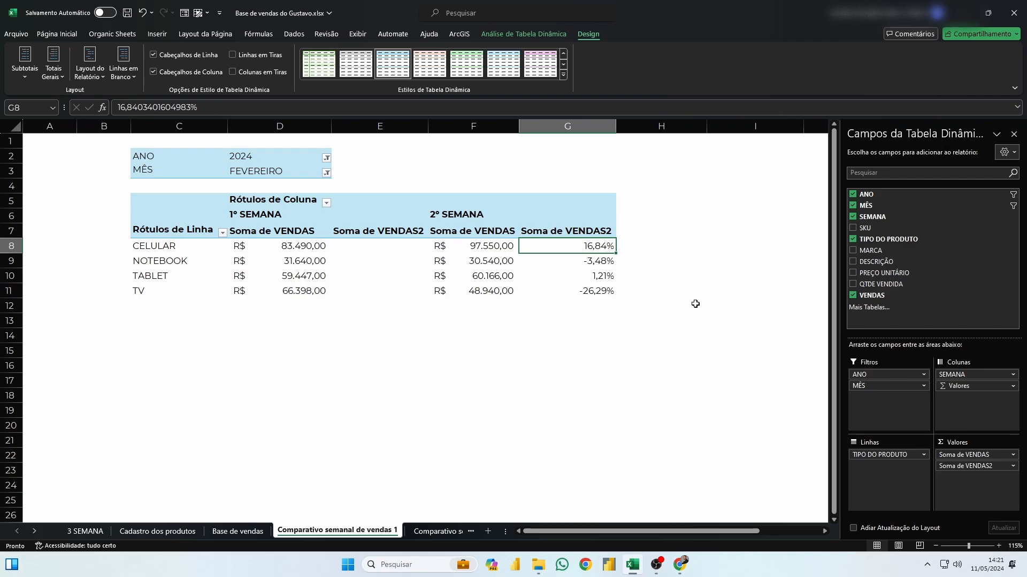
Hide column E, which holds the empty Soma de VENDAS2 values of 1º SEMANA.
right_click(380, 126)
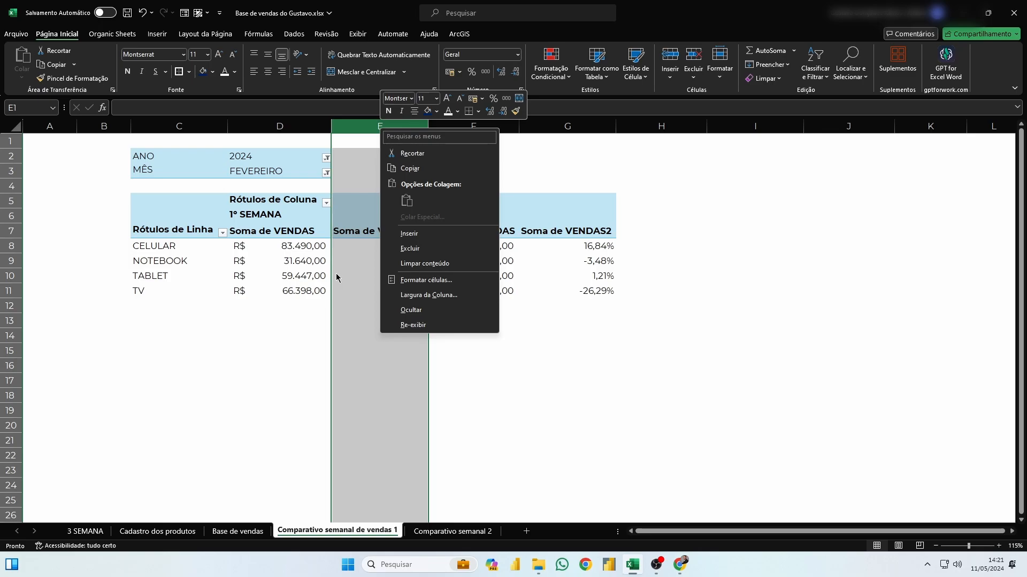
left_click(404, 310)
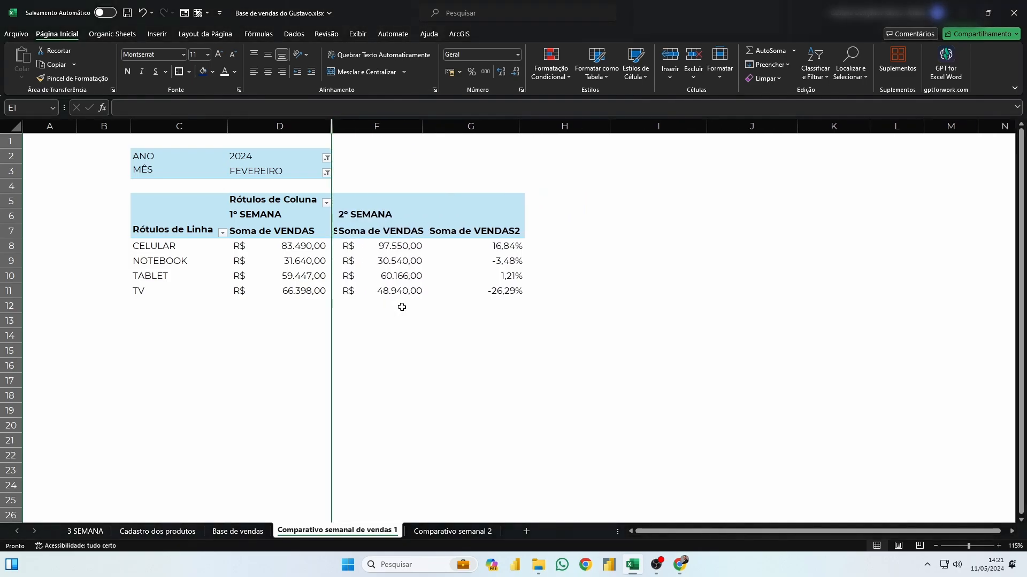
left_click(443, 320)
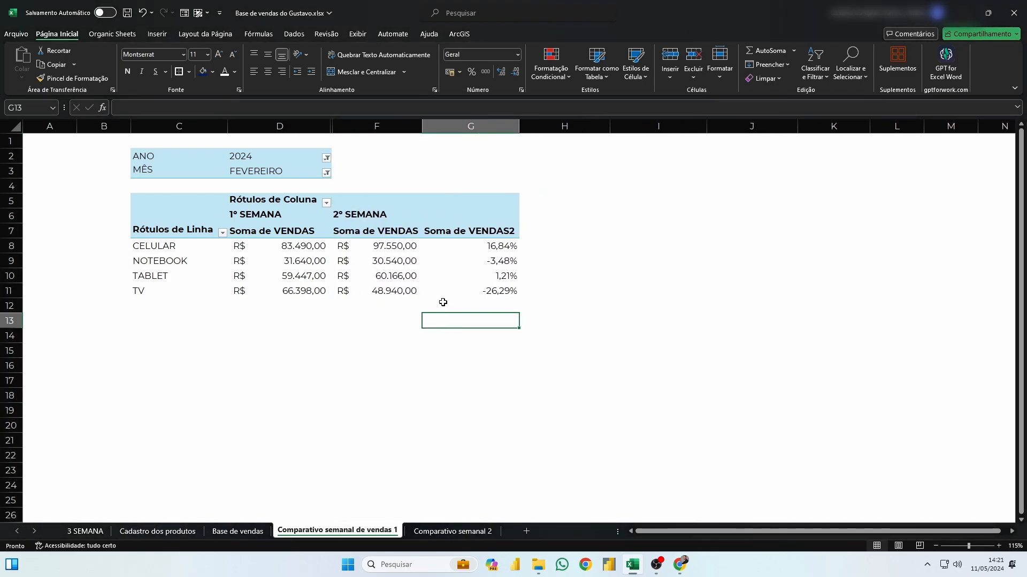
Compare the 1º SEMANA and 2º SEMANA sales in rows 8 to 11 with the percentage differences in column G.
left_click_drag(257, 247, 259, 291)
left_click_drag(395, 246, 394, 292)
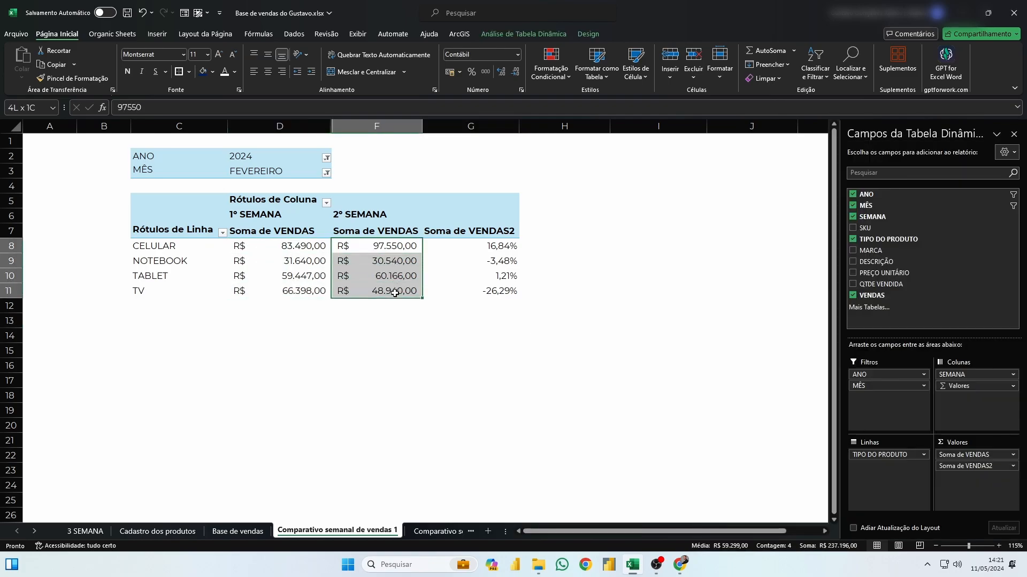
left_click_drag(477, 246, 477, 289)
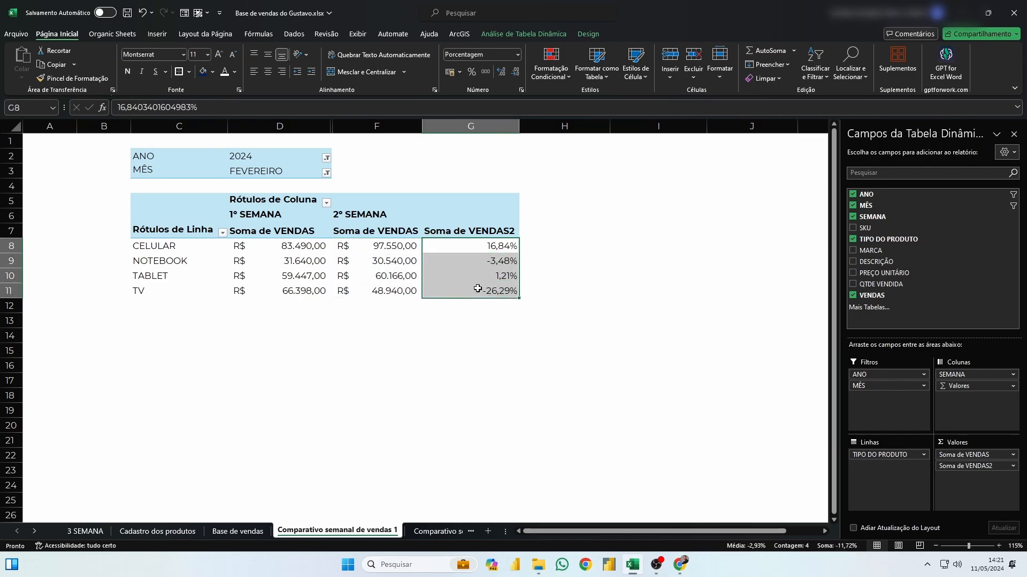
mouse_move(478, 289)
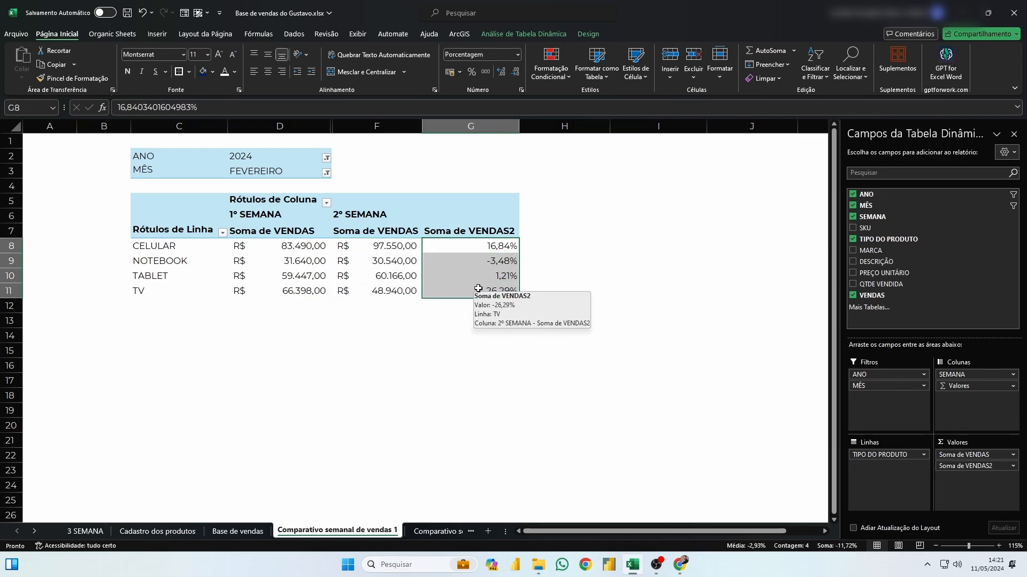
mouse_move(399, 244)
left_click_drag(399, 244, 400, 291)
left_click(306, 249)
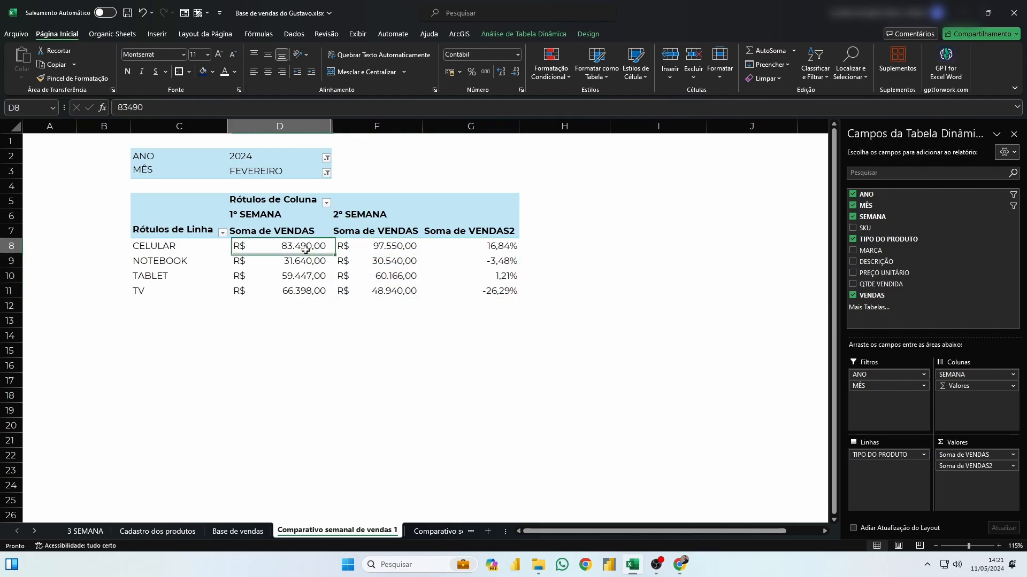
left_click_drag(305, 248, 305, 293)
left_click(493, 292)
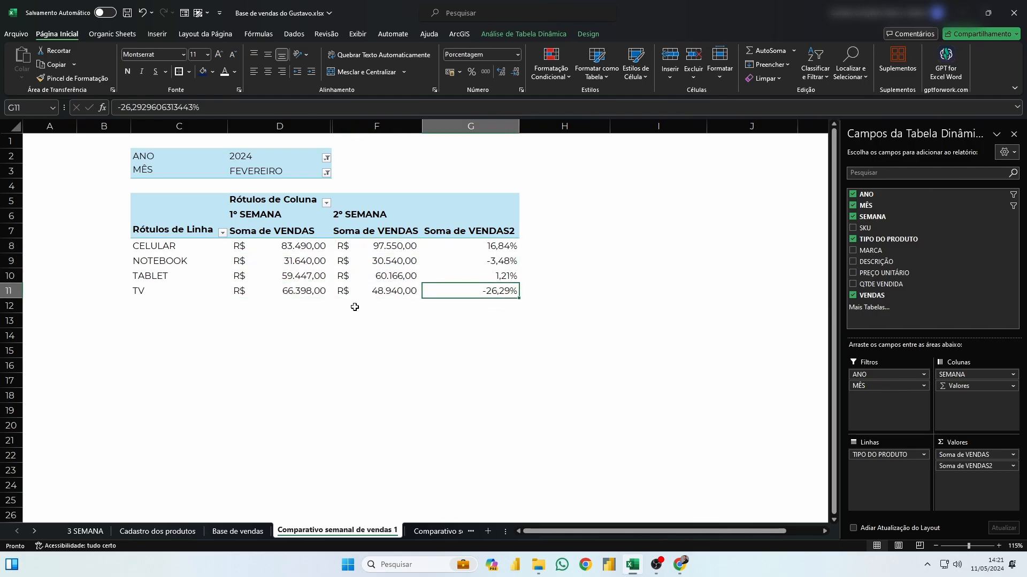
Examine the weekly percentage difference of each product type in G8:G11, from CELULAR to TV.
left_click(502, 248)
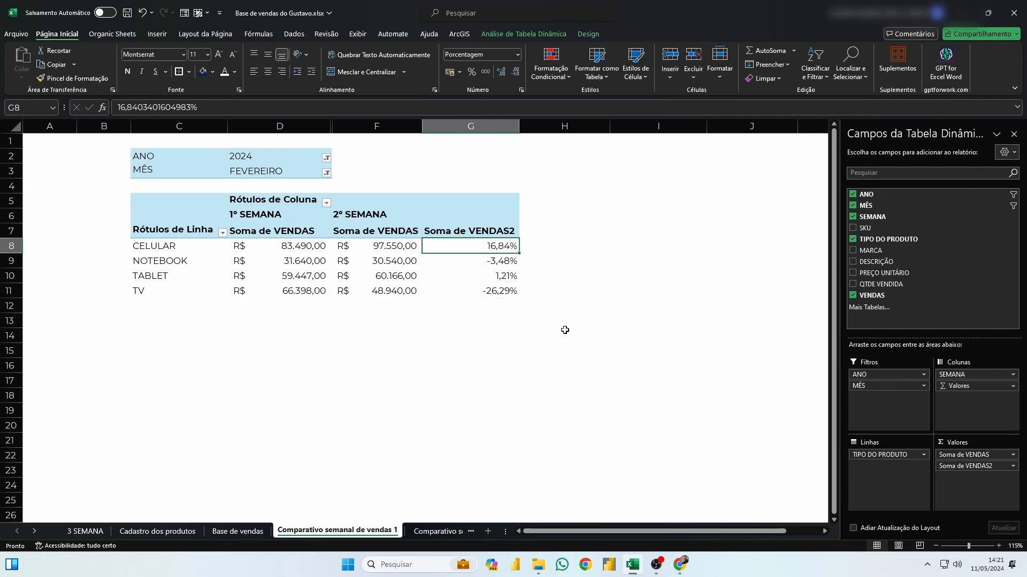
left_click(478, 262)
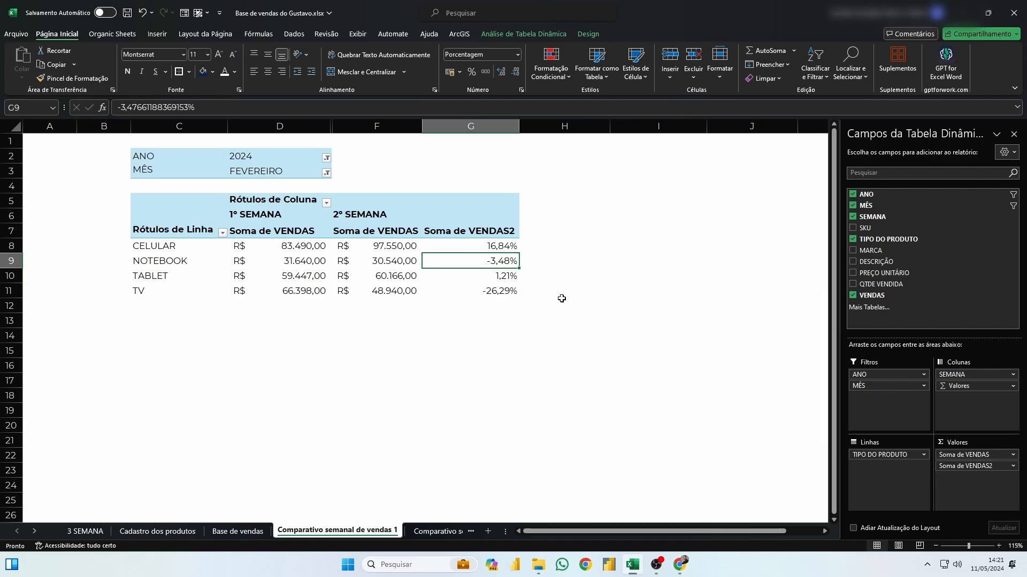
left_click(506, 278)
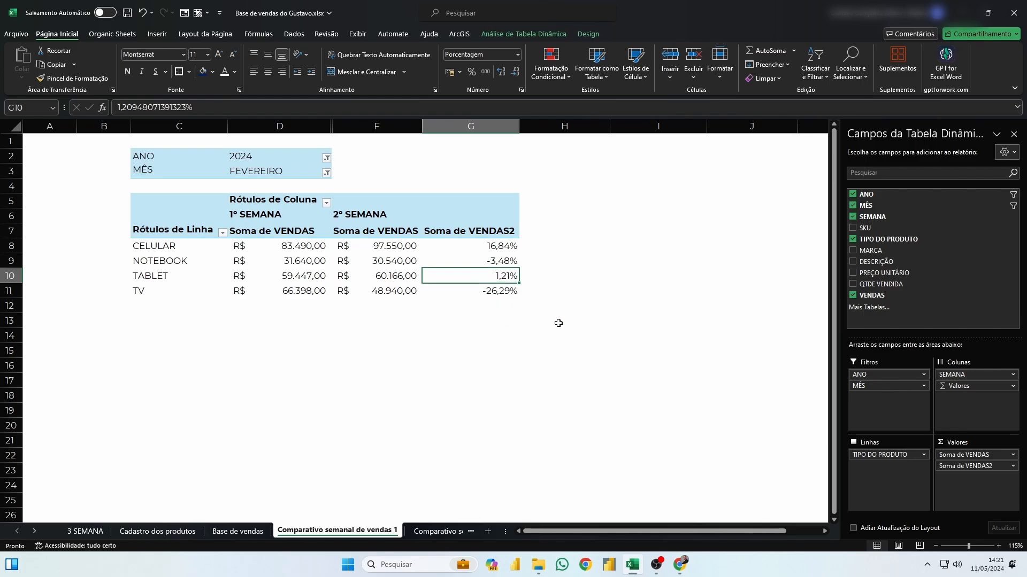
left_click(482, 293)
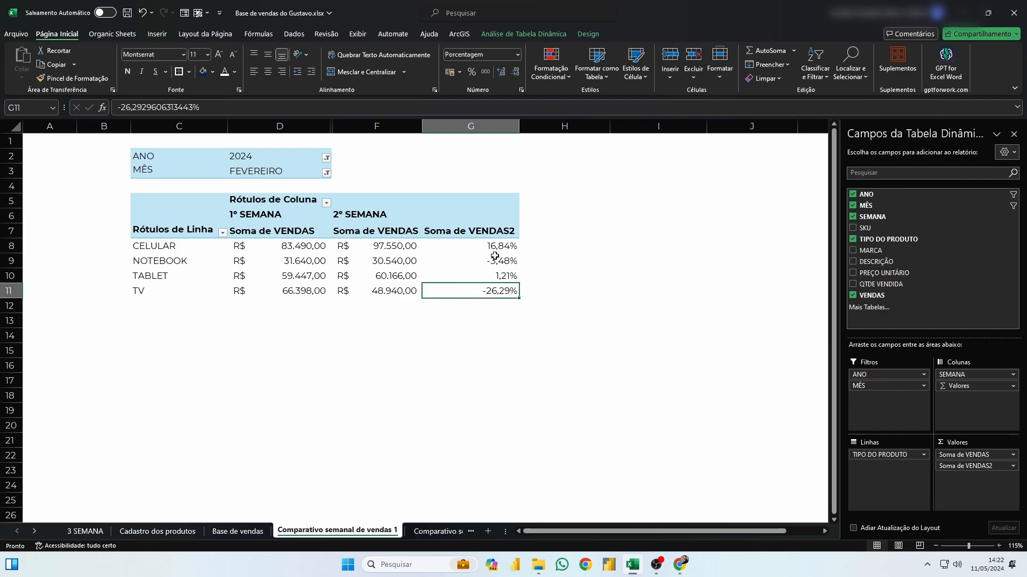
mouse_move(490, 243)
left_click_drag(490, 243, 484, 291)
left_click(481, 333)
left_click_drag(478, 252, 477, 287)
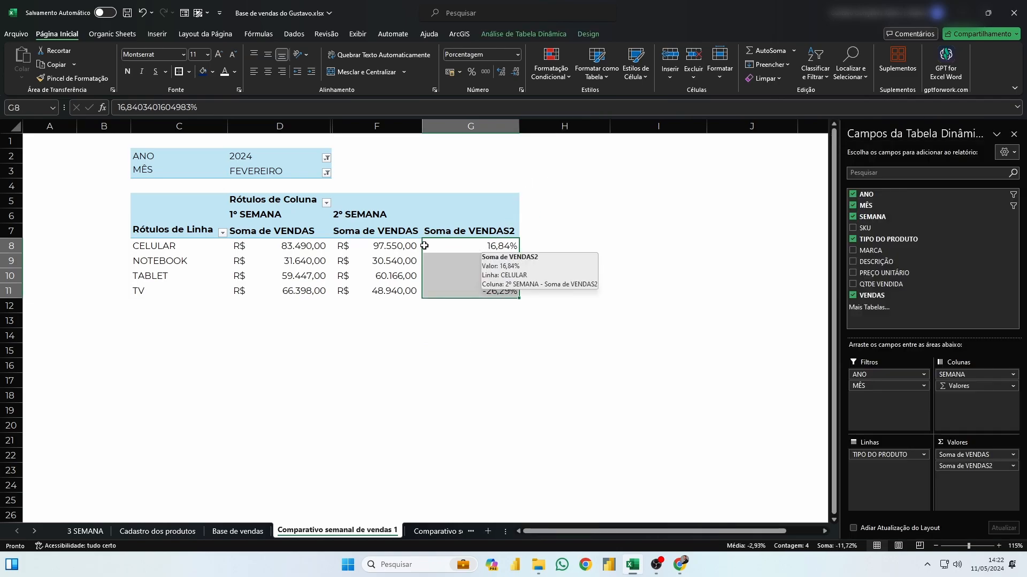
left_click(406, 326)
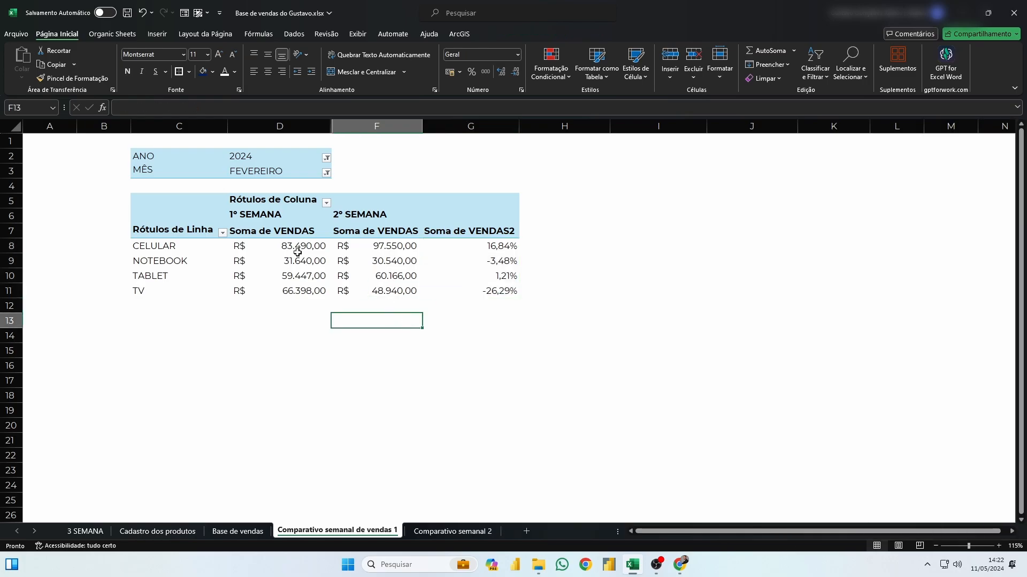
Rename the Soma de VENDAS2 header in G7 as Performance.
left_click(274, 216)
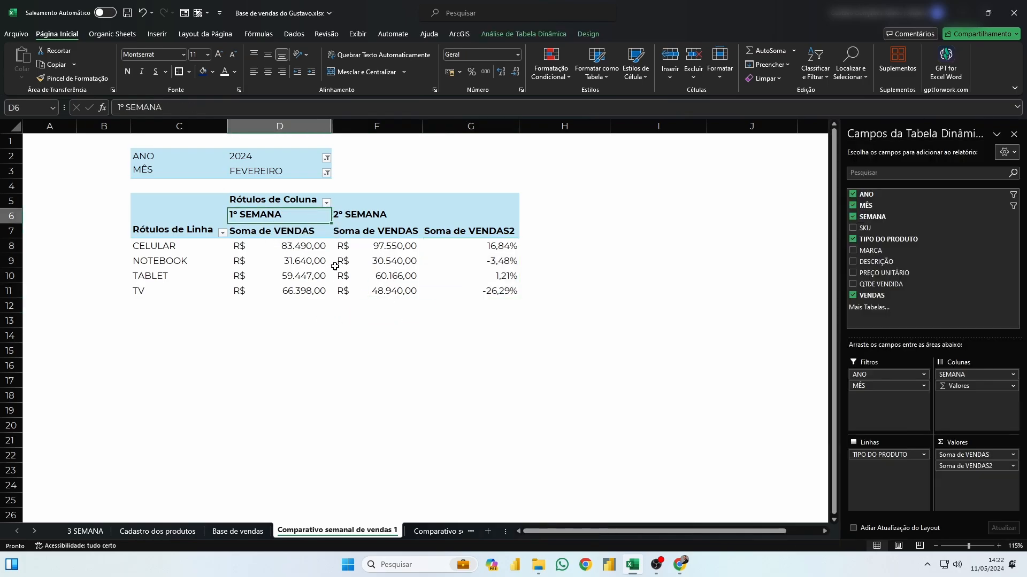
left_click(340, 229)
left_click(441, 231)
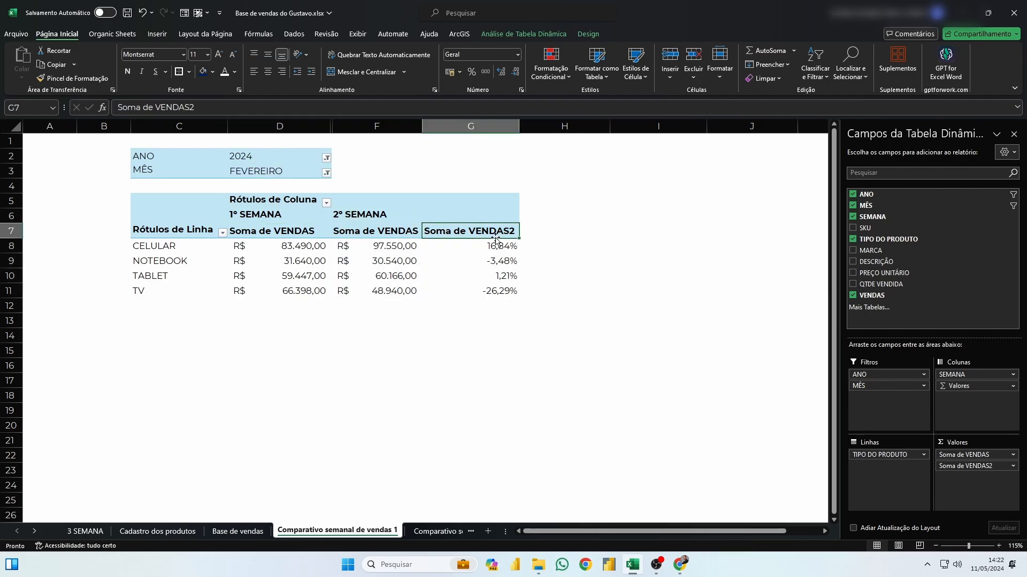
left_click_drag(206, 109, 115, 107)
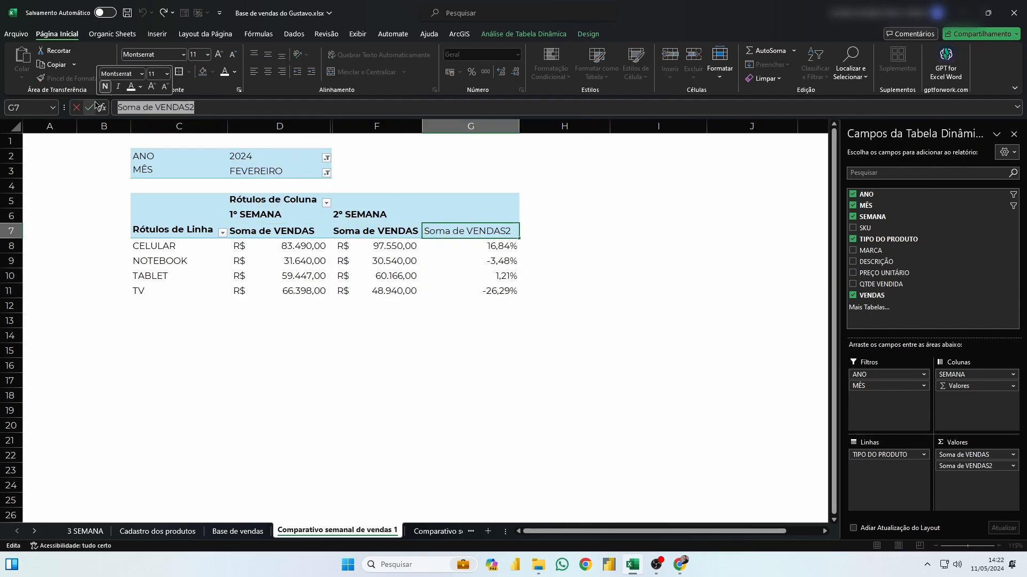
type("Performance")
left_click(89, 107)
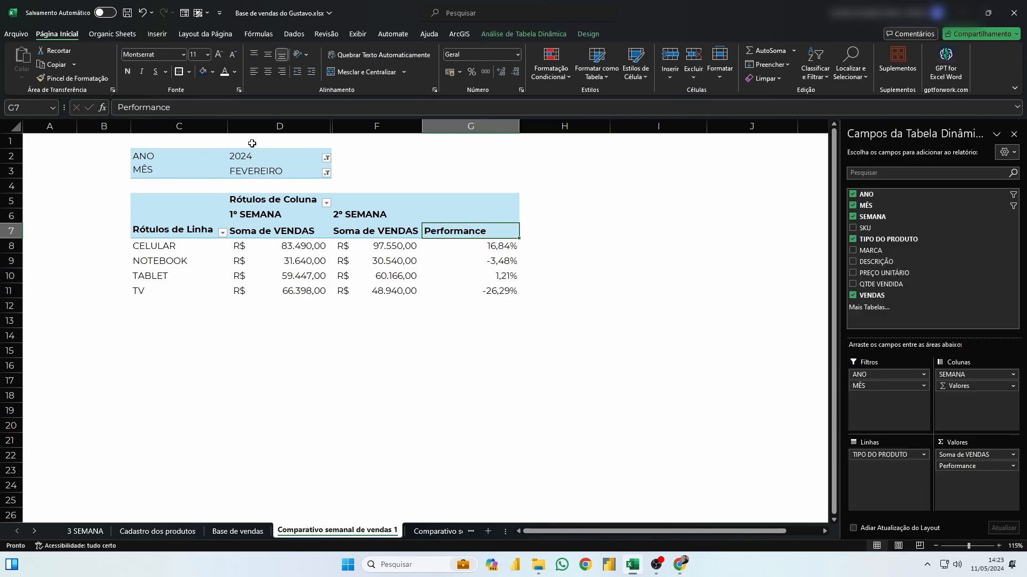
Extend the header in G7 to read Performance % Sem x Sem.
left_click(185, 107)
type("% Sem")
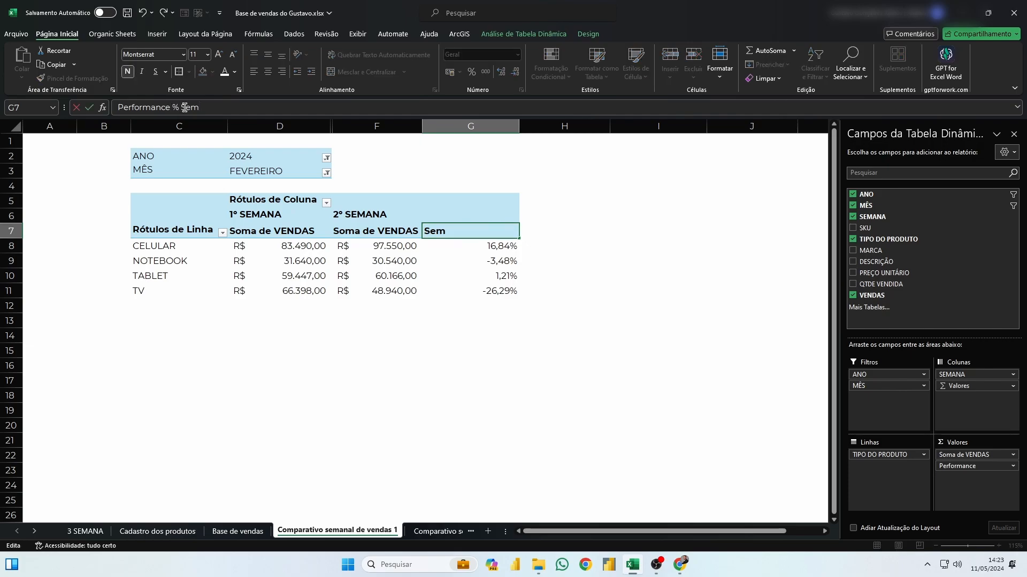
type(" x Se")
type("m")
key("Tab")
left_click(601, 180)
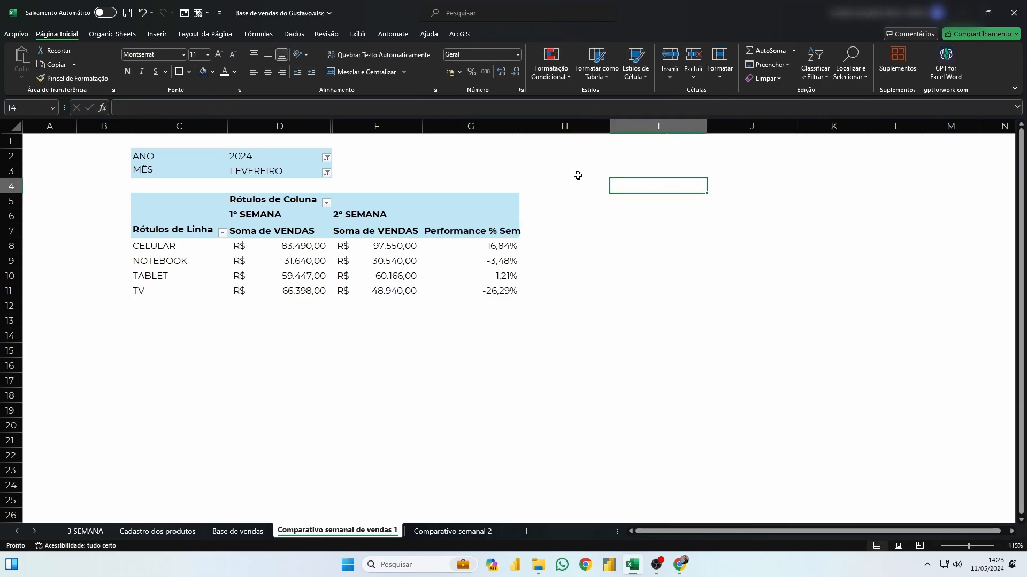
Widen column G so its full header fits.
left_click(492, 124)
left_click_drag(519, 126, 558, 127)
left_click(630, 232)
left_click(508, 234)
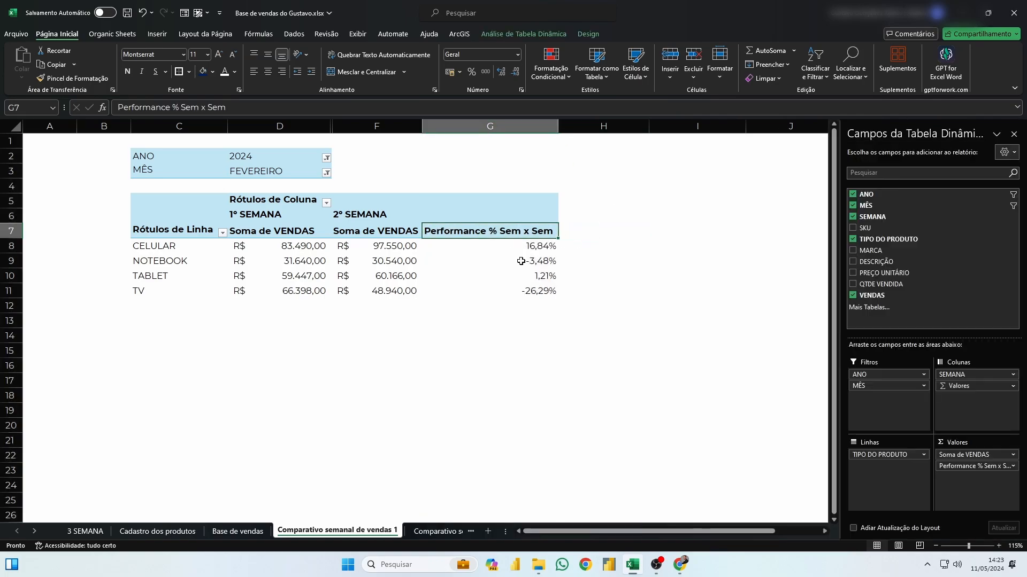
Rename the 1º SEMANA header in D6 as "1º SEMANA - 01/02 até 07/02" and widen column D to fit it.
left_click(367, 215)
left_click(373, 216)
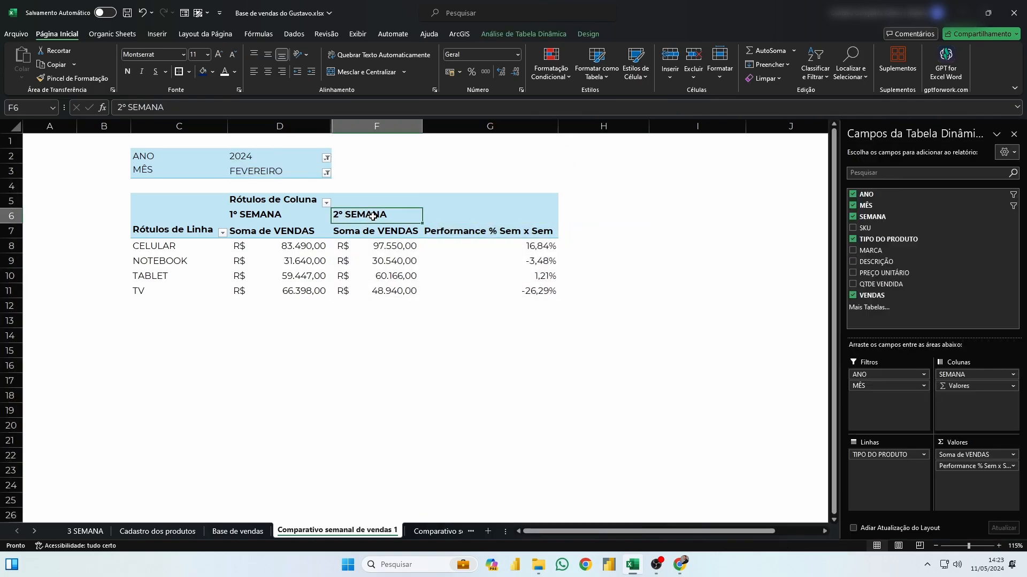
left_click(166, 109)
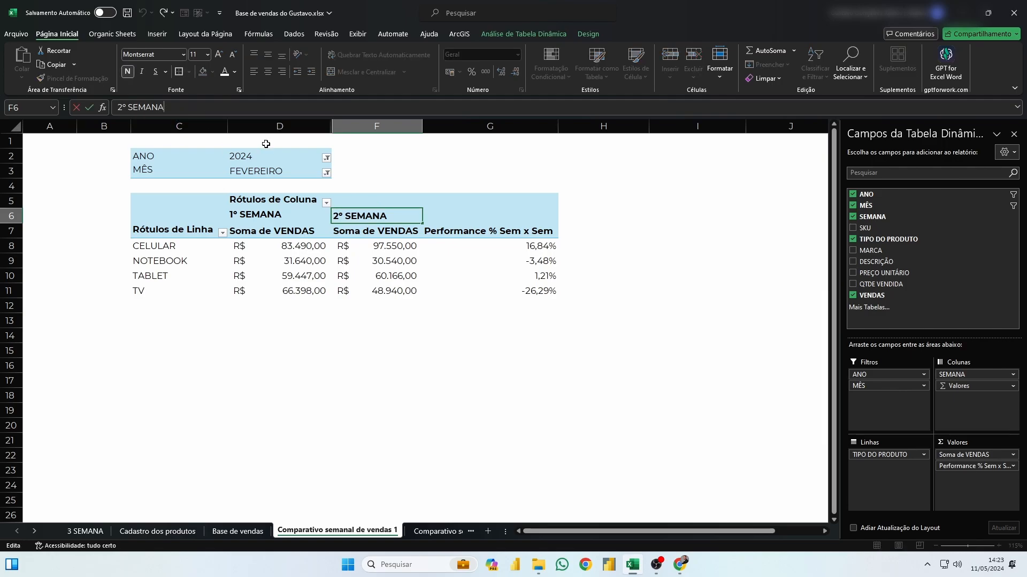
left_click(254, 215)
left_click(186, 110)
type("- 01")
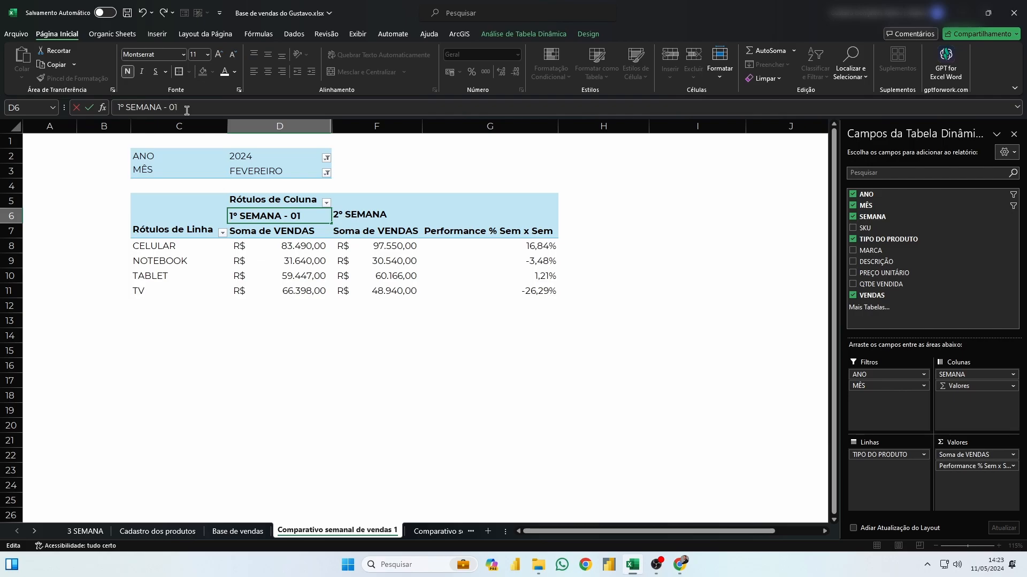
type("/02 até")
key("BackSpace")
type("2")
left_click(385, 208)
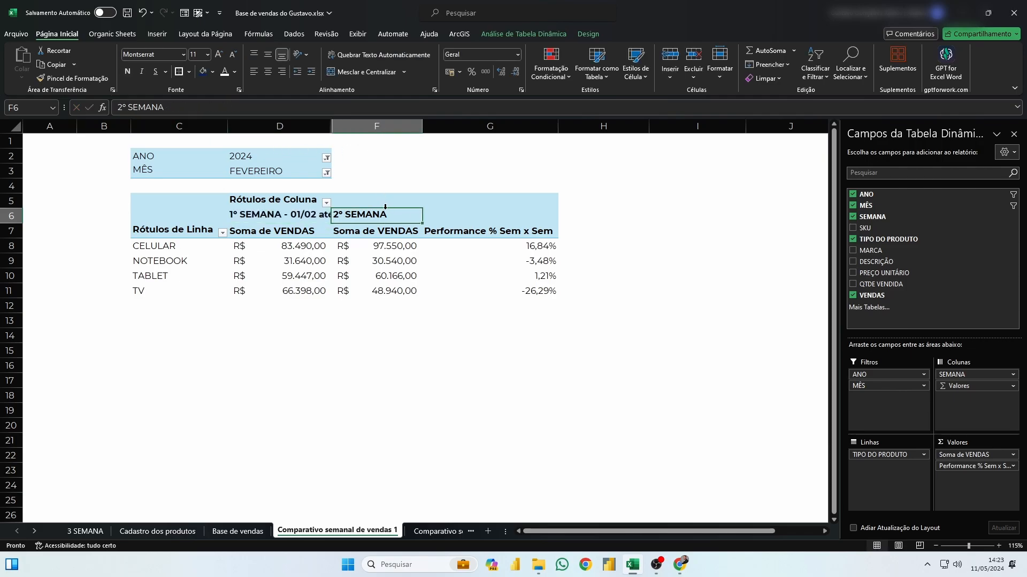
left_click_drag(331, 125, 350, 126)
double_click(350, 127)
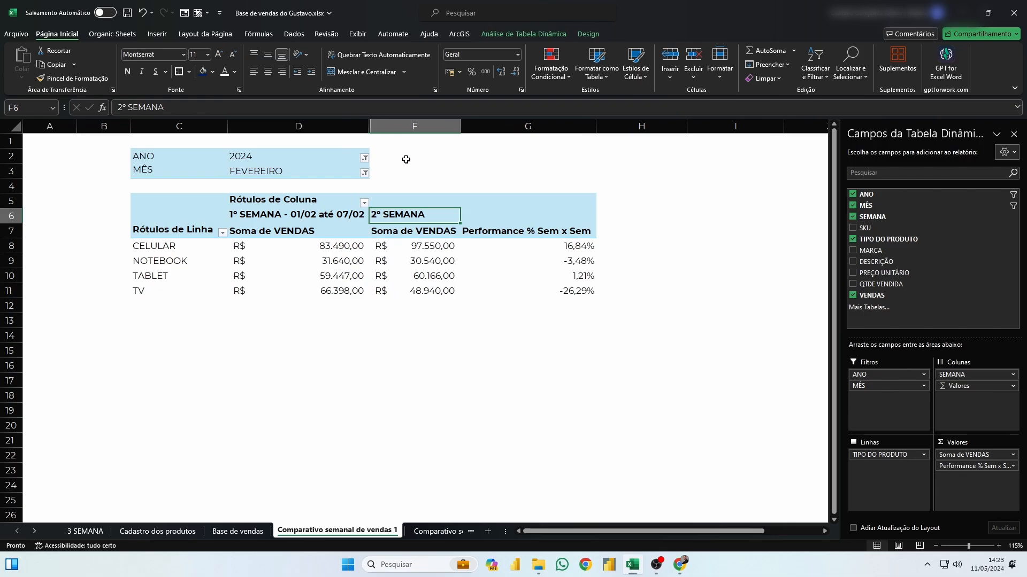
Rename the 2º SEMANA header in F6 as "2º SEMANA - 08/02 até 14/02" and widen column F to fit it.
left_click(197, 110)
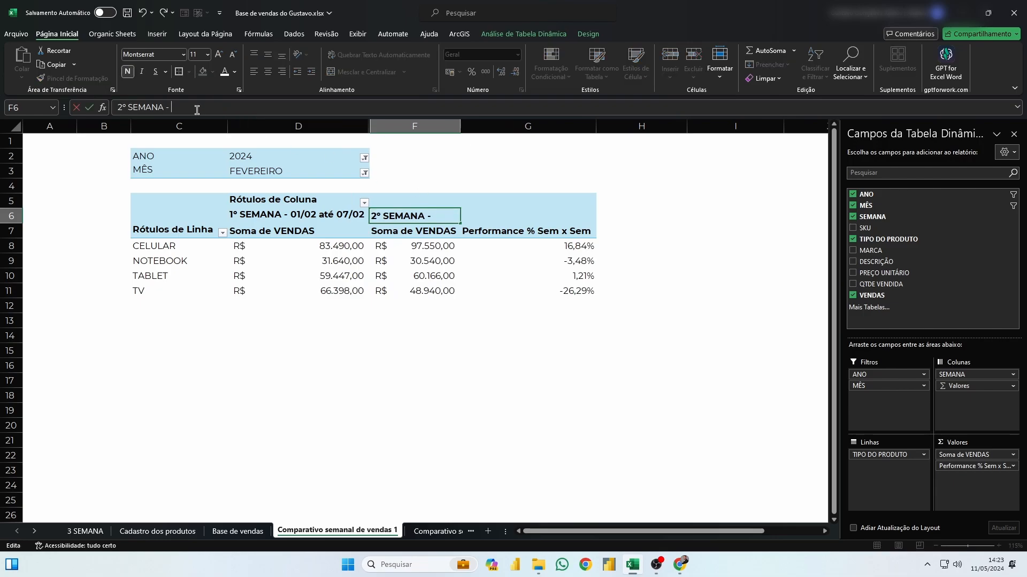
type("- 08")
type("/02")
type("/14")
left_click(477, 348)
left_click(455, 126)
left_click_drag(459, 126, 507, 131)
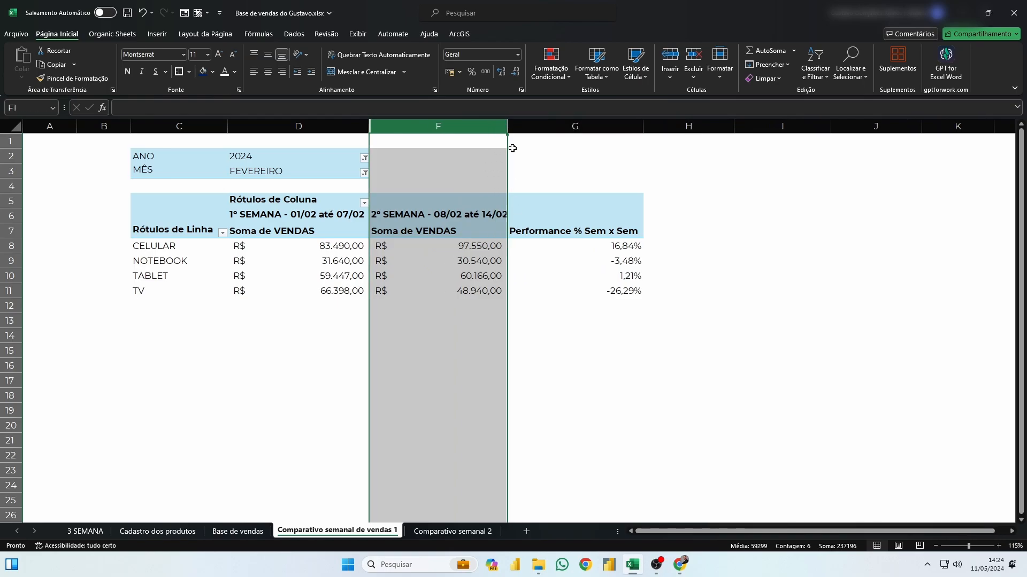
left_click(526, 173)
Check the date ranges in the two week headers, D6 and F6.
left_click(417, 212)
left_click(279, 211)
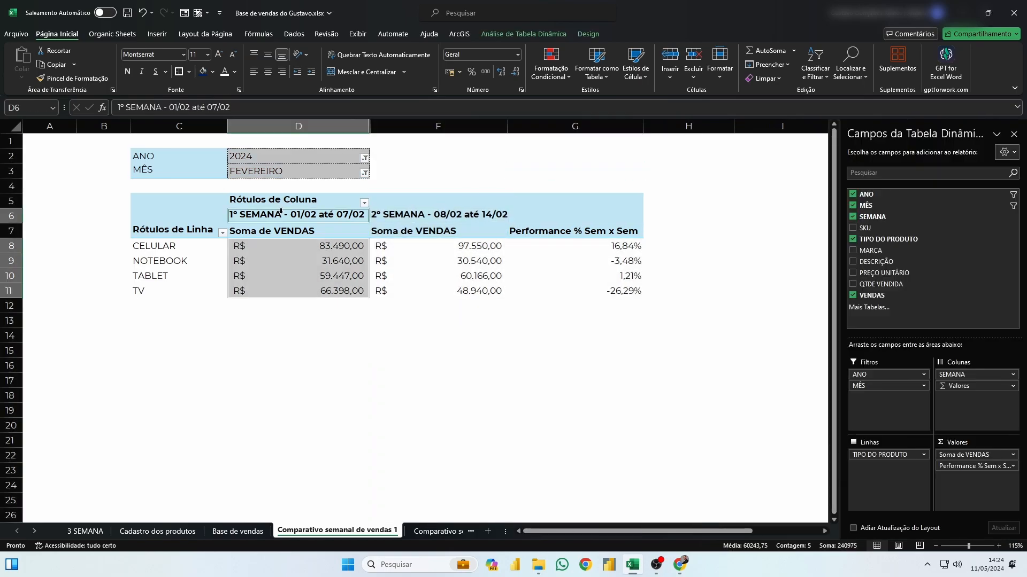
left_click(431, 219)
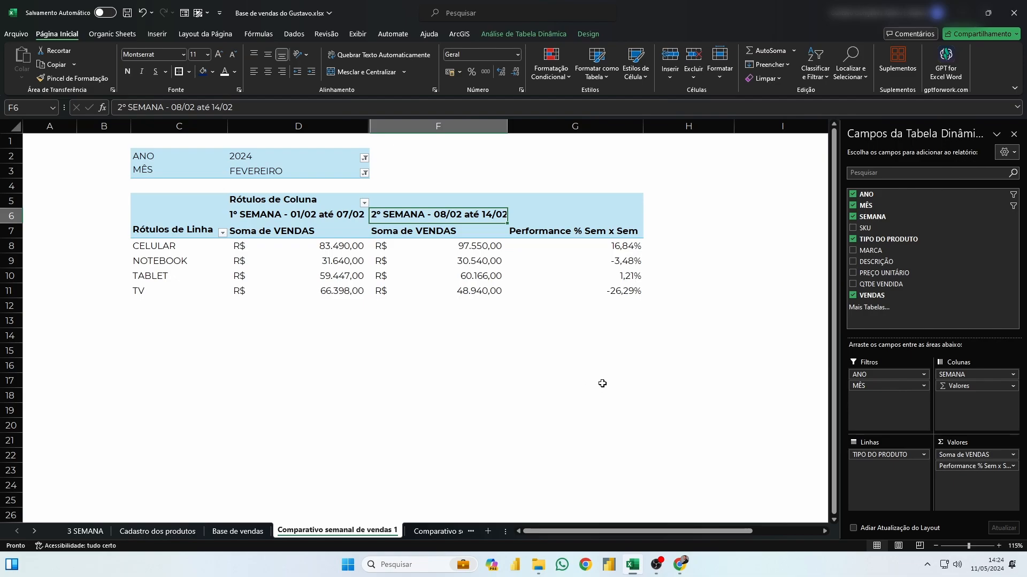
left_click(432, 335)
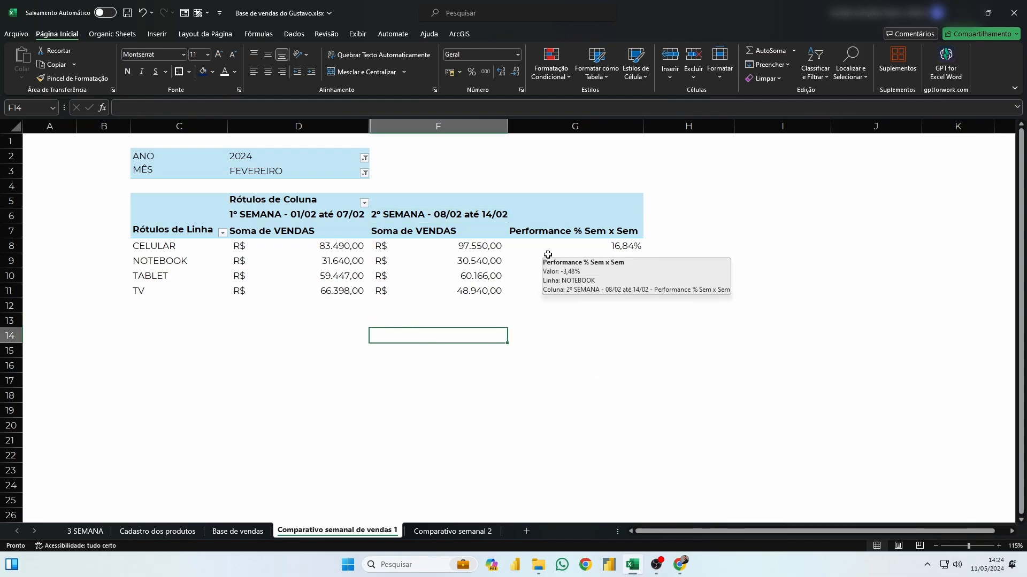
Add a conditional format to G8:G11 that gives values greater than 0% a green fill with dark green text.
left_click_drag(603, 250, 596, 300)
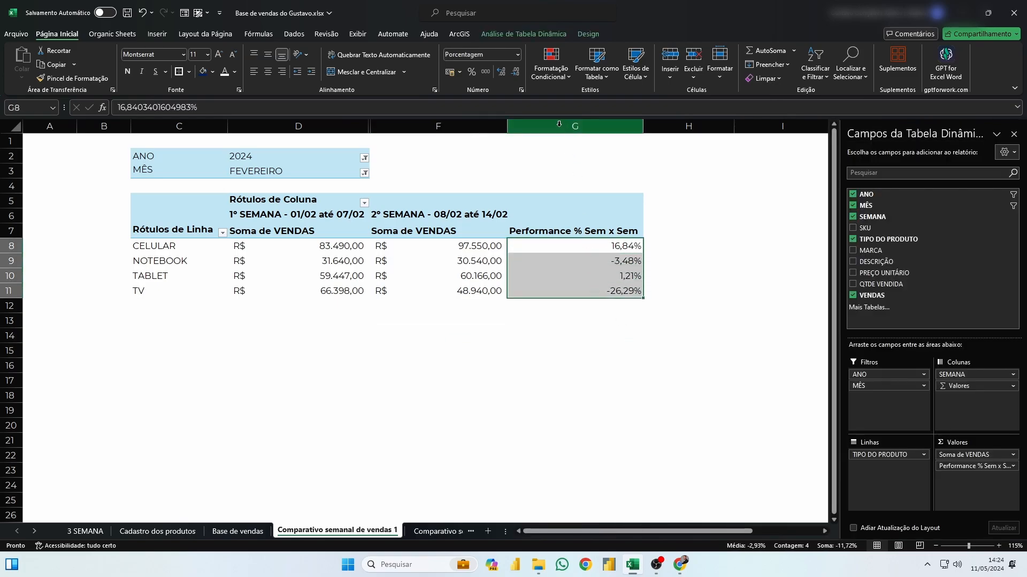
left_click(558, 83)
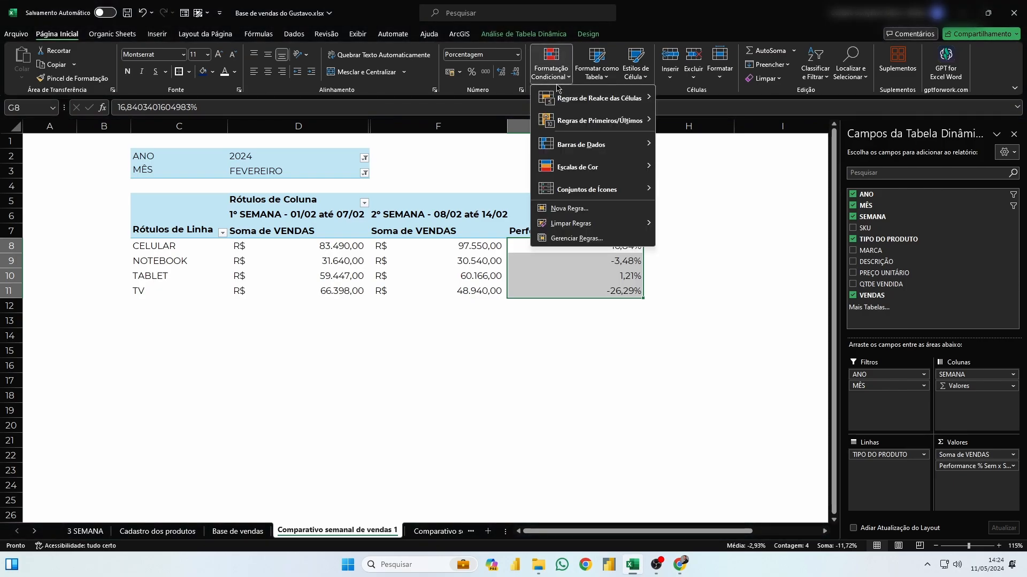
mouse_move(565, 96)
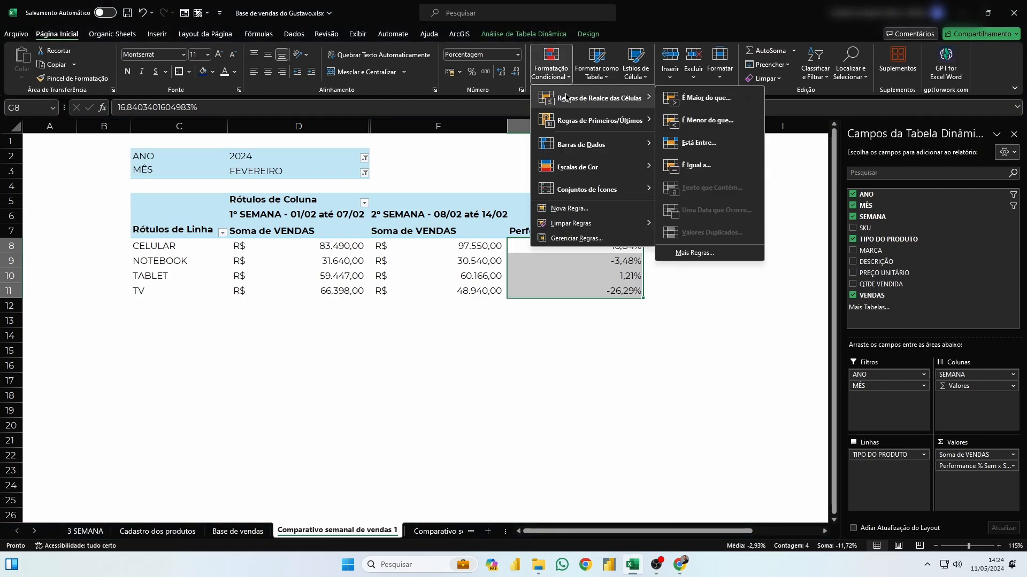
left_click(674, 106)
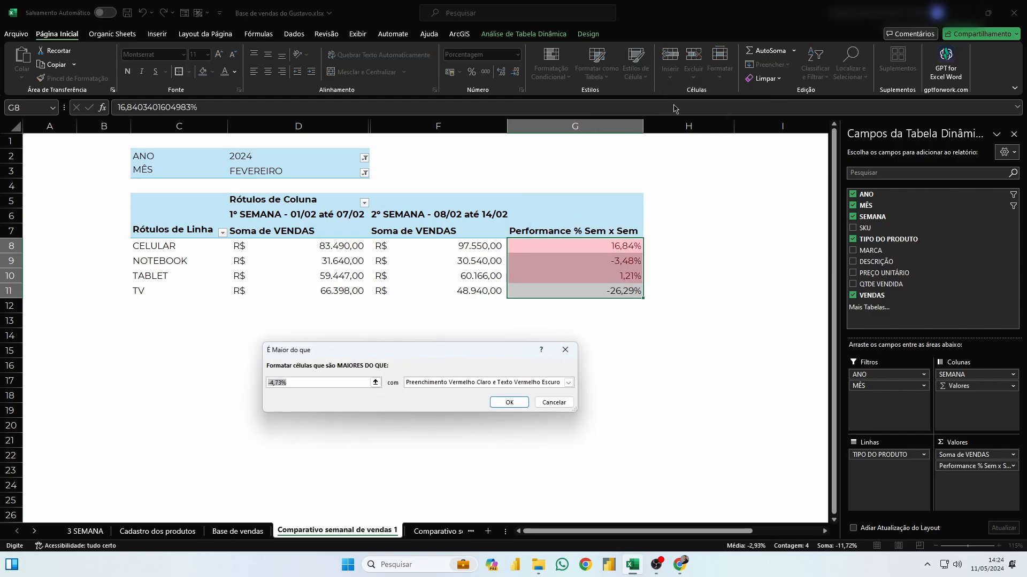
key("BackSpace")
type("0")
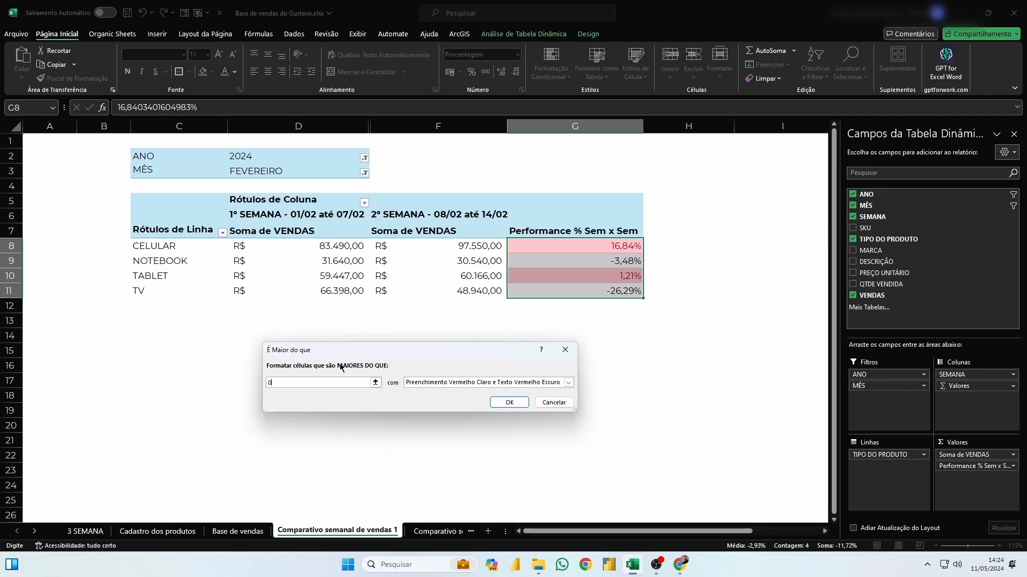
left_click(463, 383)
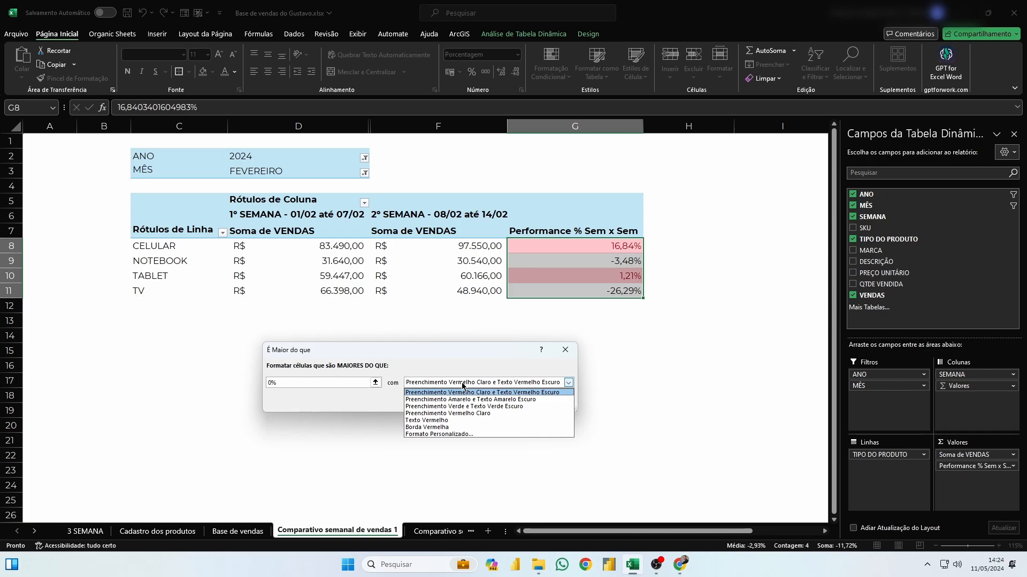
left_click(465, 406)
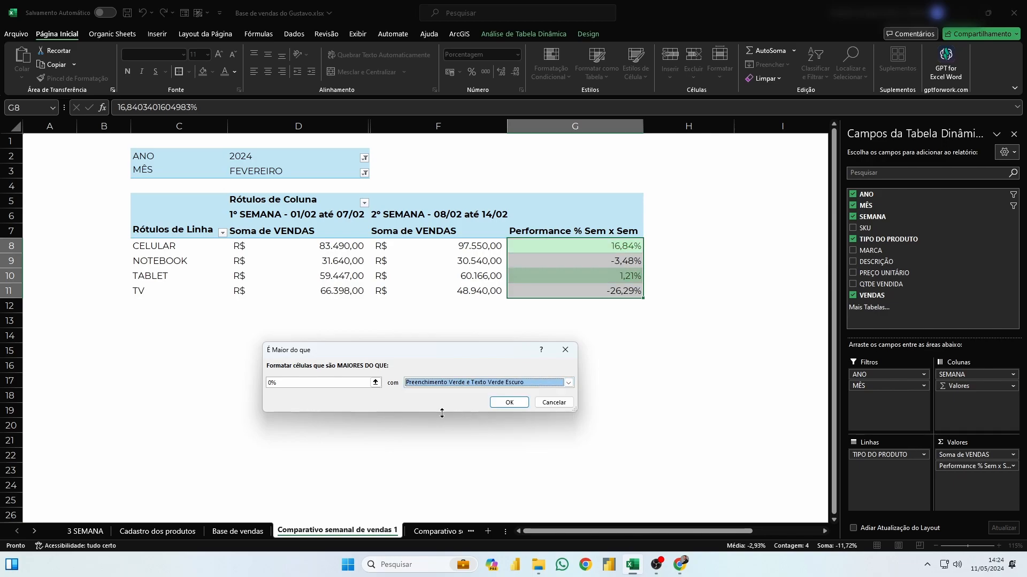
left_click(502, 404)
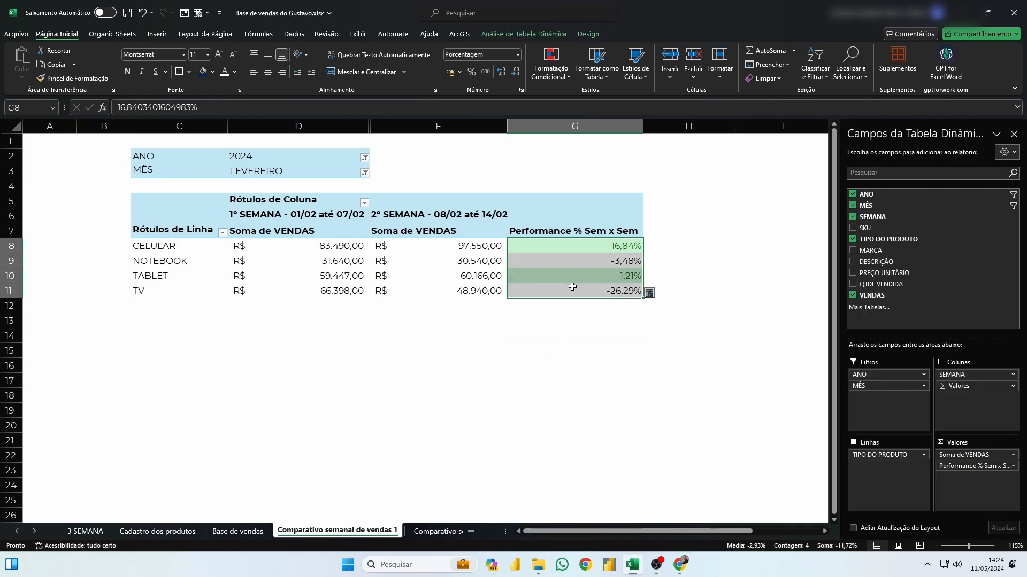
Add a second conditional format to G8:G11 that gives values less than 0% a light red fill with dark red text.
left_click(551, 66)
mouse_move(586, 107)
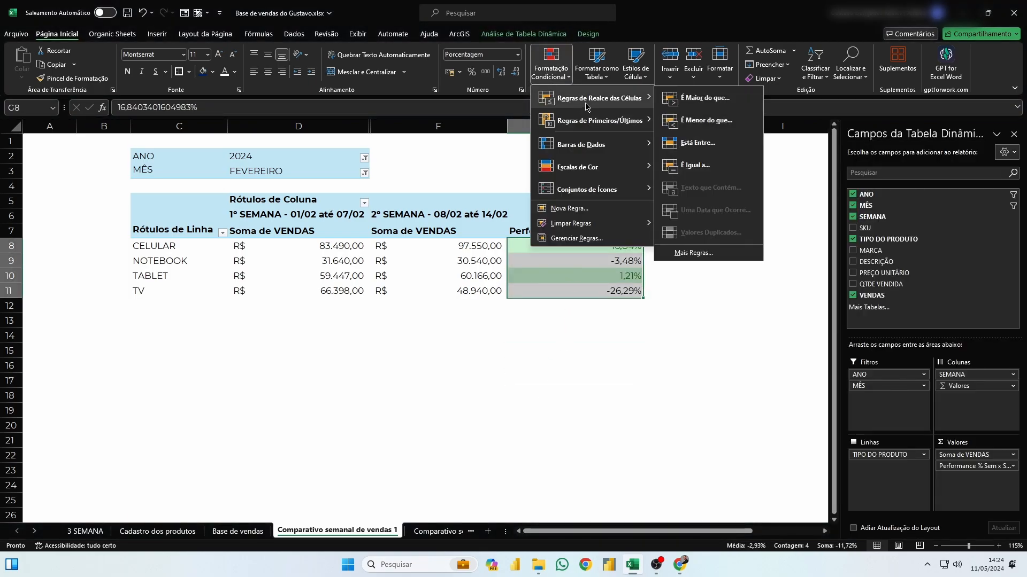
left_click(725, 128)
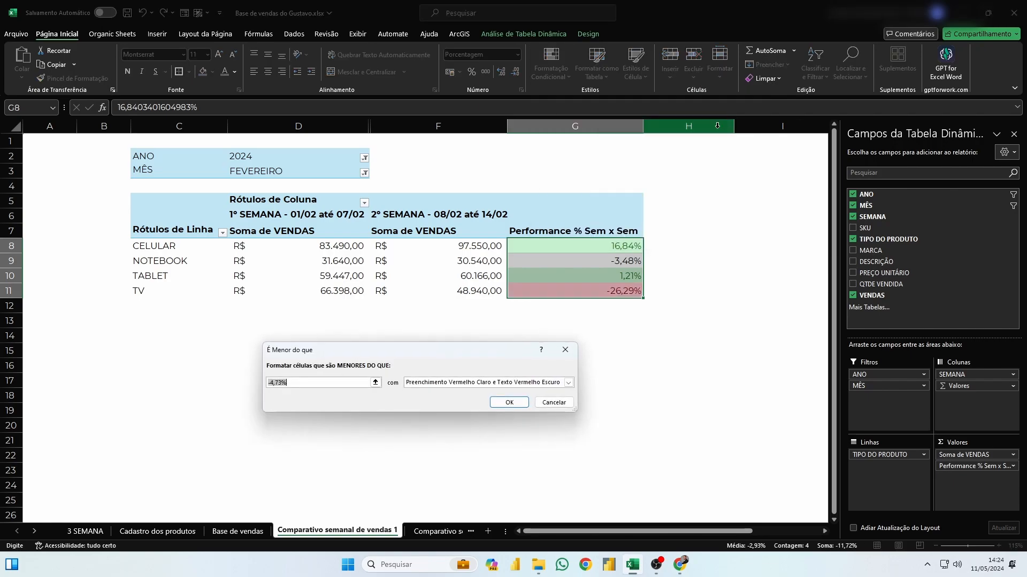
type("0")
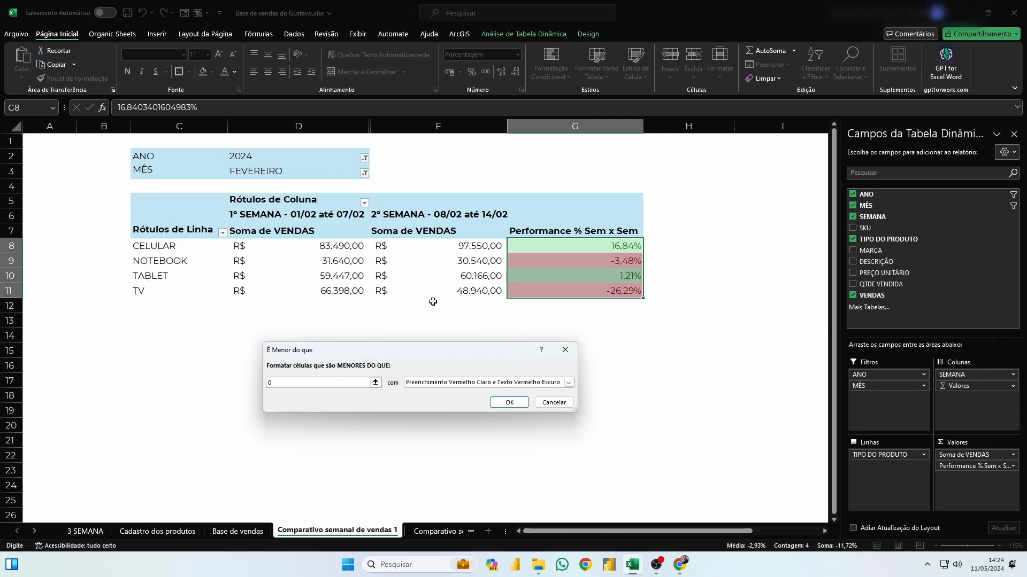
left_click(440, 383)
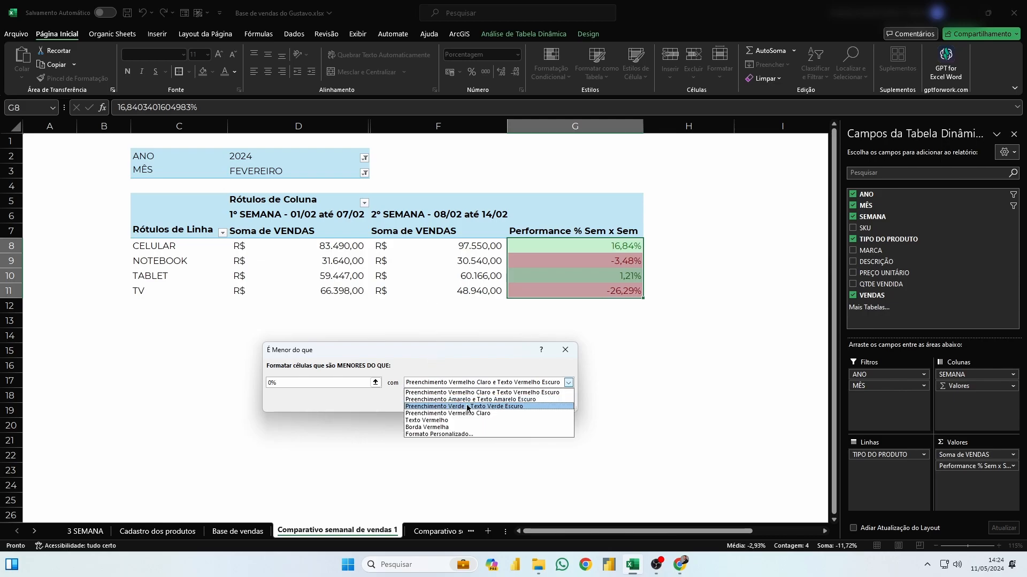
left_click(496, 393)
left_click(514, 404)
left_click(578, 406)
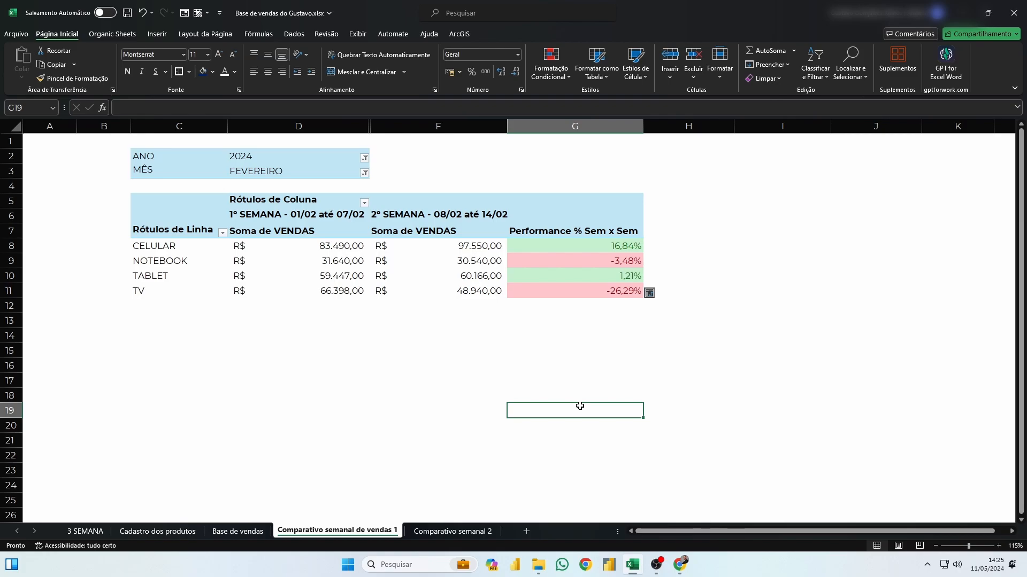
left_click(138, 143)
left_click(856, 348)
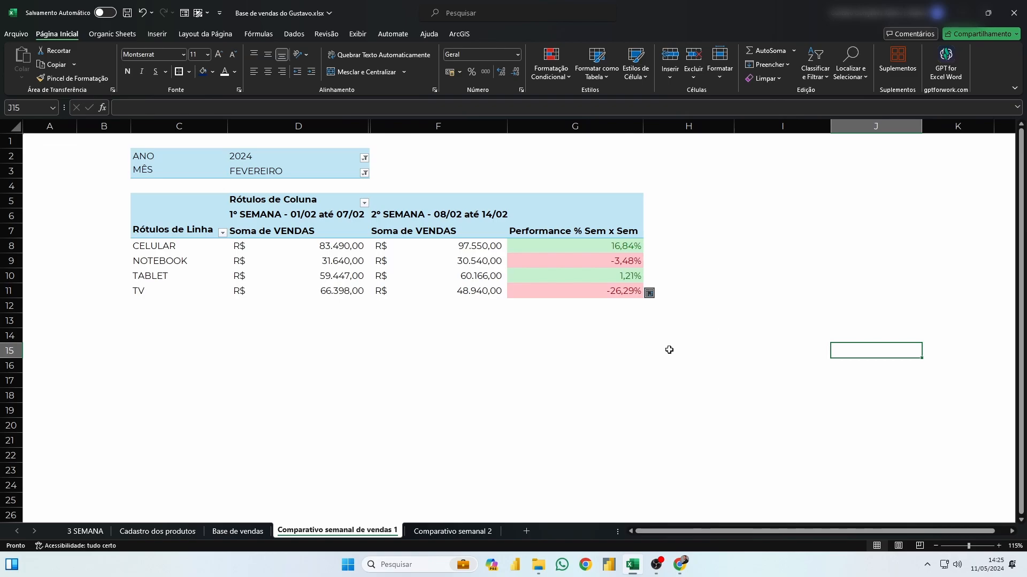
Try to append the 3 SEMANA table B5:K17, header row included, to the Base de vendas sheet from B23, and undo the paste.
left_click(85, 531)
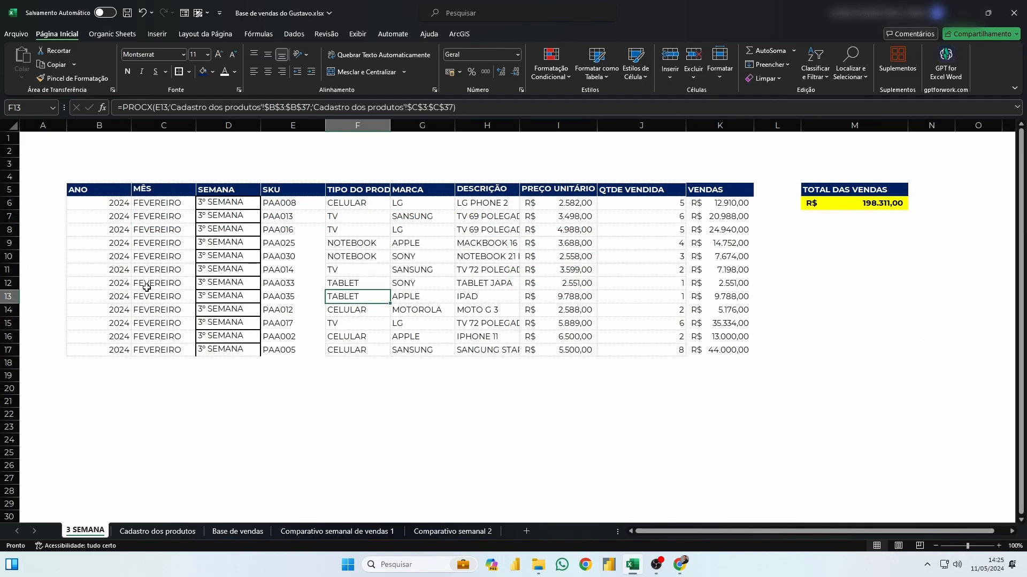
left_click(119, 191)
left_click_drag(119, 191, 697, 352)
key("ctrl+c")
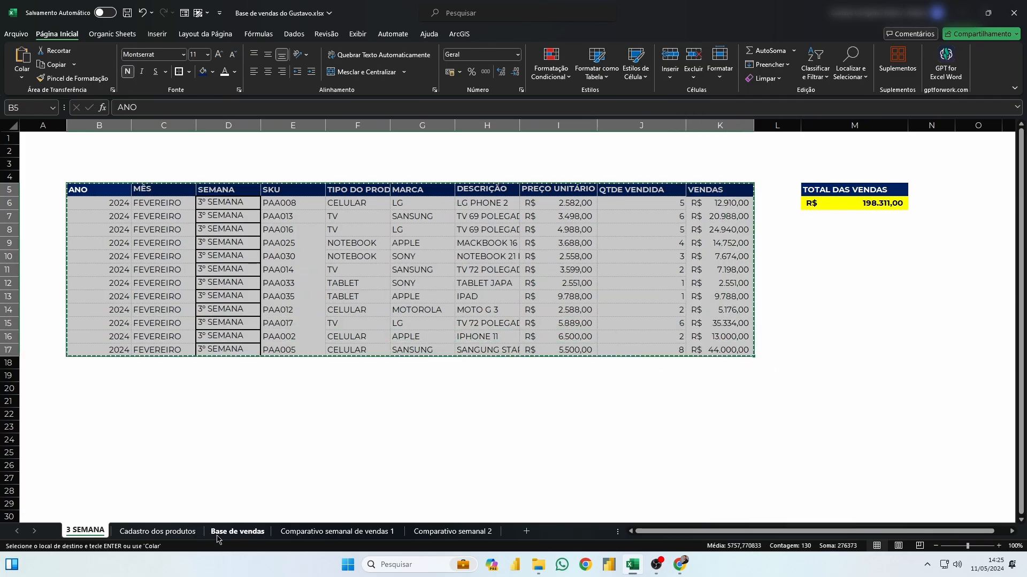
left_click(235, 531)
left_click(84, 431)
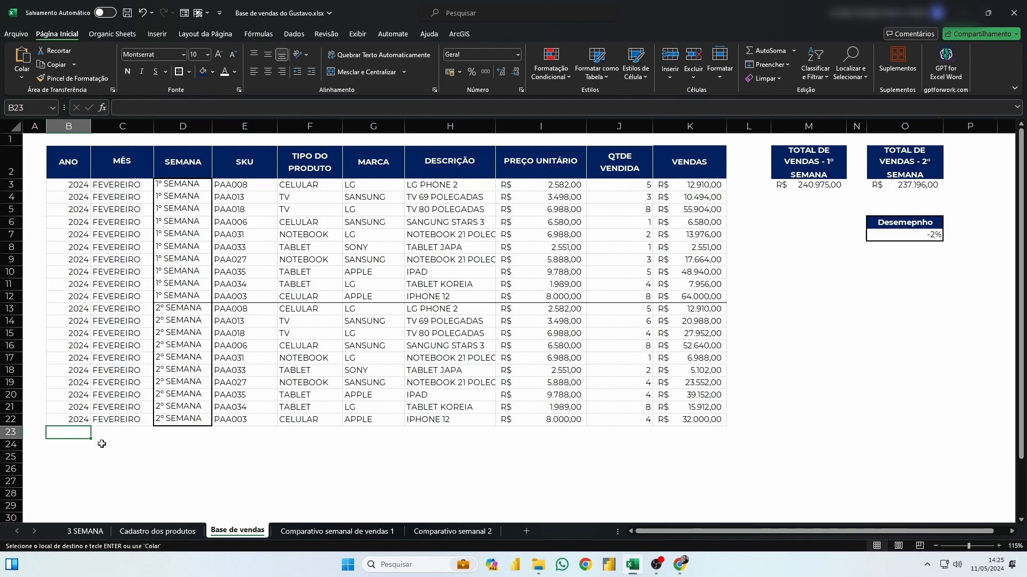
key("ctrl+v")
key("ctrl+z")
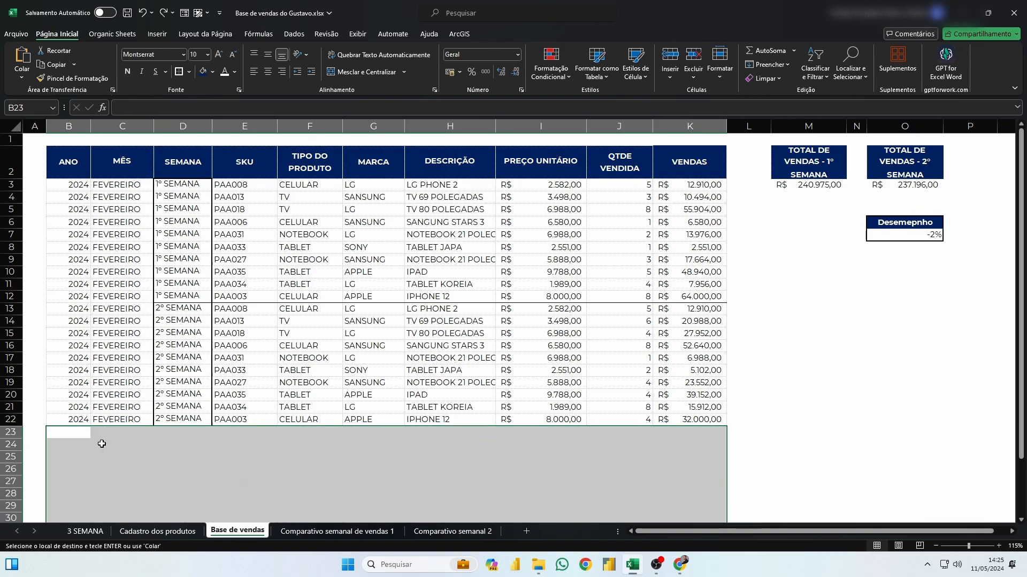
Append the 3 SEMANA data rows B6:K17, without the header, to the Base de vendas sheet starting at B23.
left_click(85, 531)
left_click(147, 379)
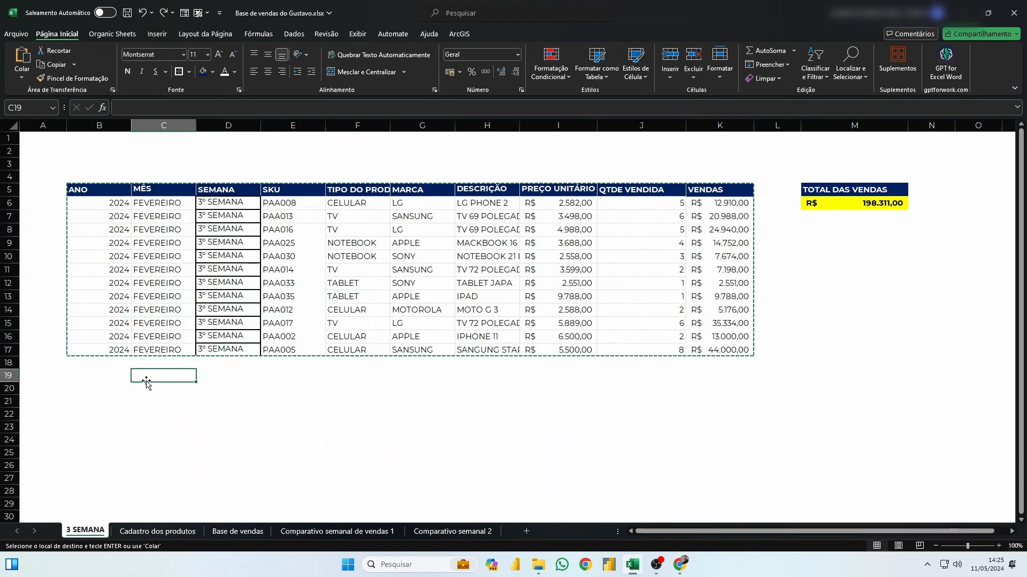
double_click(147, 375)
left_click(146, 439)
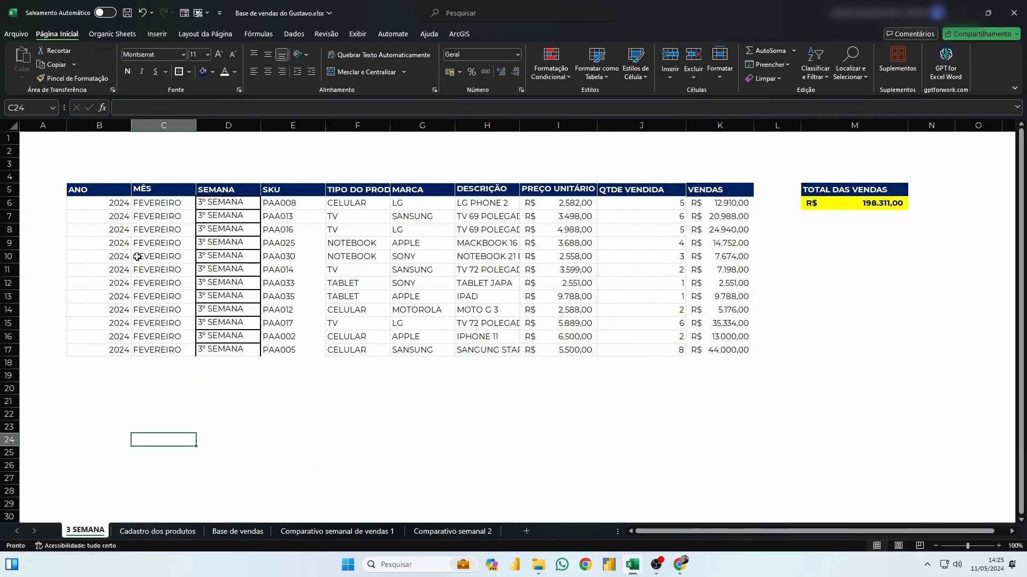
left_click_drag(110, 205, 710, 350)
key("ctrl+c")
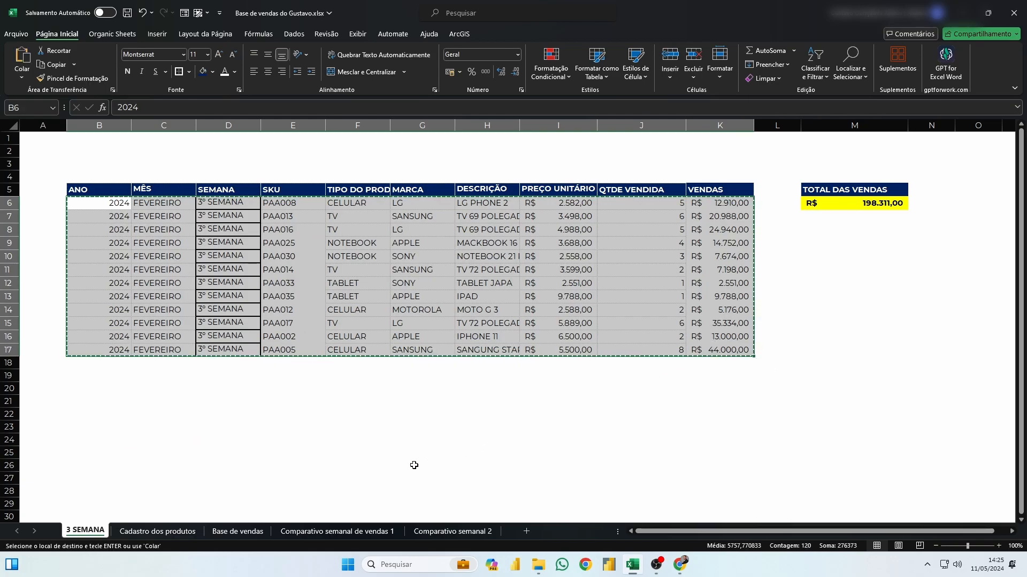
left_click(236, 531)
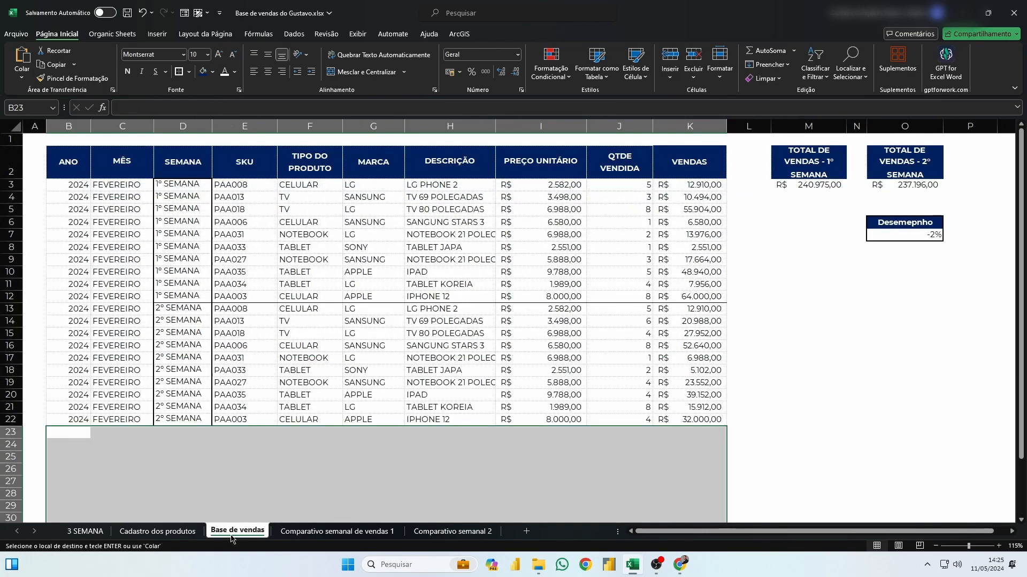
left_click(76, 434)
key("ctrl+v")
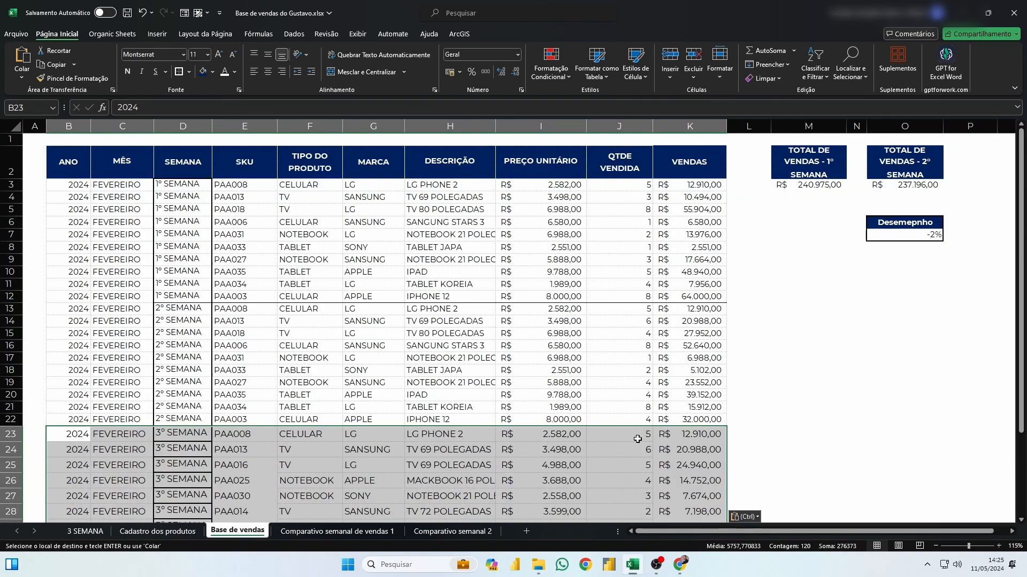
left_click(782, 420)
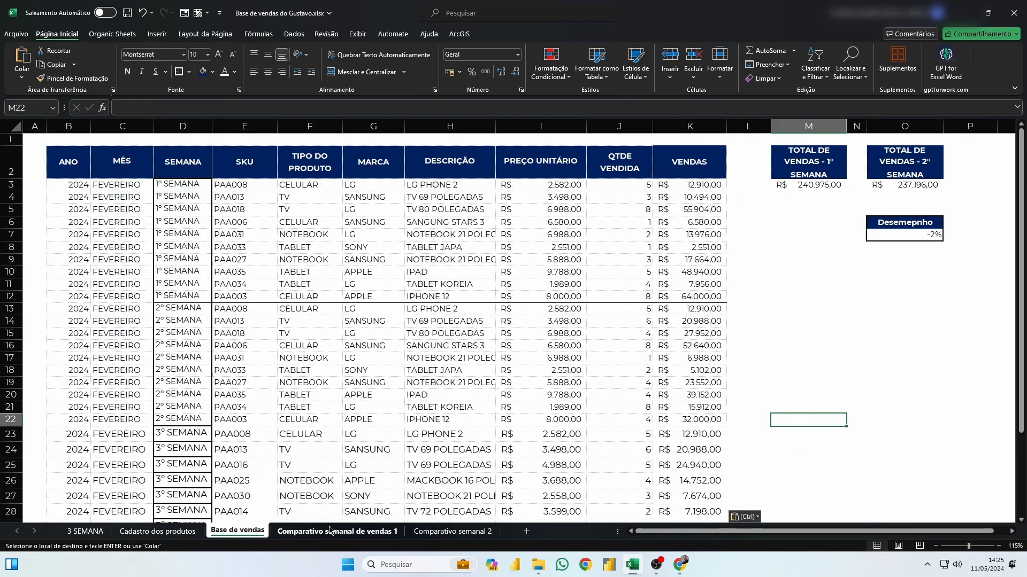
Change the data source of the PivotTable on Comparativo semanal de vendas 1 to 'Base de vendas'!$B$2:$K$34.
left_click(337, 531)
left_click(410, 268)
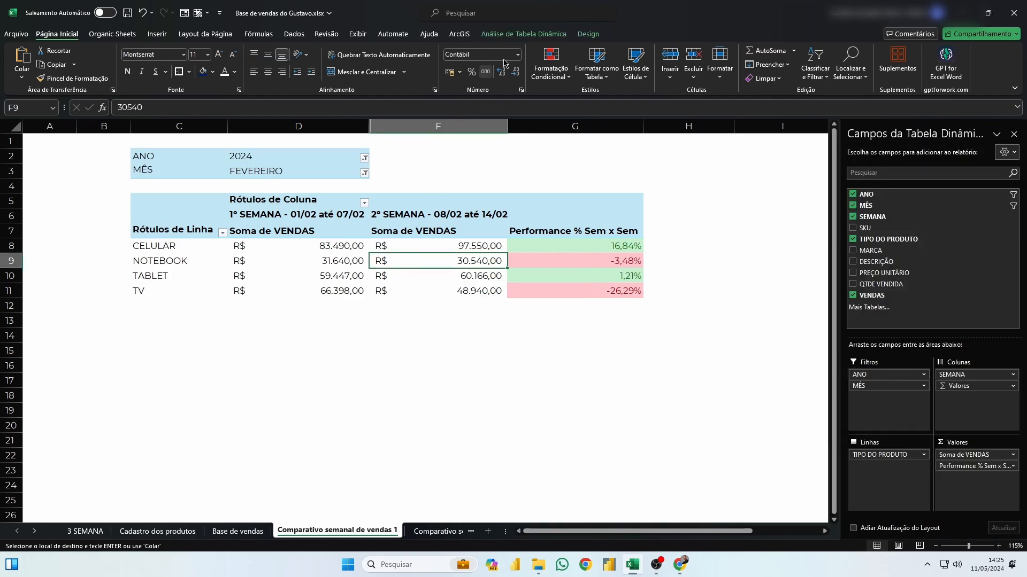
left_click(515, 35)
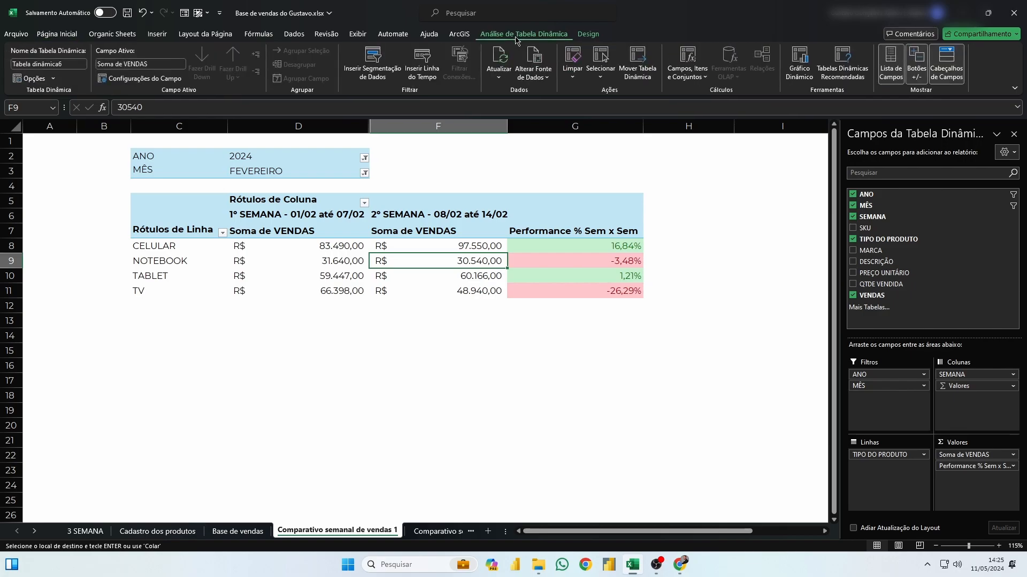
left_click(535, 59)
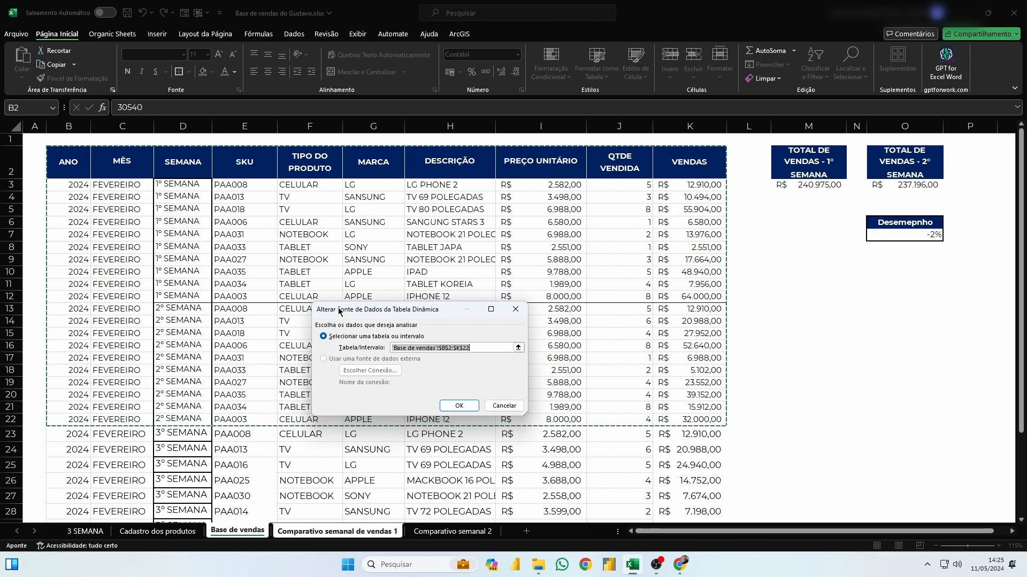
left_click(517, 348)
scroll(76, 160, "down", 1)
scroll(77, 160, "up", 1)
left_click(73, 160)
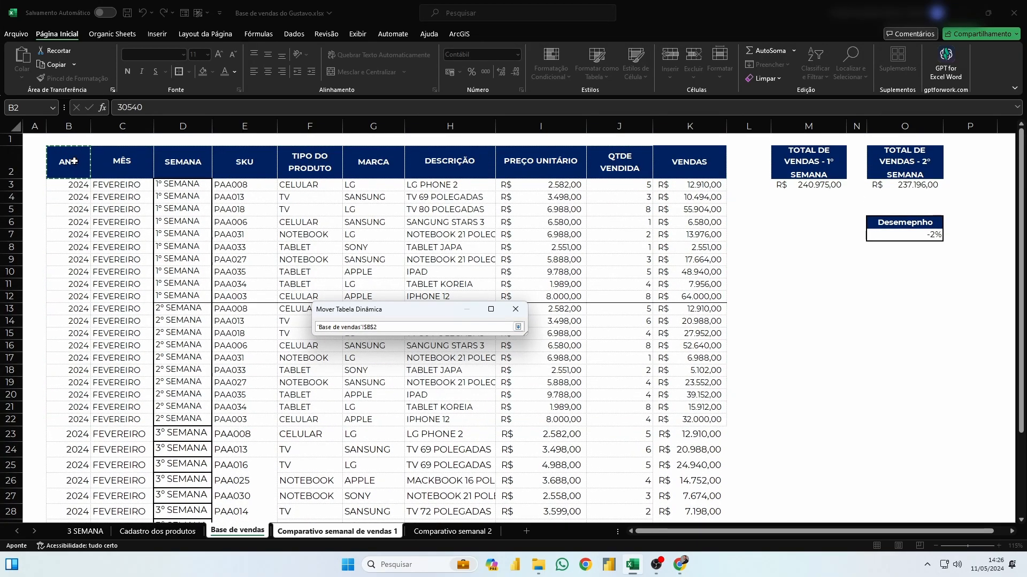
key("ctrl+shift+Right")
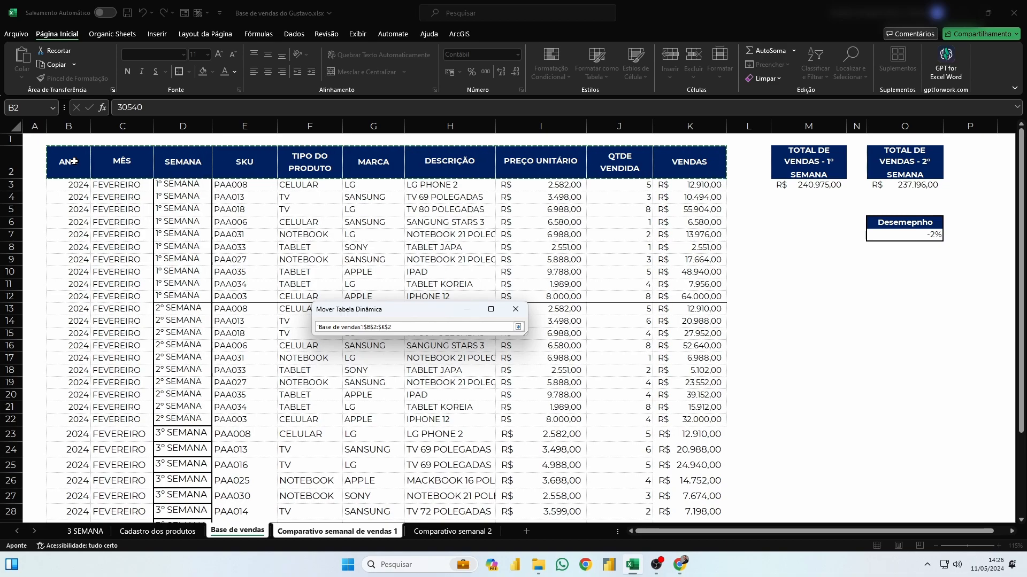
key("ctrl+shift+Down")
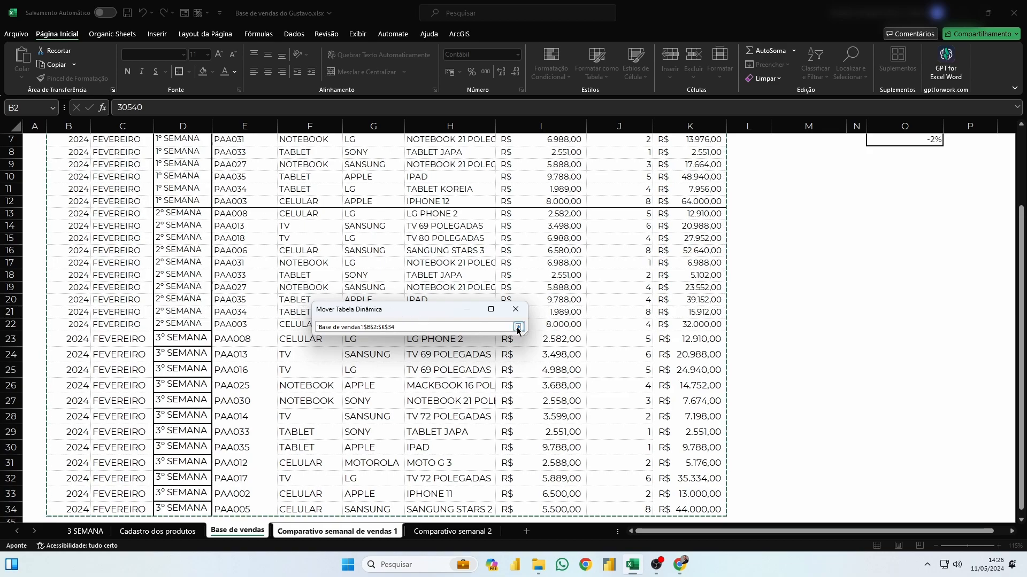
left_click(518, 327)
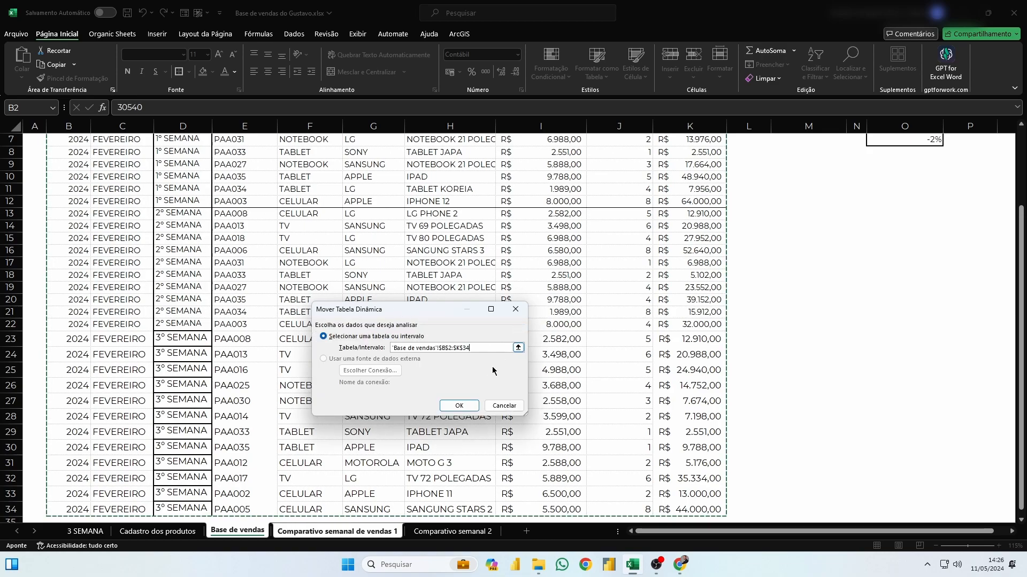
left_click(459, 405)
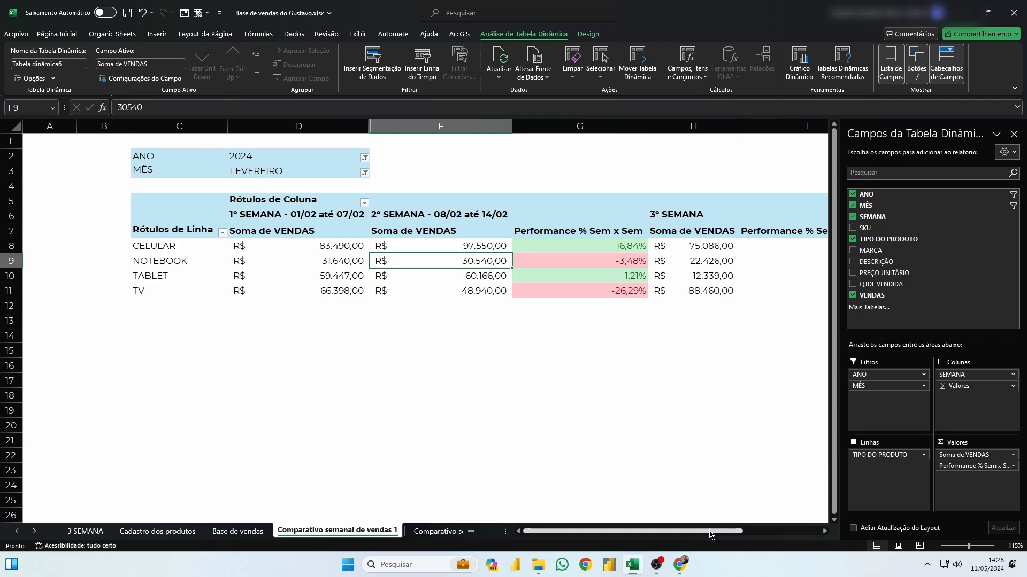
Filter the PivotTable's column labels to exclude 1º SEMANA - 01/02 até 07/02.
left_click_drag(701, 531, 746, 530)
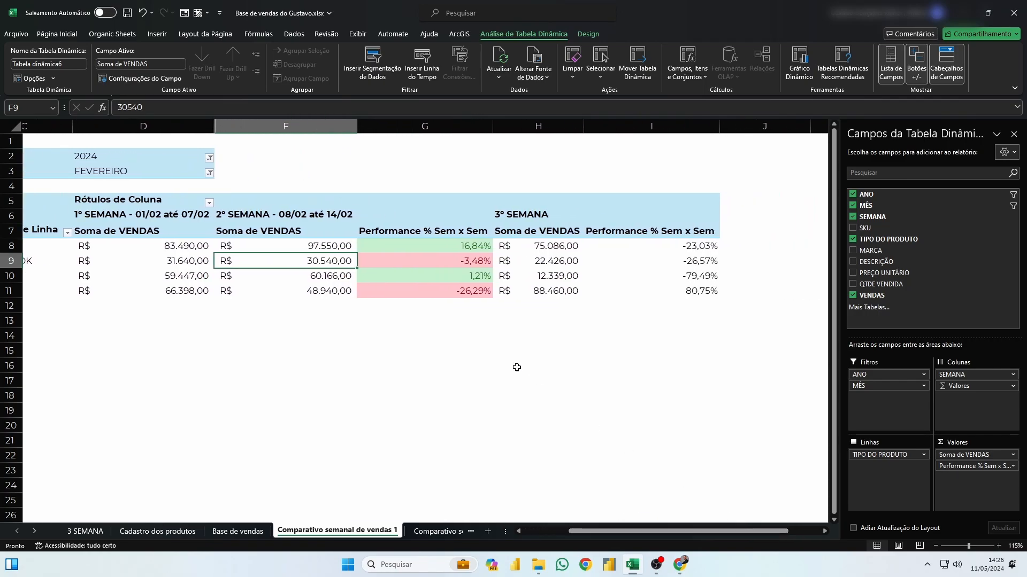
left_click(506, 216)
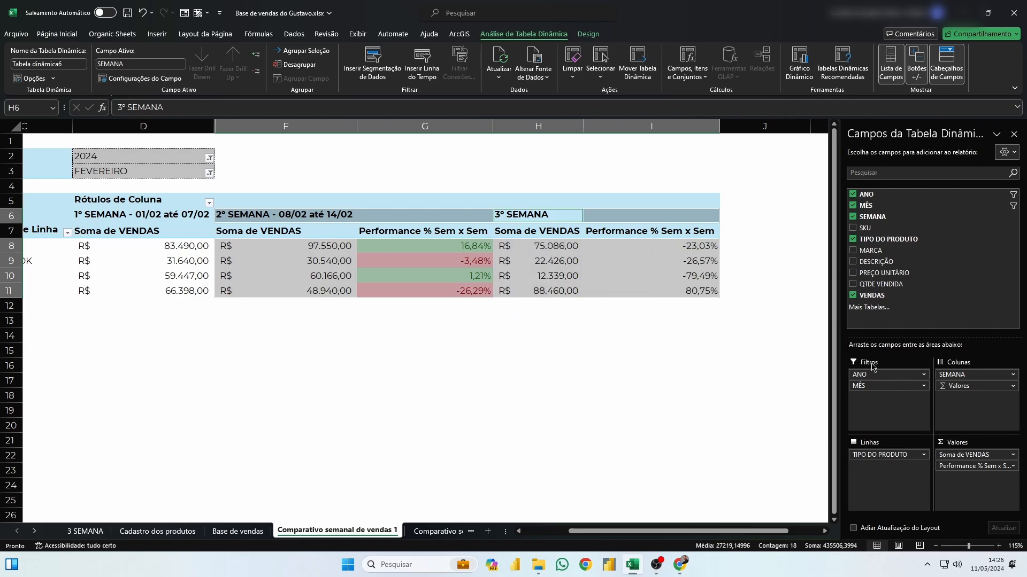
scroll(672, 453, "left", 3)
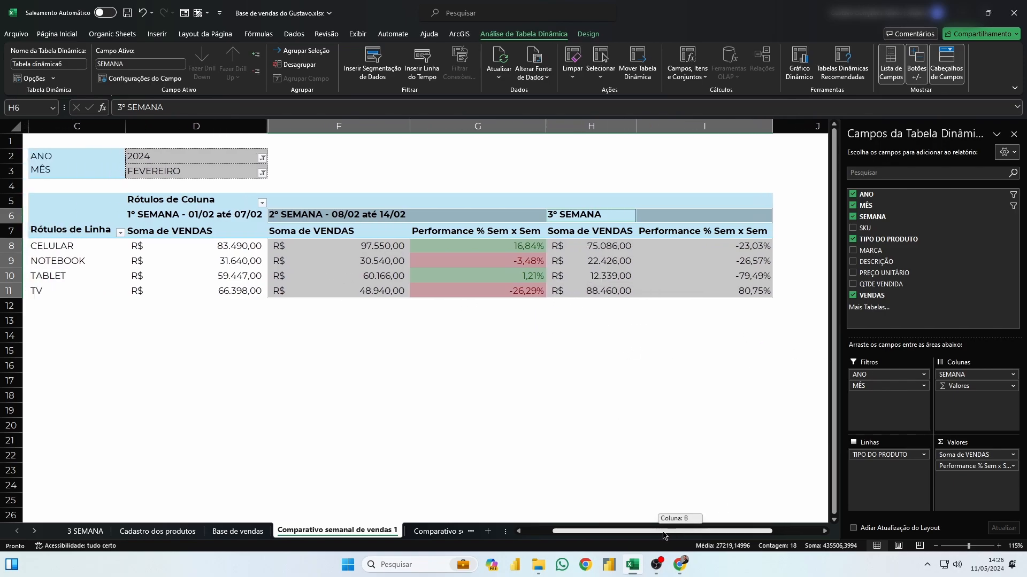
left_click(348, 204)
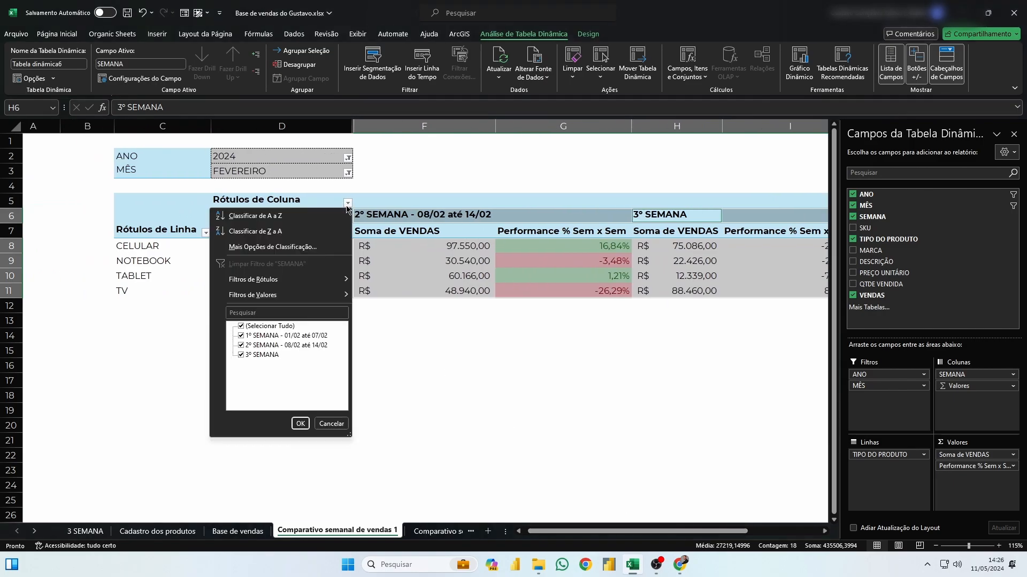
left_click(241, 336)
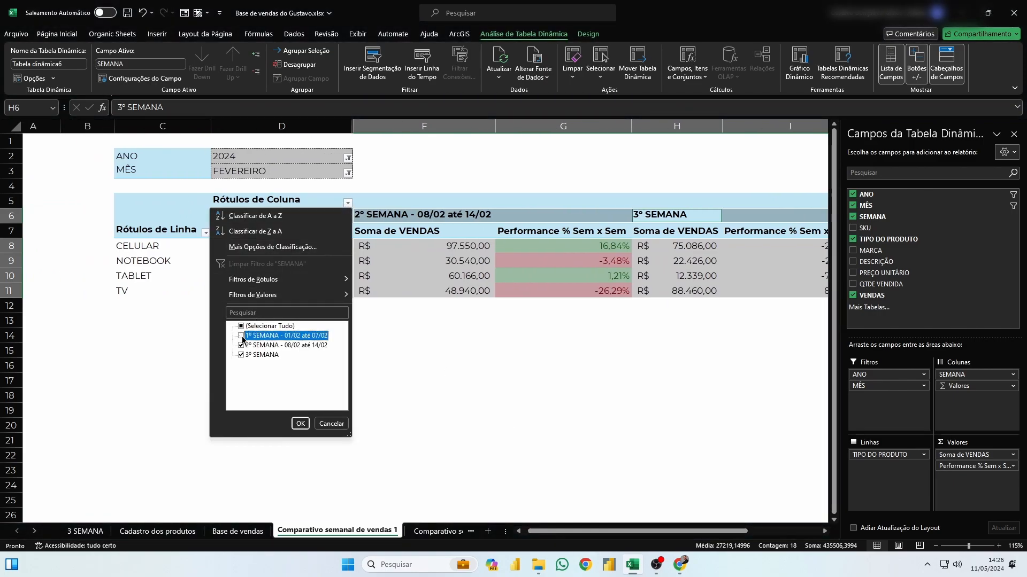
left_click(300, 423)
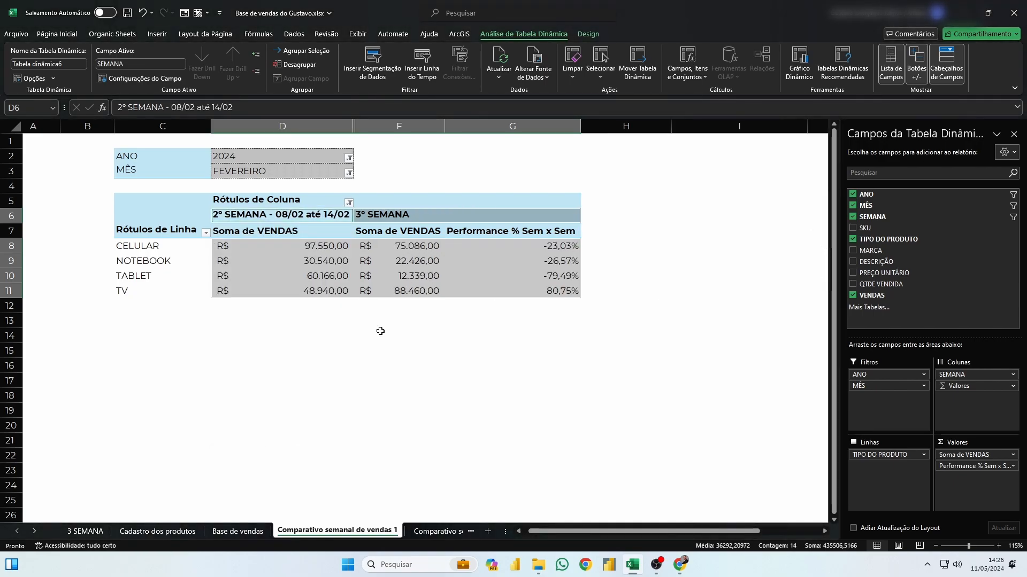
Include 1º SEMANA - 01/02 até 07/02 in the PivotTable's column label filter again.
left_click(410, 327)
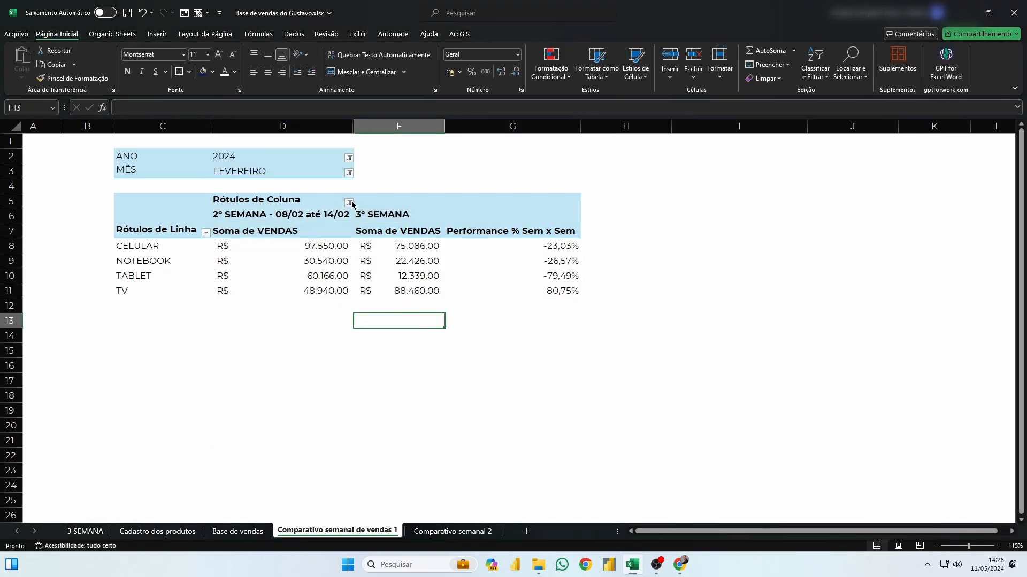
left_click(349, 202)
left_click(242, 336)
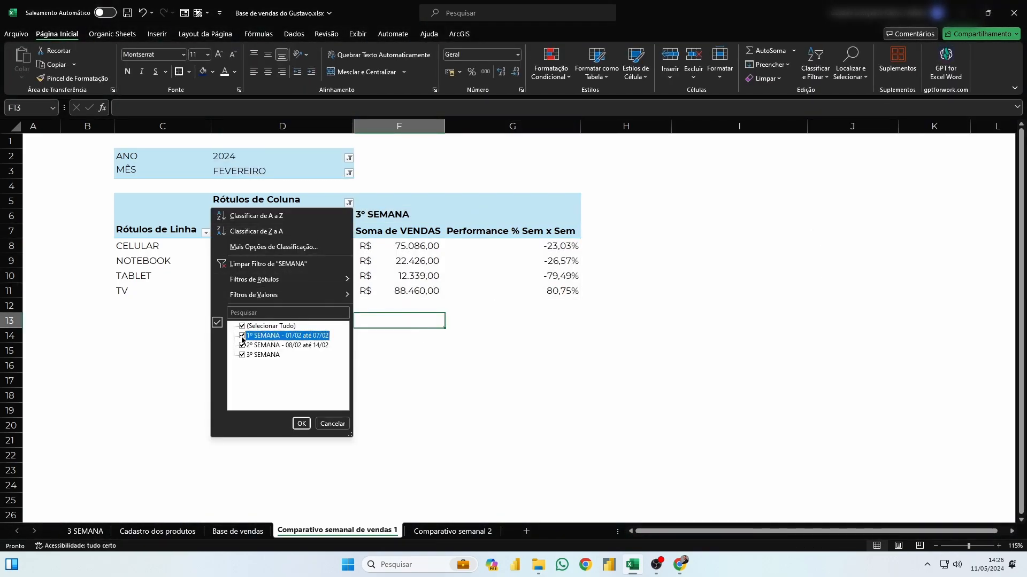
left_click(301, 424)
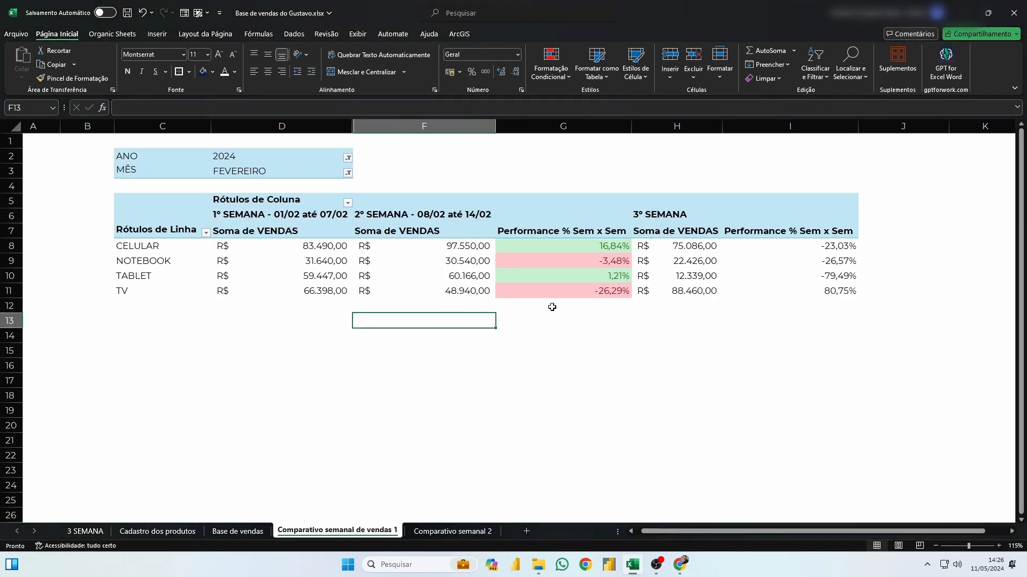
Check the three week headers and how the 3º SEMANA performance in I8:I11 compares its sales with those of 2º SEMANA.
left_click(272, 212)
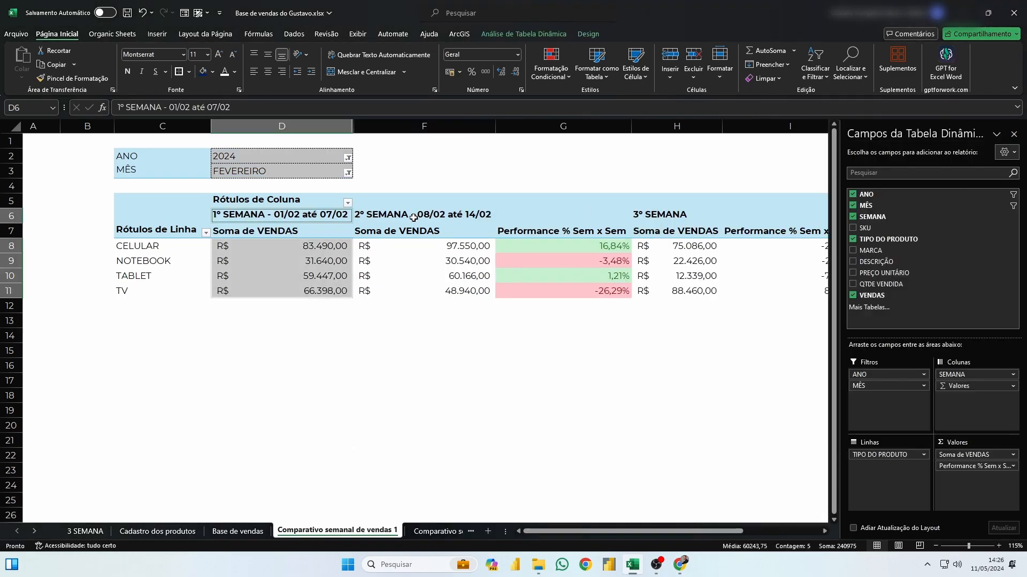
left_click(443, 216)
left_click(663, 214)
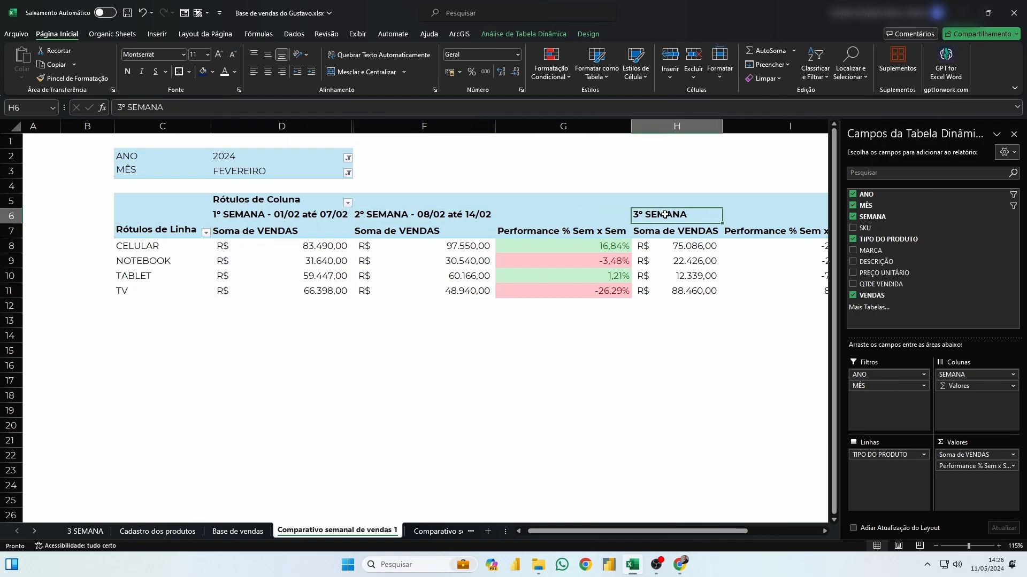
left_click_drag(611, 531, 669, 531)
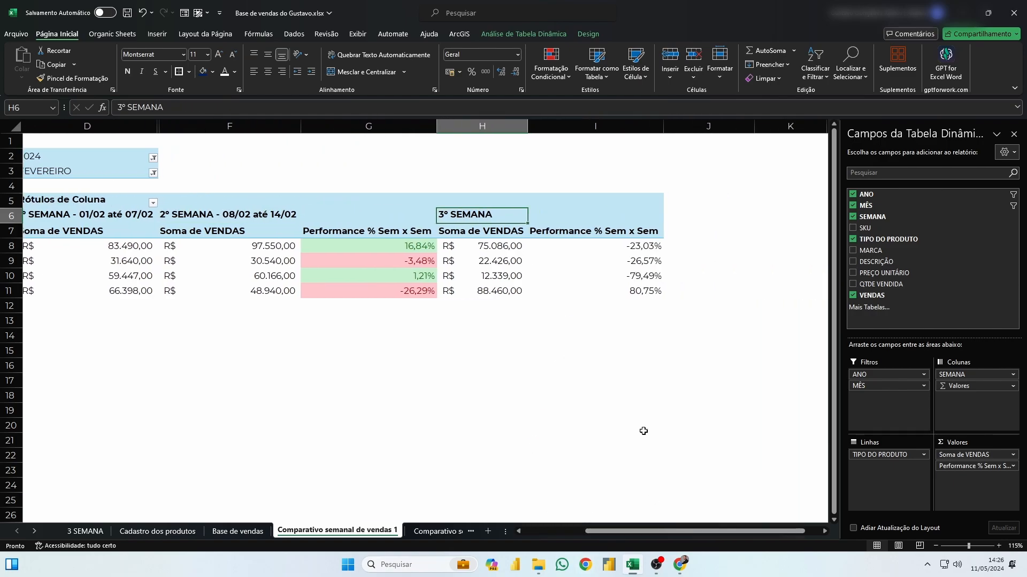
left_click_drag(634, 281, 634, 291)
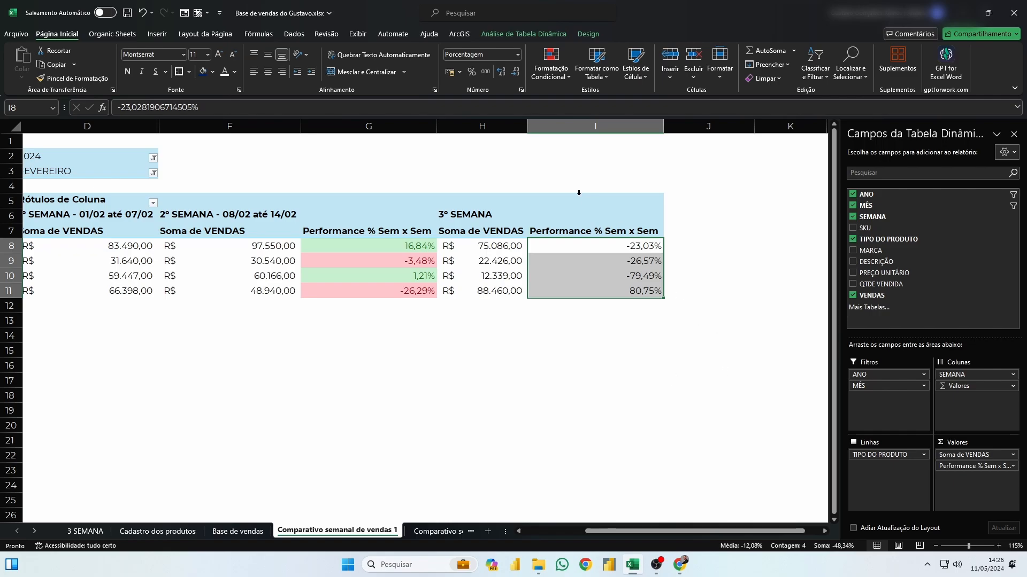
left_click(497, 249)
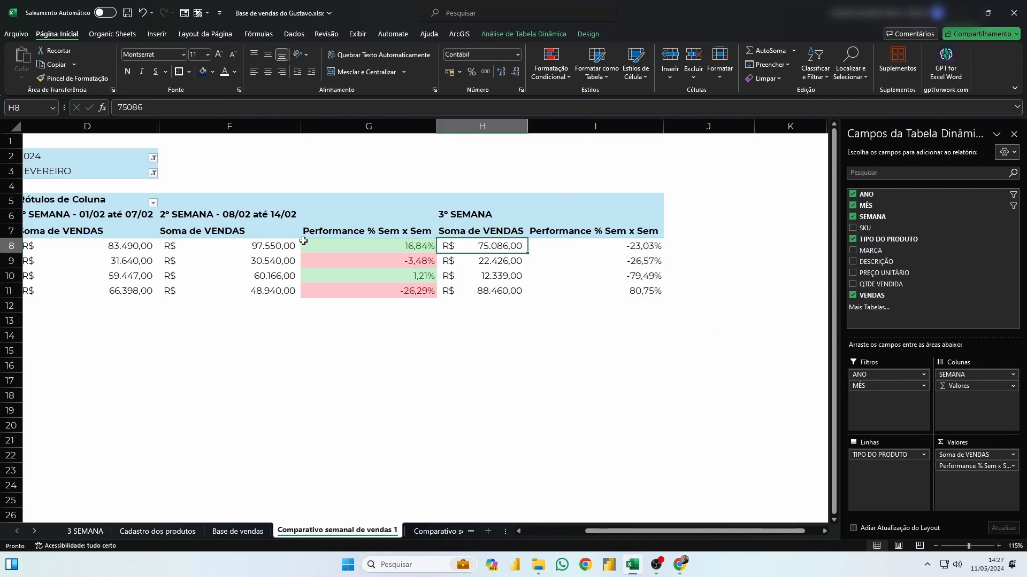
left_click(278, 243)
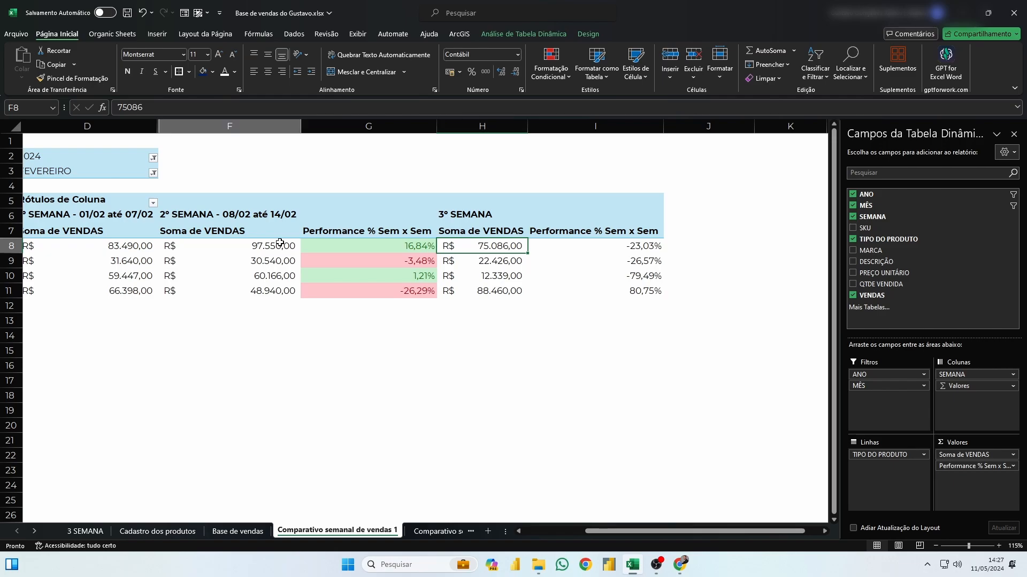
left_click(515, 254)
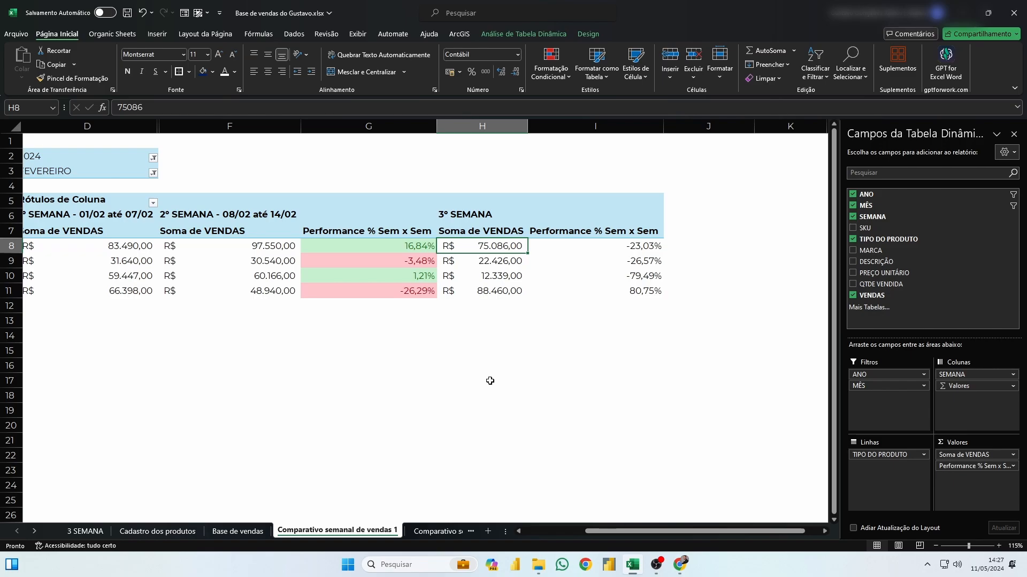
left_click(259, 249)
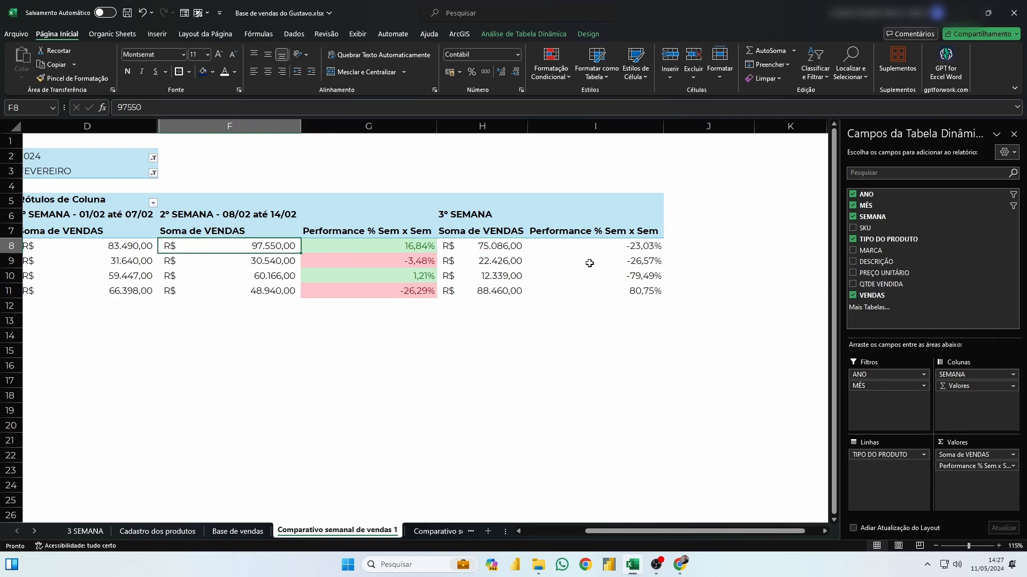
left_click(614, 249)
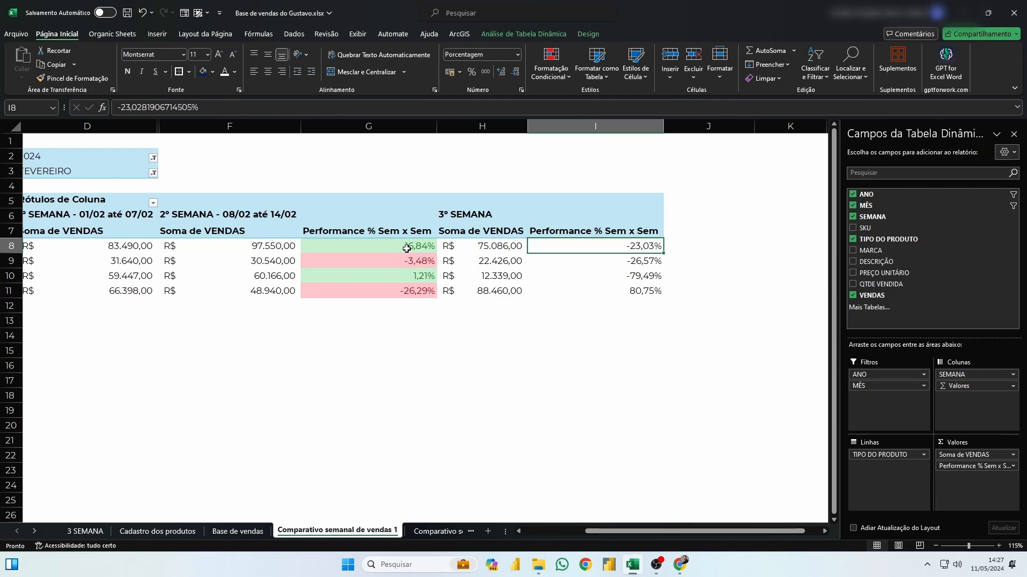
Copy the conditional formatting of G8:G11 to the 3º SEMANA performance cells I8:I11 with Format Painter.
mouse_move(402, 245)
left_click_drag(396, 241, 389, 284)
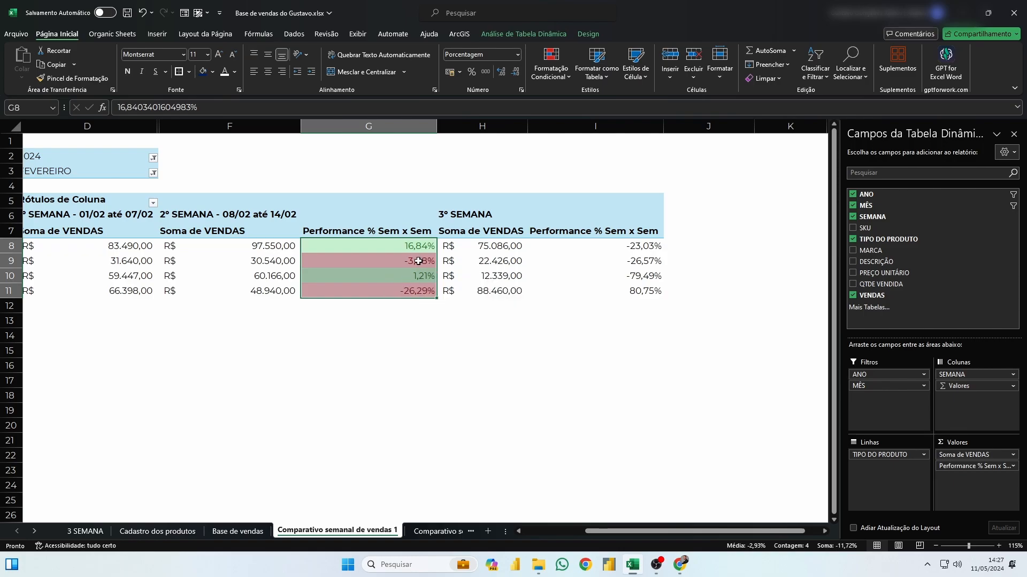
left_click(79, 80)
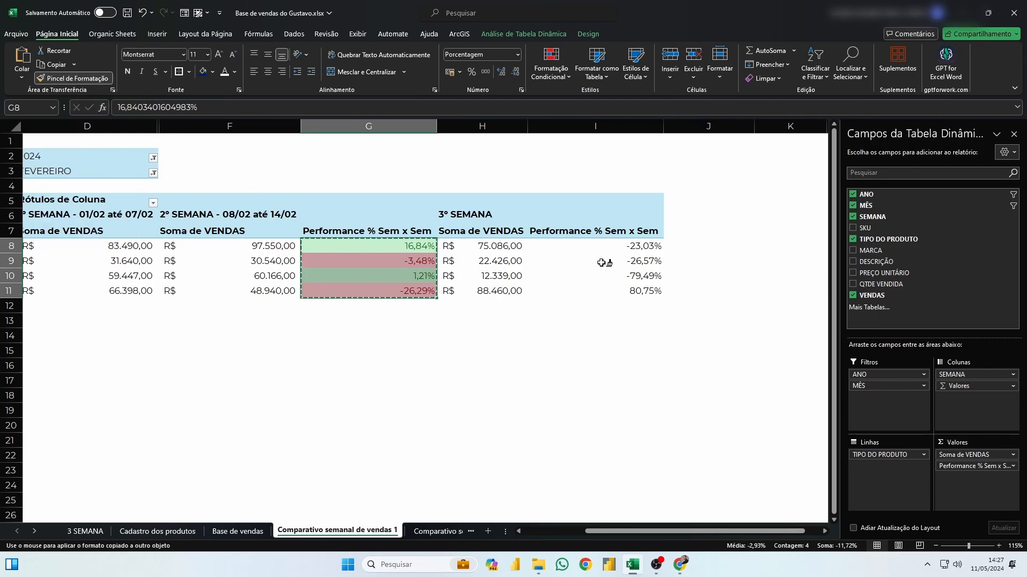
left_click_drag(612, 246, 614, 290)
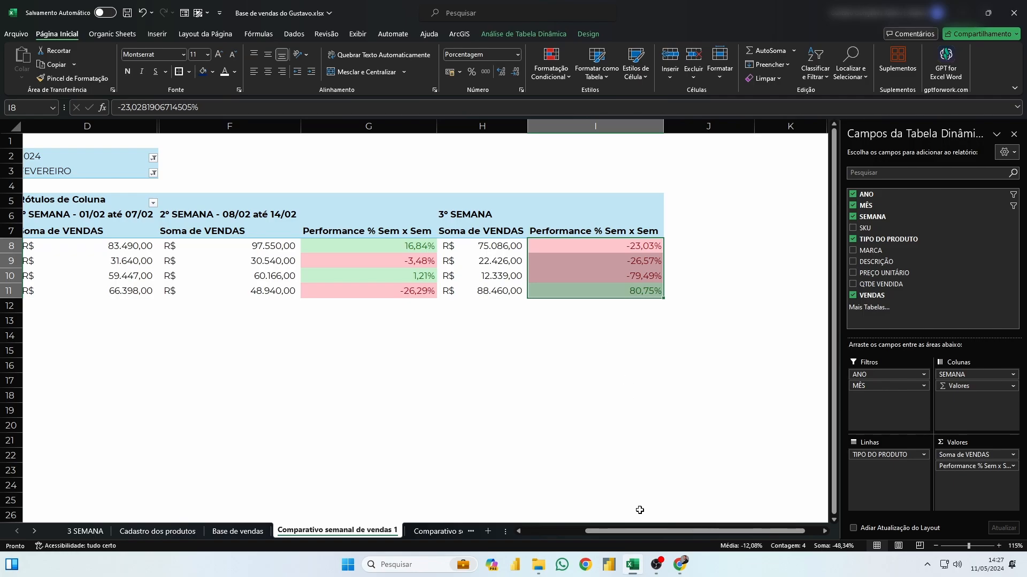
Filter the PivotTable's column labels to exclude 1º SEMANA - 01/02 até 07/02, keeping only 2º SEMANA and 3º SEMANA.
left_click_drag(621, 531, 559, 529)
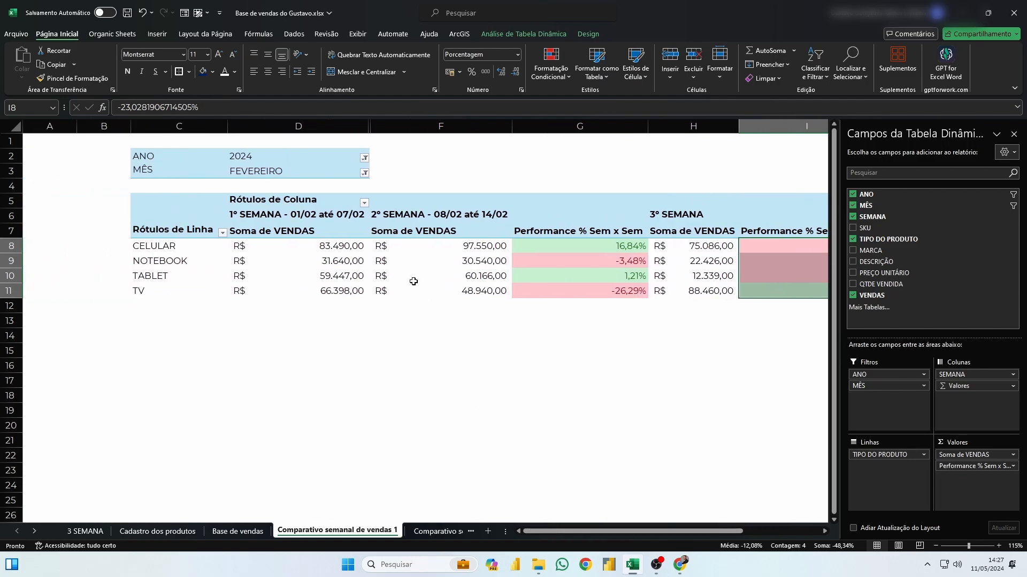
left_click(364, 203)
left_click(258, 336)
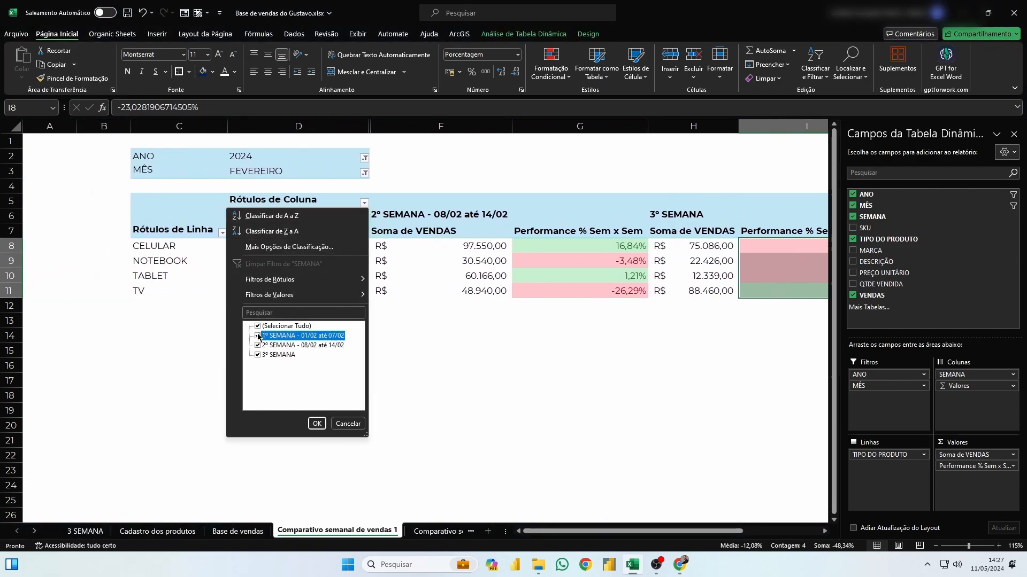
left_click(316, 424)
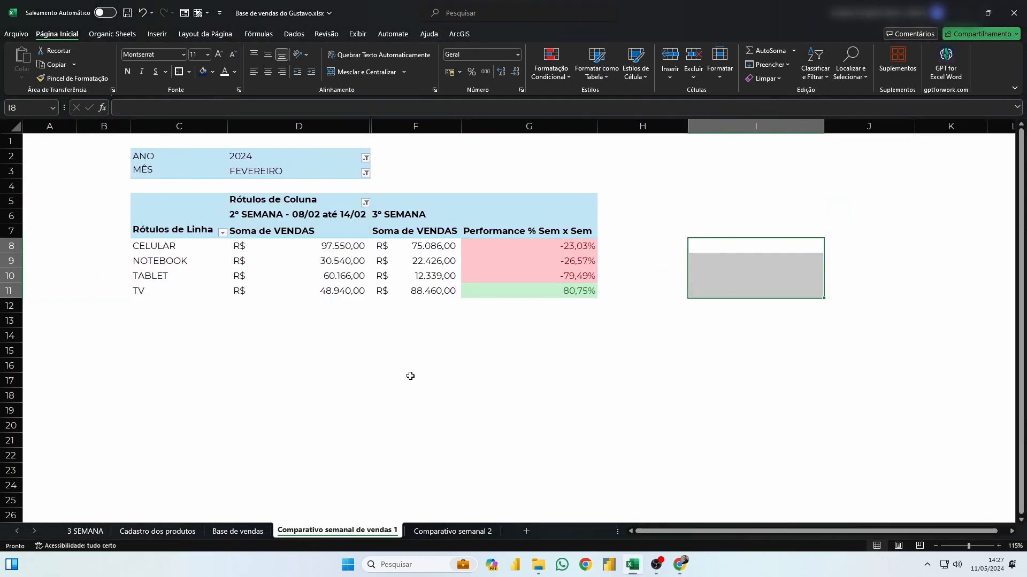
left_click(530, 364)
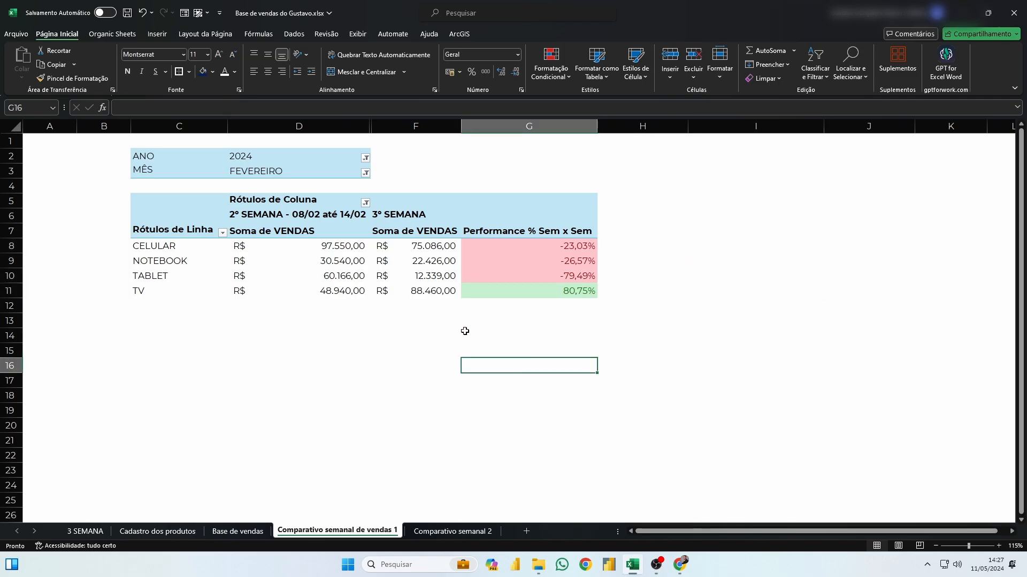
scroll(409, 231, "up", 1)
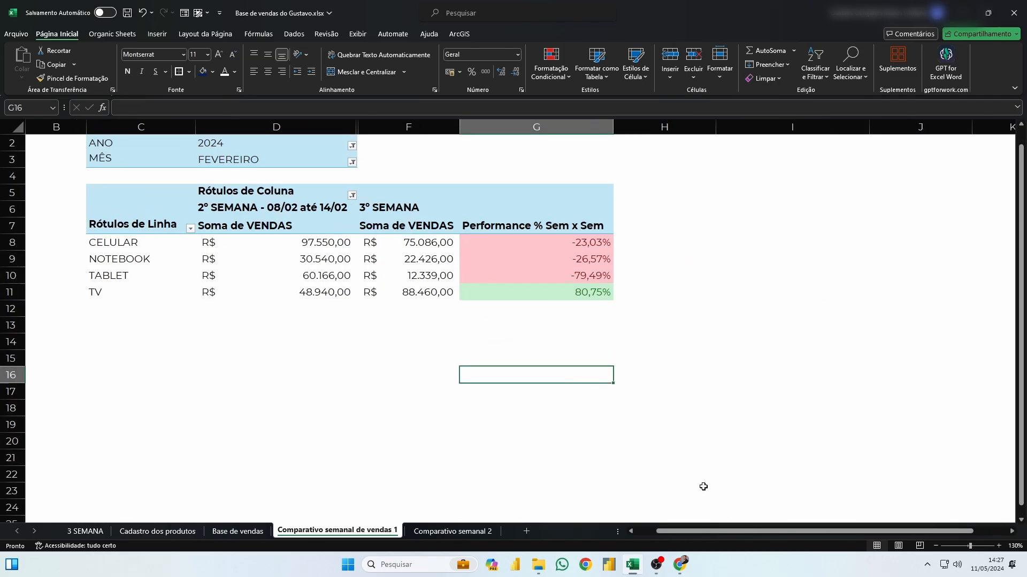
scroll(700, 531, "left", 1)
scroll(415, 358, "up", 1)
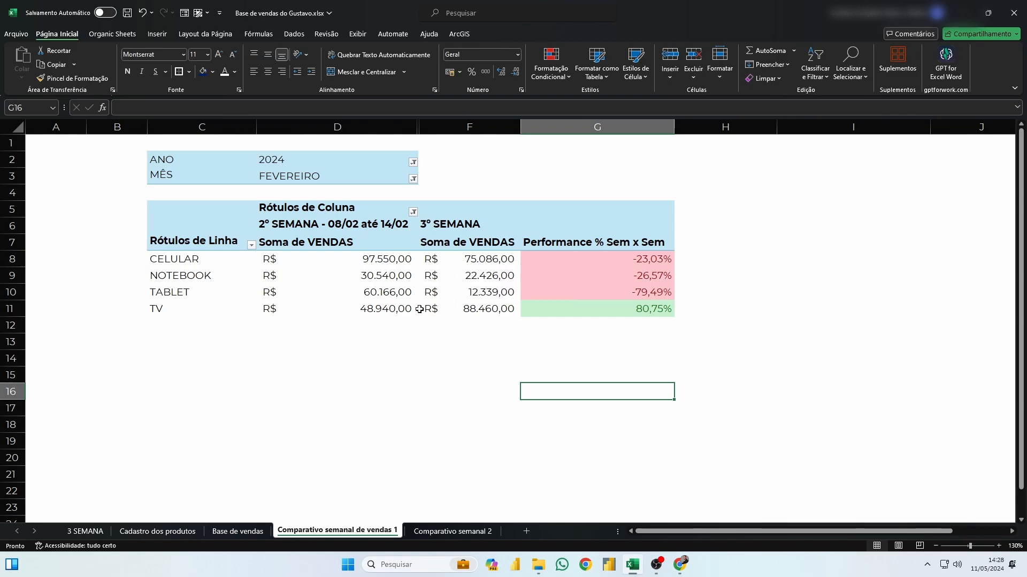
Try MARCA, SKU and DESCRIÇÃO in turn as the PivotTable's row field, and restore TIPO DO PRODUTO.
left_click(433, 295)
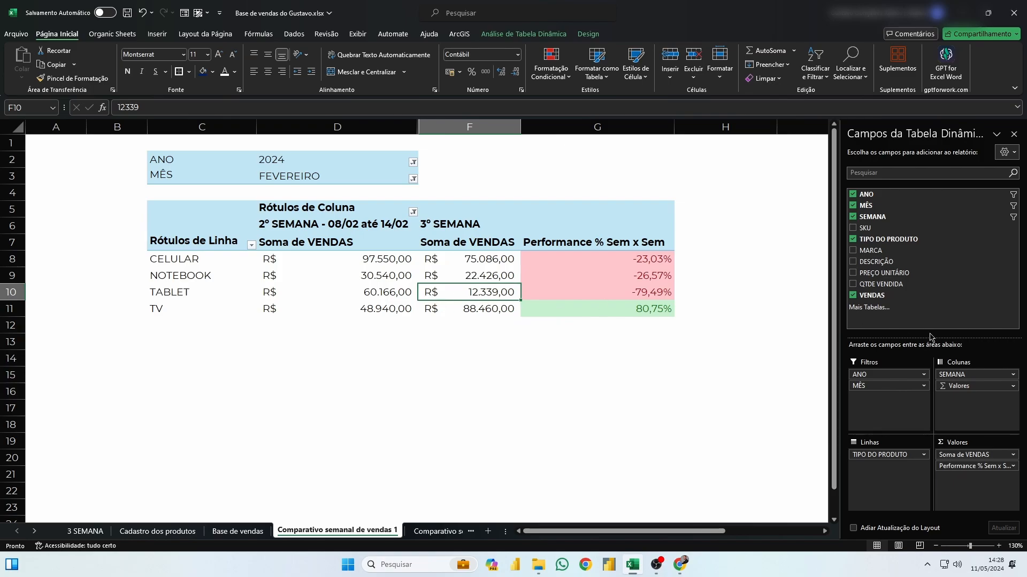
left_click(853, 240)
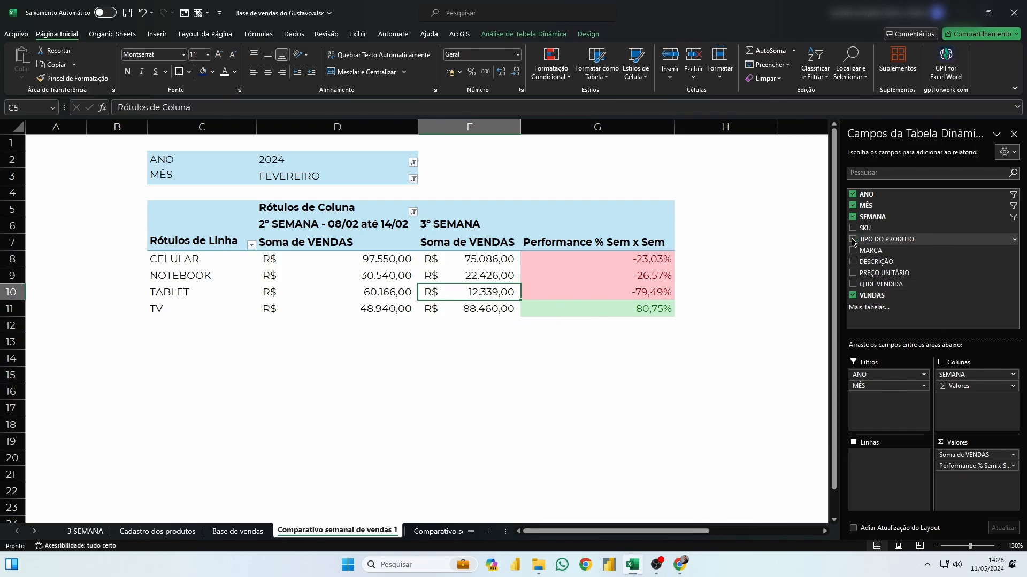
left_click(854, 251)
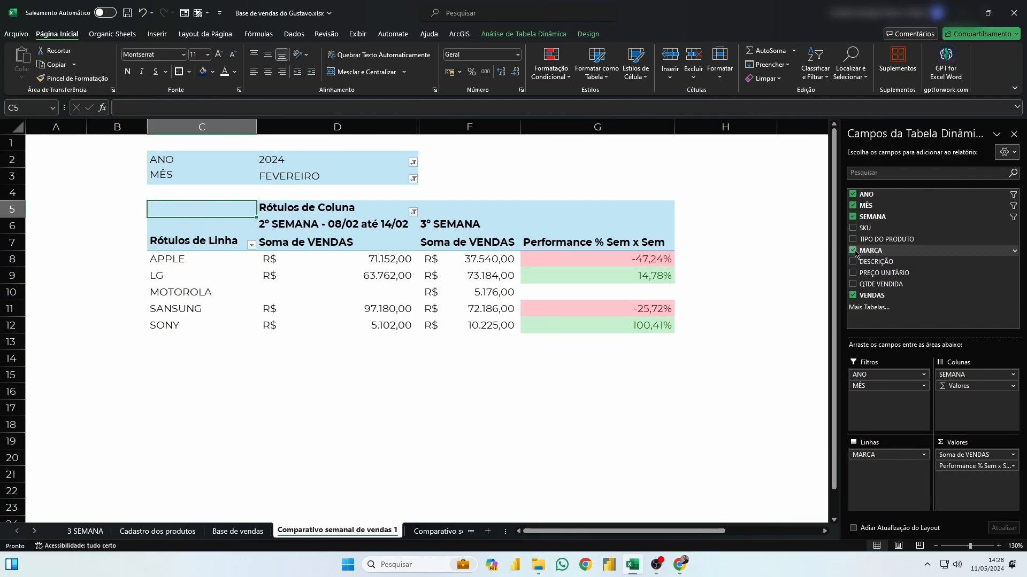
left_click(854, 251)
left_click(853, 229)
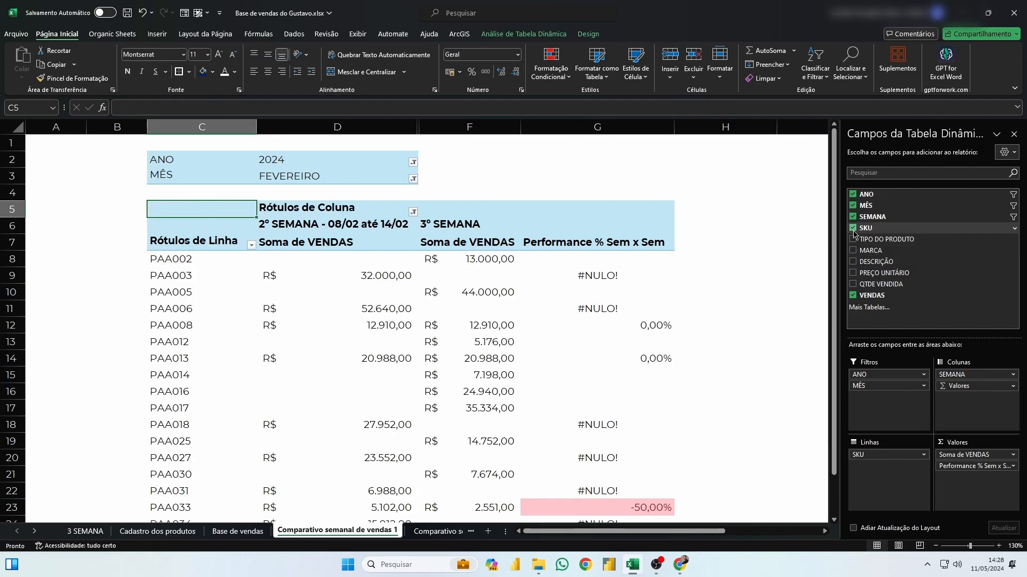
left_click(852, 229)
left_click(853, 262)
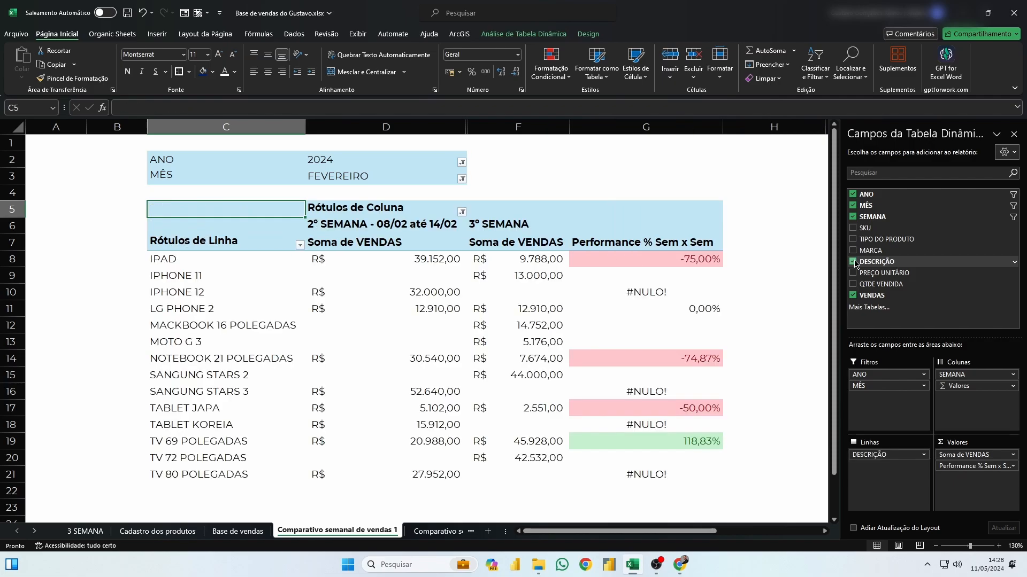
left_click(854, 262)
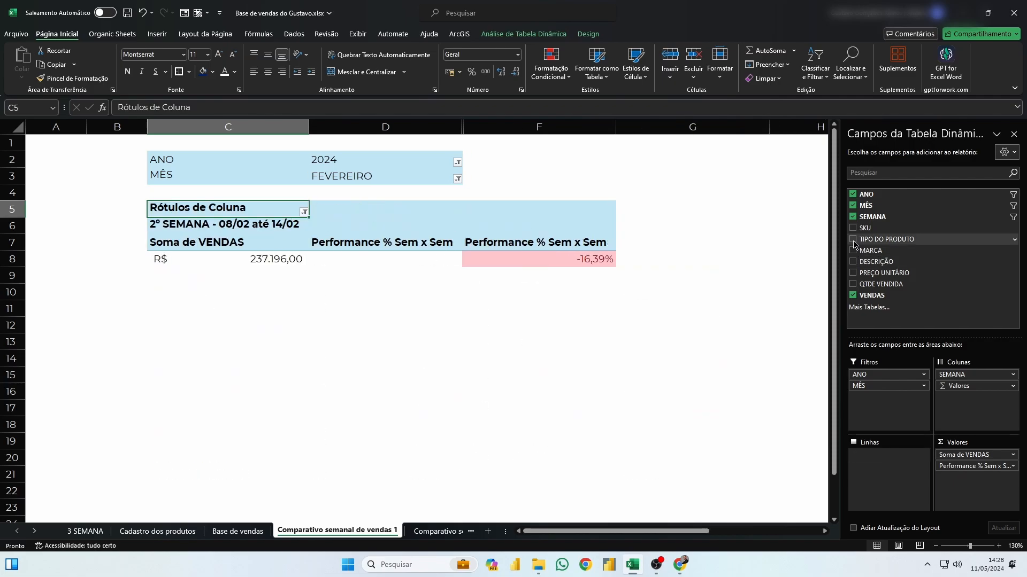
left_click(853, 240)
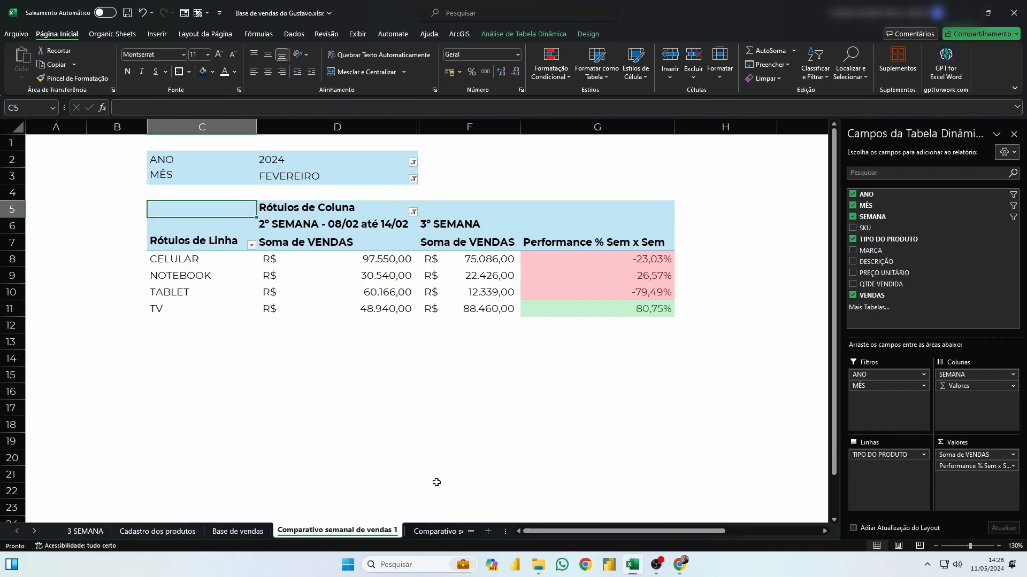
Copy the whole PivotTable C2:G11, including its ANO and MÊS filters, to cell B7 of the Comparativo semanal 2 sheet.
left_click(440, 530)
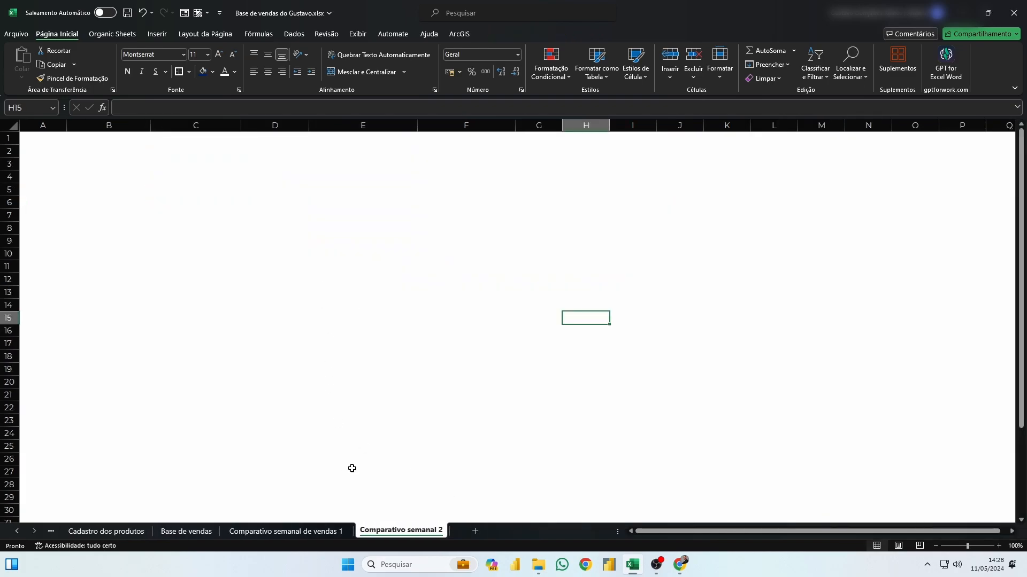
left_click(333, 532)
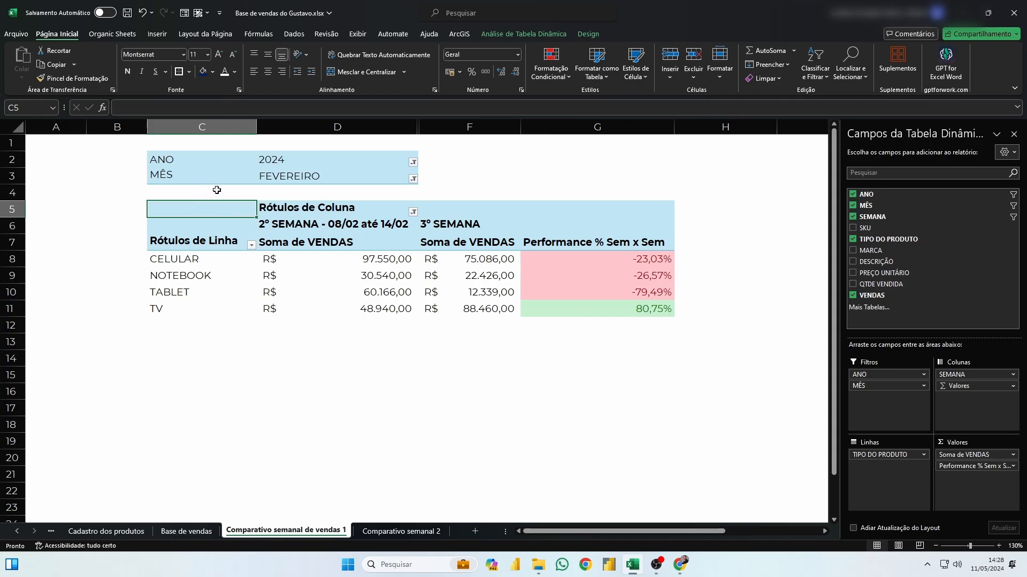
left_click_drag(199, 157, 630, 318)
key("ctrl+c")
left_click(401, 531)
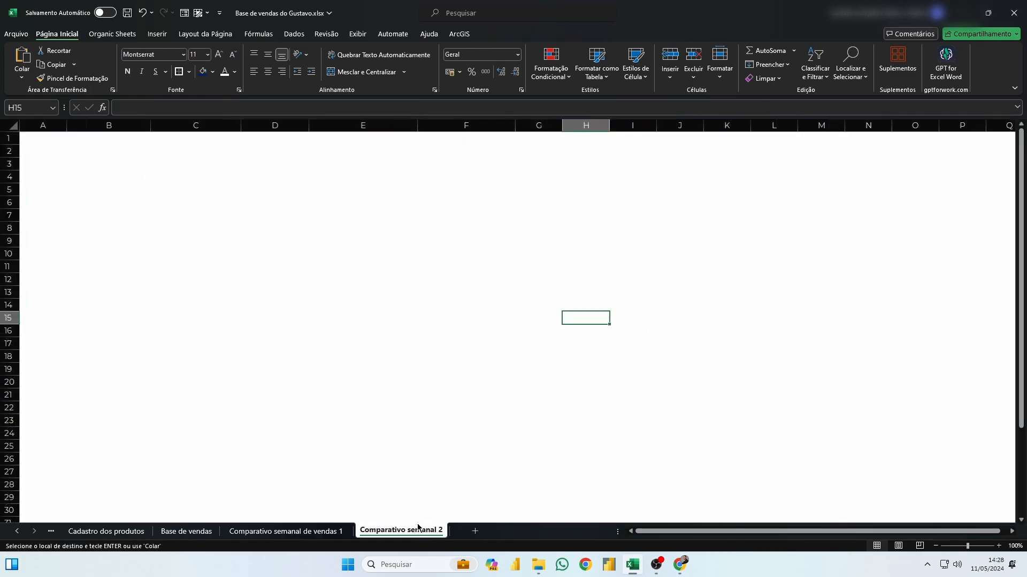
left_click(118, 212)
key("ctrl+v")
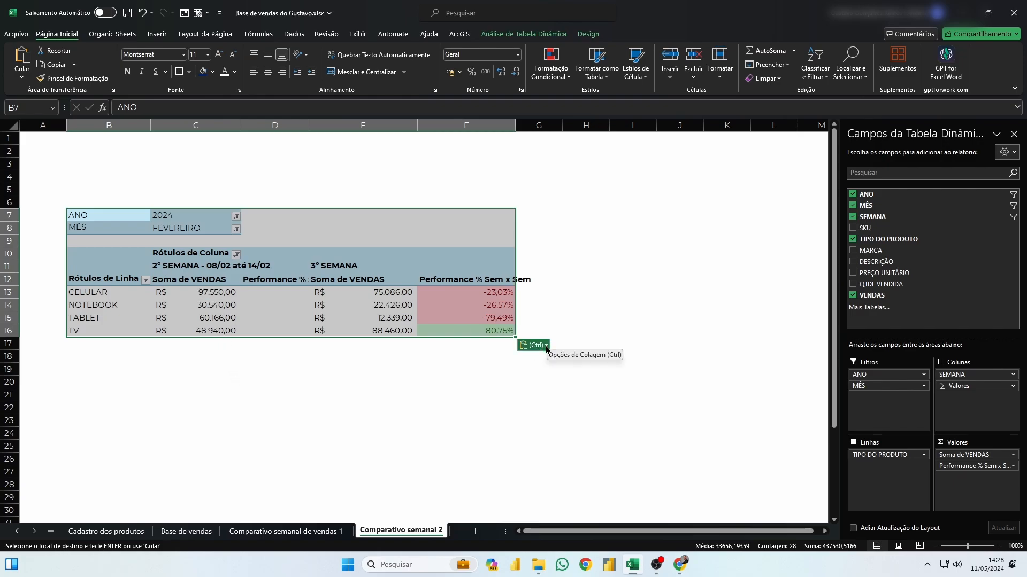
Change the pasted PivotTable on Comparativo semanal 2 to plain values only.
left_click(546, 346)
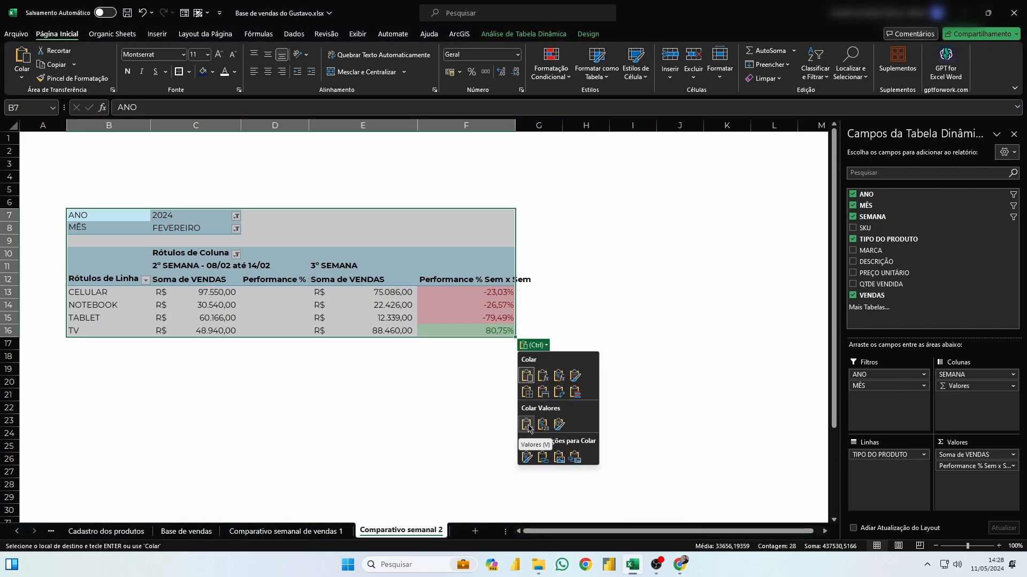
left_click(528, 426)
left_click(469, 405)
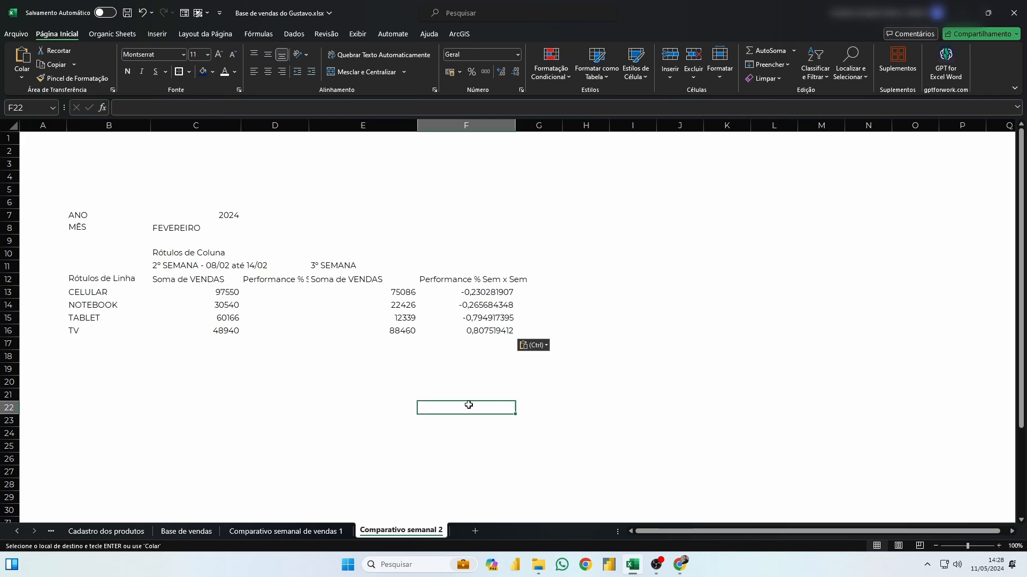
Format the ANO and MÊS cells B7:C8 with dark blue fill and white, bold, centred text.
left_click_drag(78, 216, 178, 229)
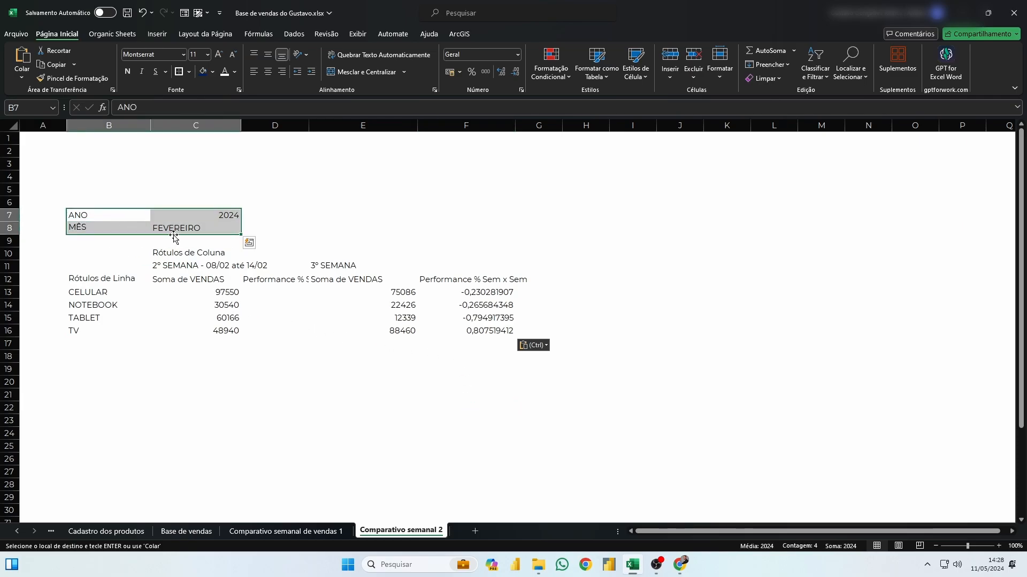
left_click(203, 71)
left_click(224, 71)
left_click(128, 72)
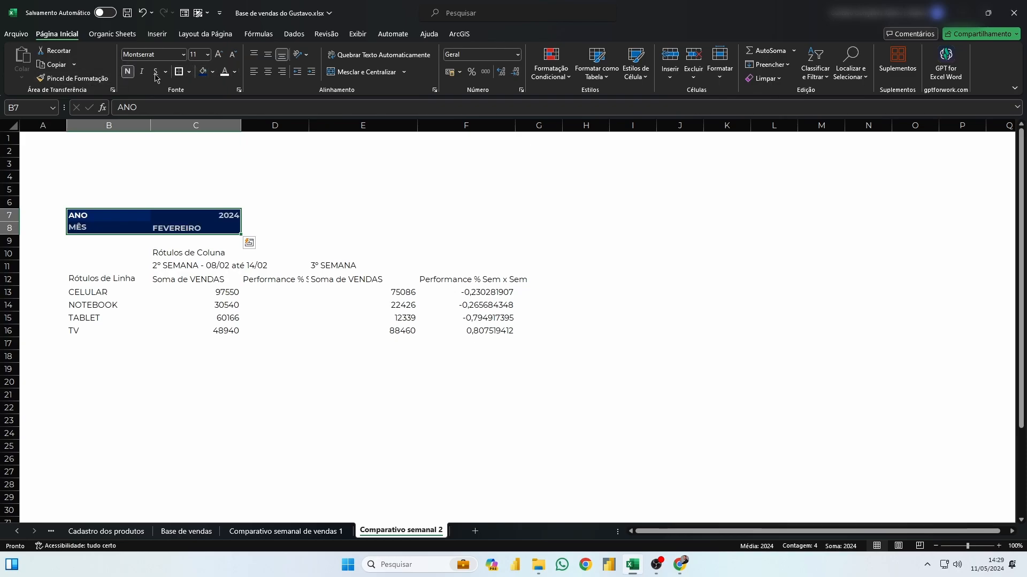
left_click(267, 71)
Give the header cells C10:F11 and B12:F12 a dark blue fill and white text, with B12:F12 in bold.
left_click_drag(182, 253, 510, 267)
left_click(204, 72)
left_click(224, 71)
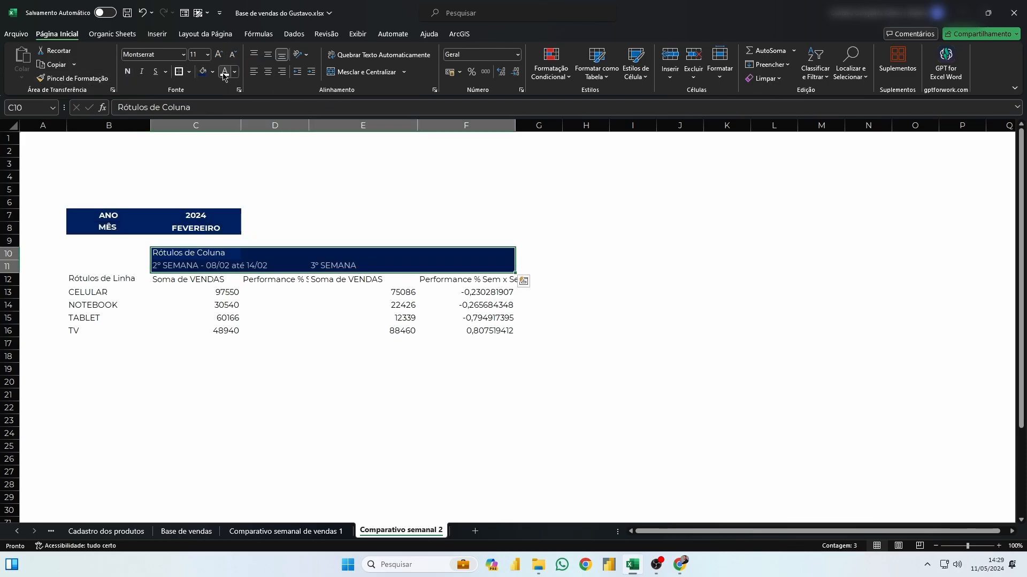
left_click_drag(98, 279, 471, 278)
left_click(203, 71)
left_click(224, 71)
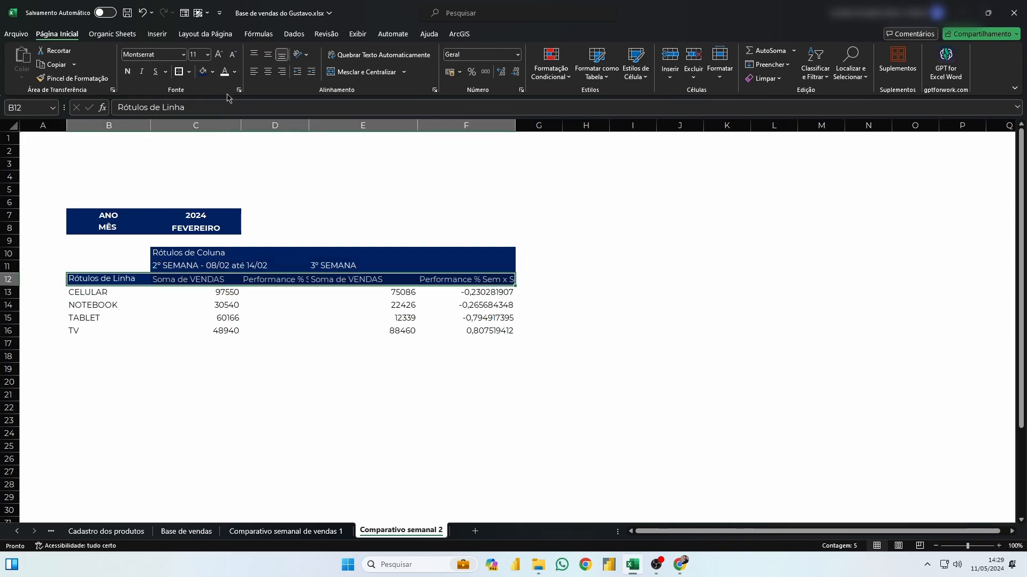
left_click(127, 71)
Format the product type labels B13:B16 with dark blue fill and white bold text.
left_click_drag(108, 292, 105, 329)
left_click(104, 327)
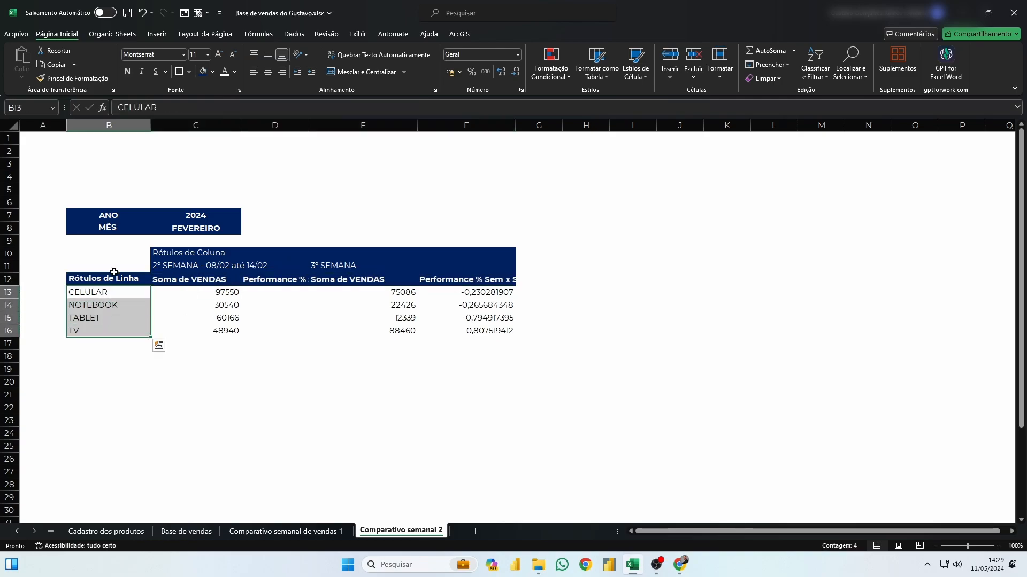
left_click(204, 71)
left_click(224, 71)
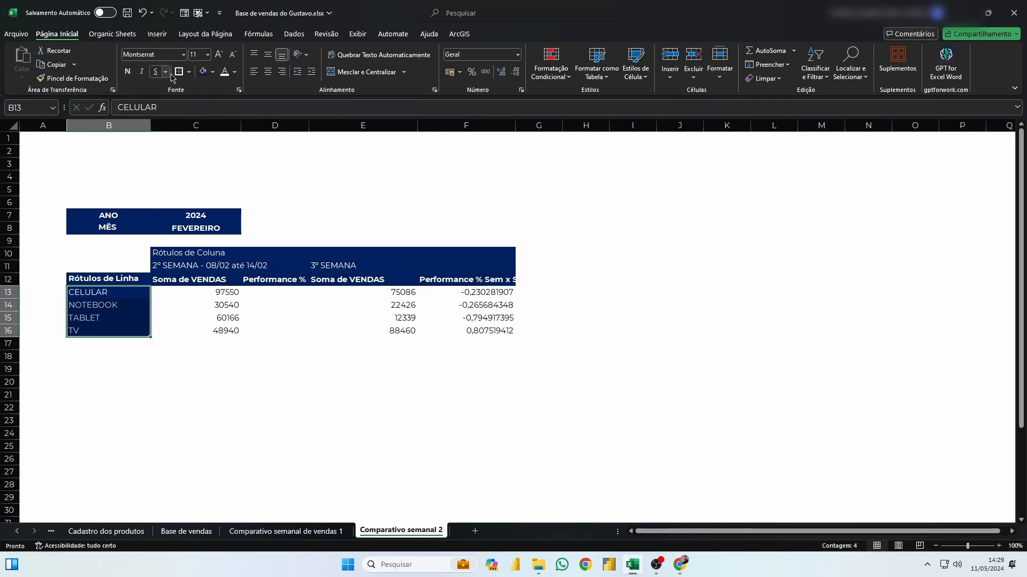
left_click(127, 71)
Apply the R$ accounting format to the sales values in C13:E16 and the percentage format to F13:F16.
left_click_drag(206, 292, 365, 330)
left_click(449, 71)
left_click_drag(475, 293, 476, 331)
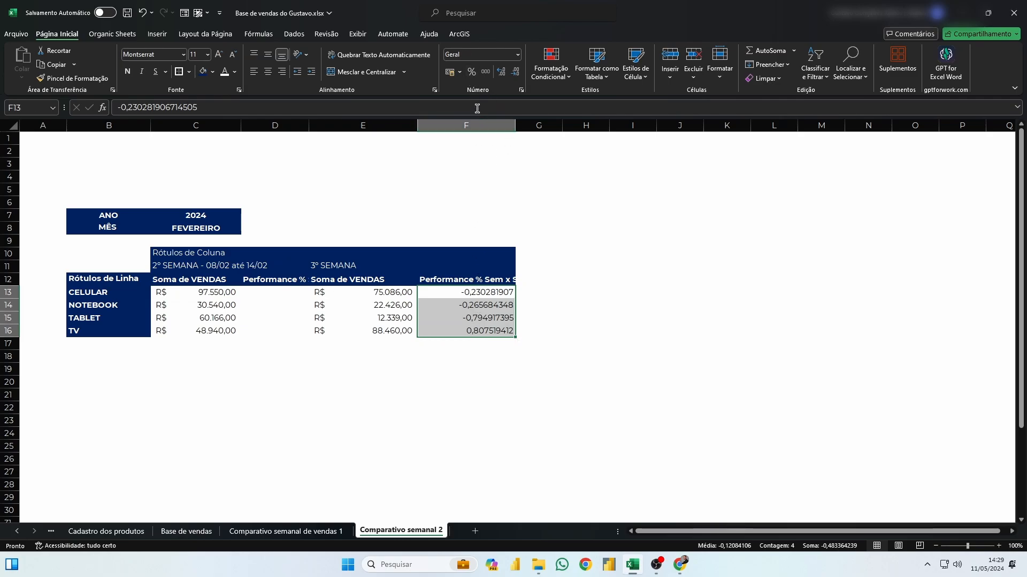
left_click(471, 75)
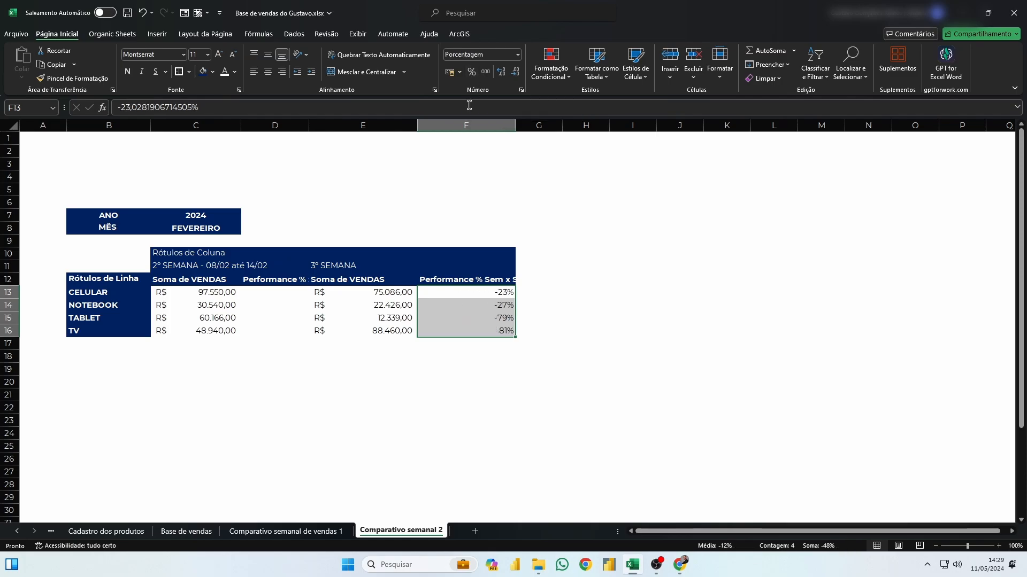
Add a conditional formatting rule to F13:F16 that gives values greater than 0% green fill with dark green text.
left_click(554, 81)
mouse_move(579, 103)
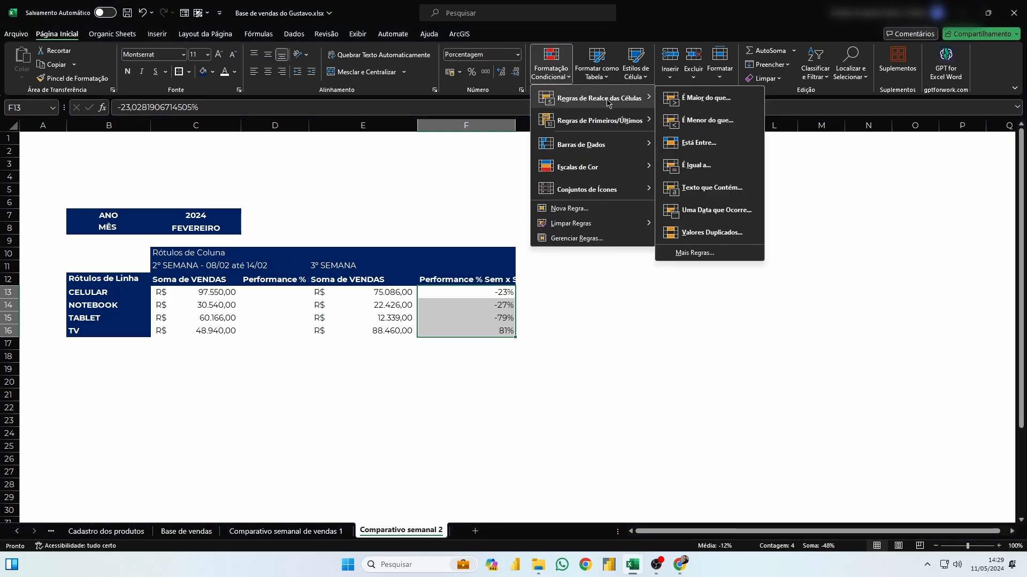
left_click(677, 101)
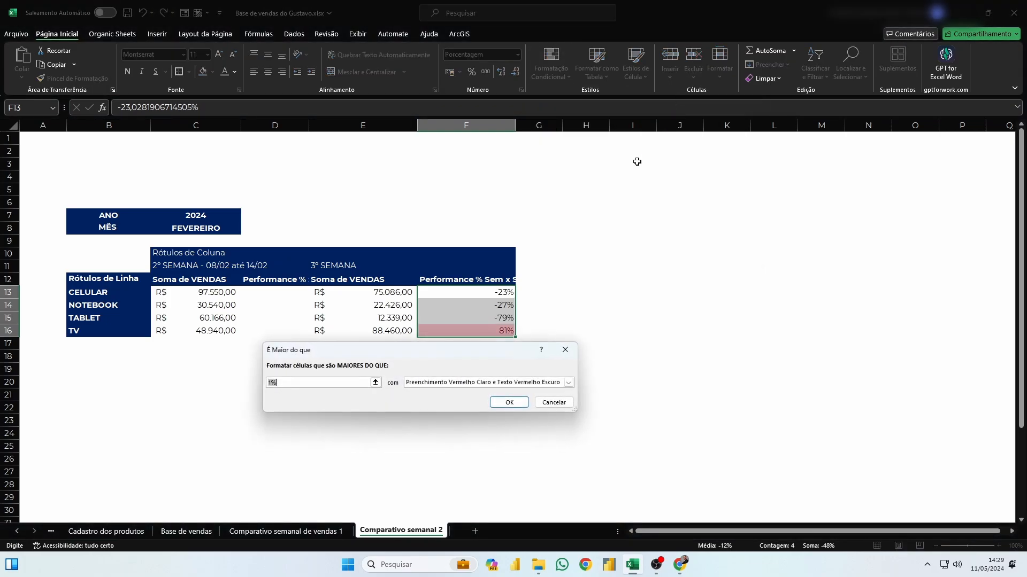
type("0")
left_click(504, 384)
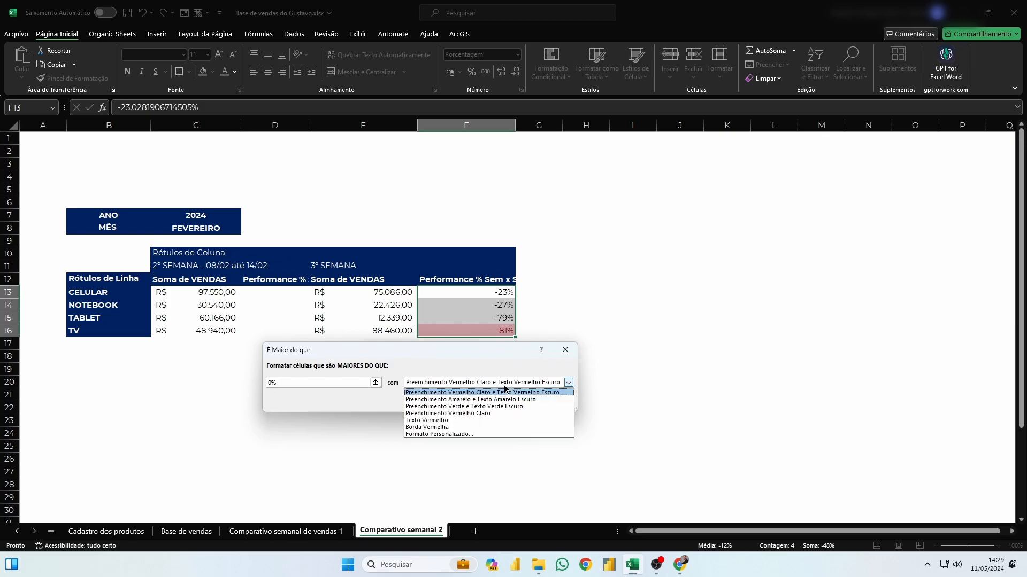
left_click(511, 407)
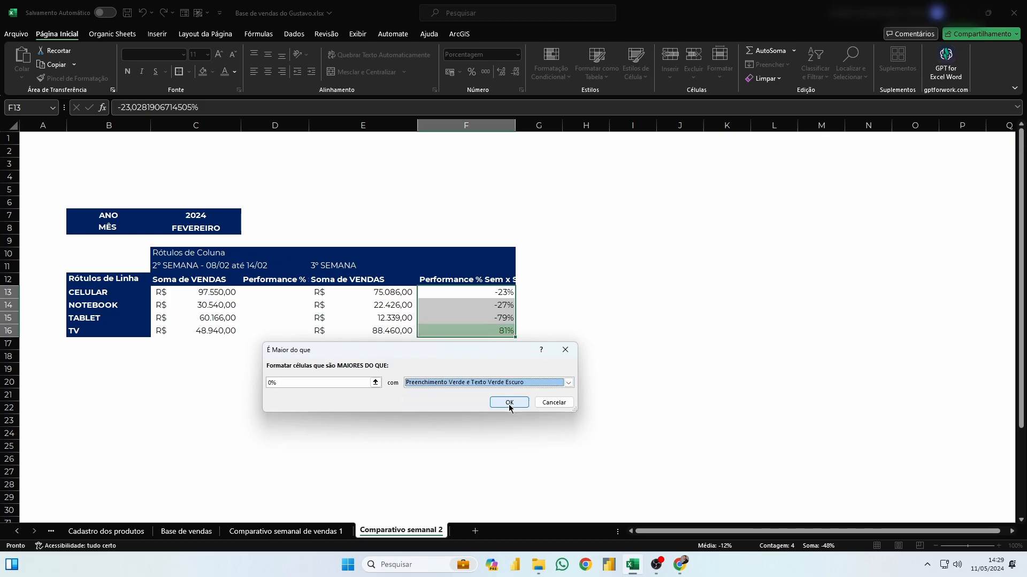
left_click(509, 402)
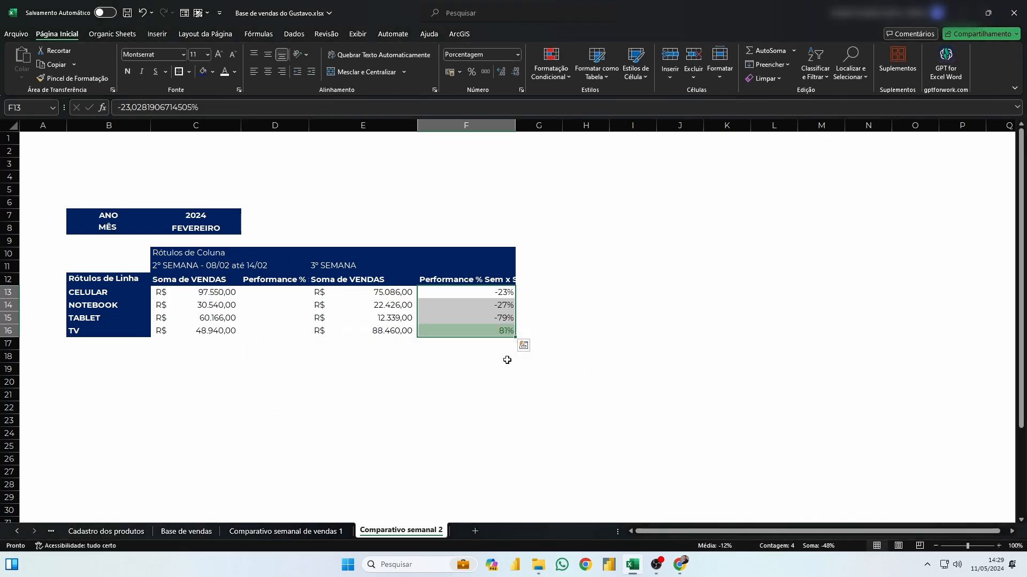
Add a conditional formatting rule to F13:F16 that gives values less than 0% light red fill with dark red text.
left_click(559, 78)
mouse_move(624, 104)
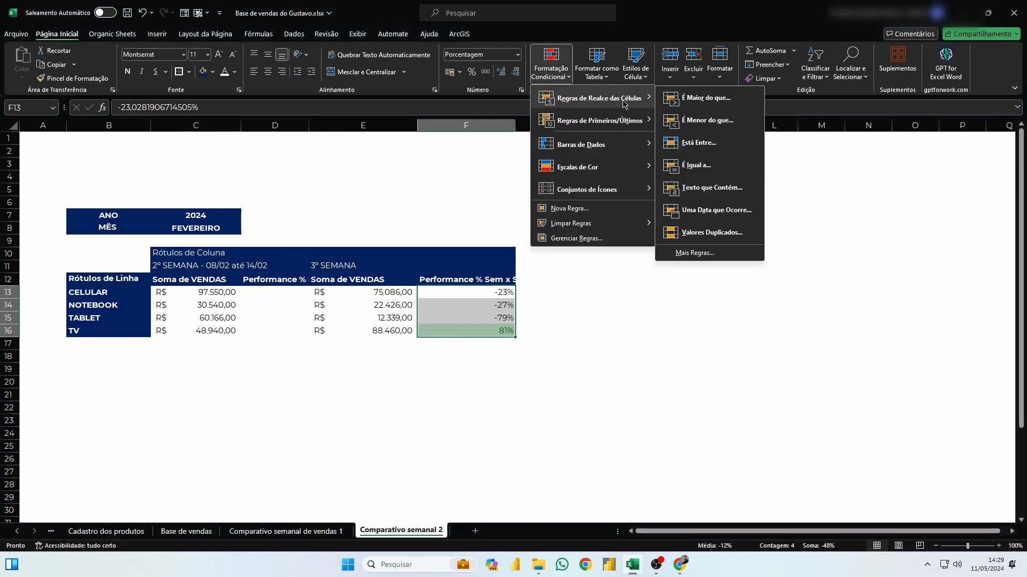
left_click(730, 131)
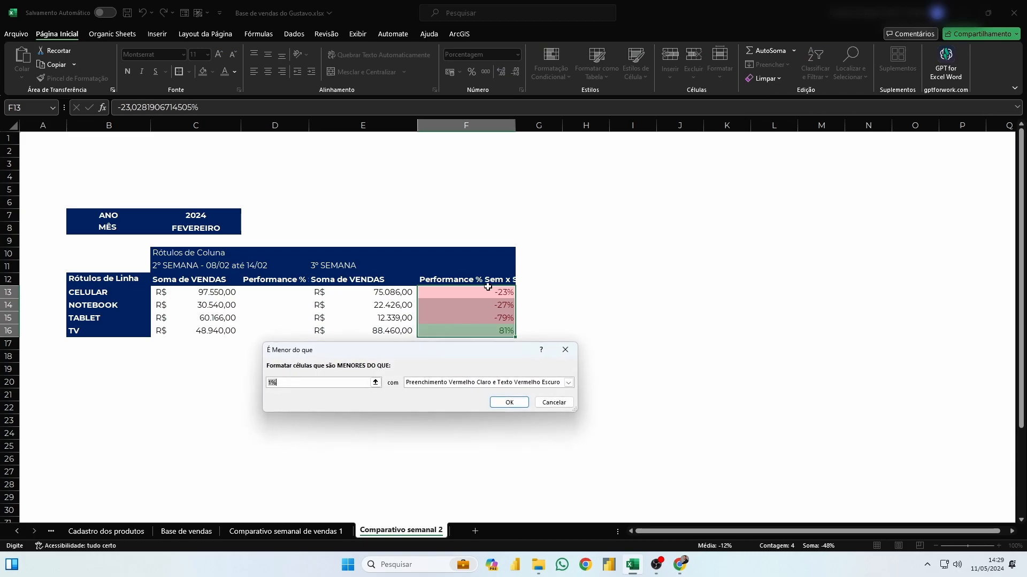
type("0")
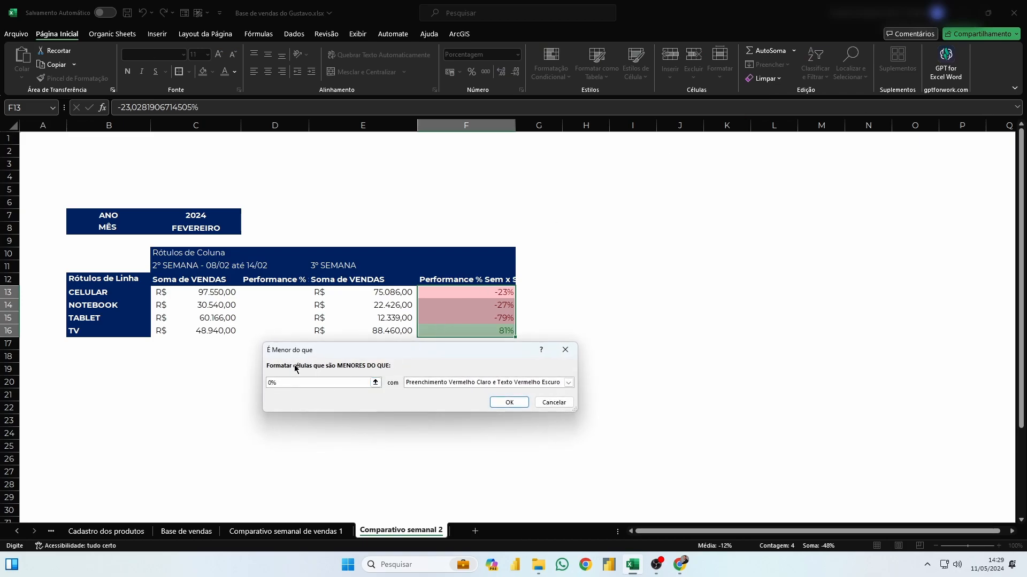
left_click(481, 383)
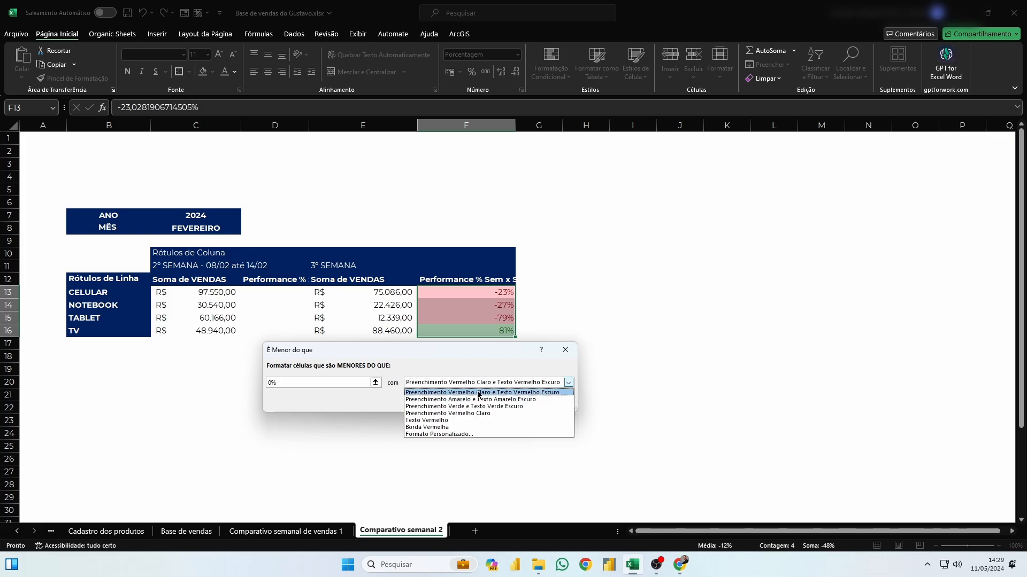
left_click(507, 396)
left_click(508, 401)
left_click(381, 377)
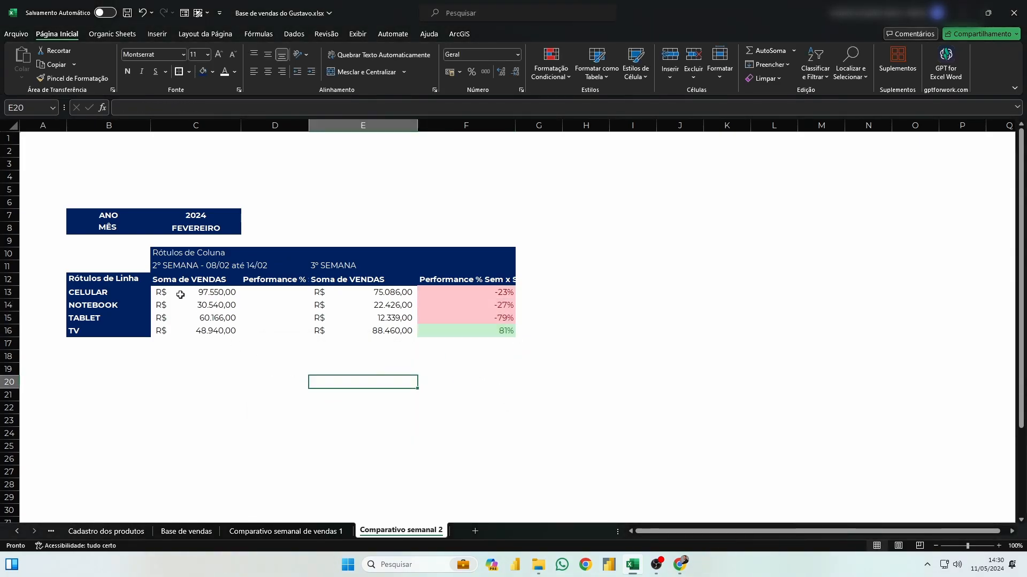
Auto-fit column F to the width of its Performance % Sem x Sem header.
left_click(127, 257)
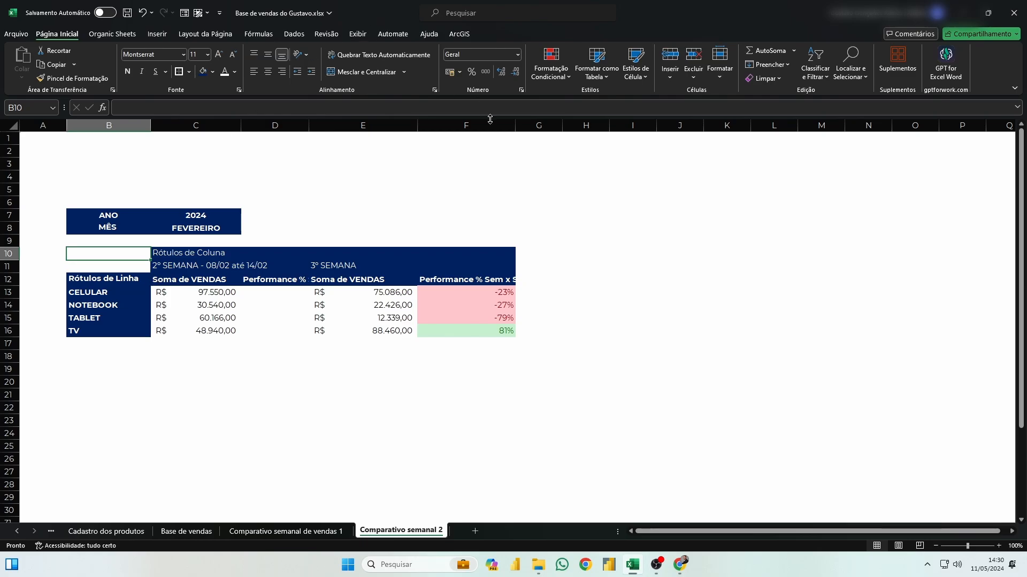
left_click(465, 125)
double_click(515, 125)
left_click(666, 278)
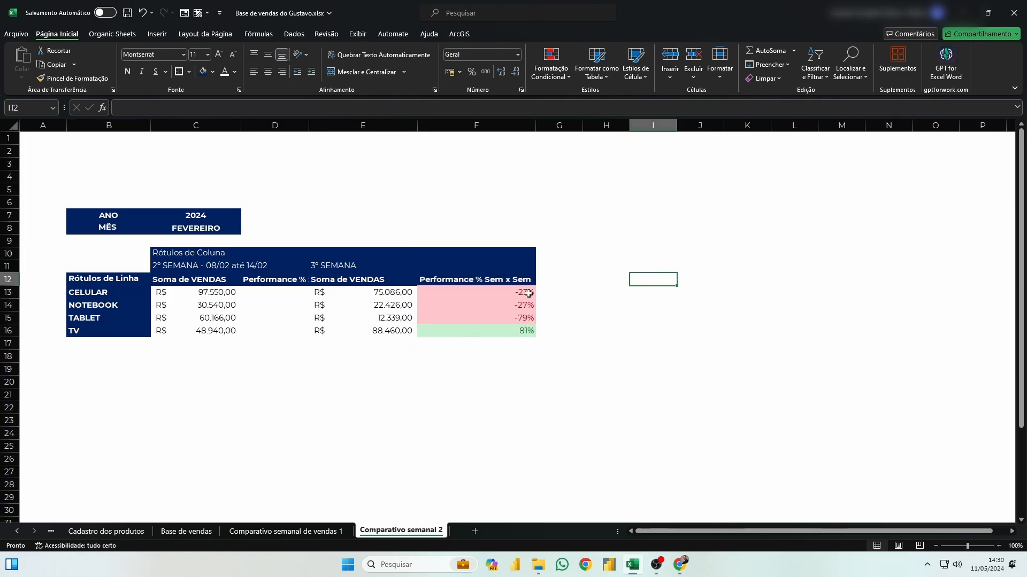
Set the TABLET sales value for the second week in C15 to 0.
left_click(402, 317)
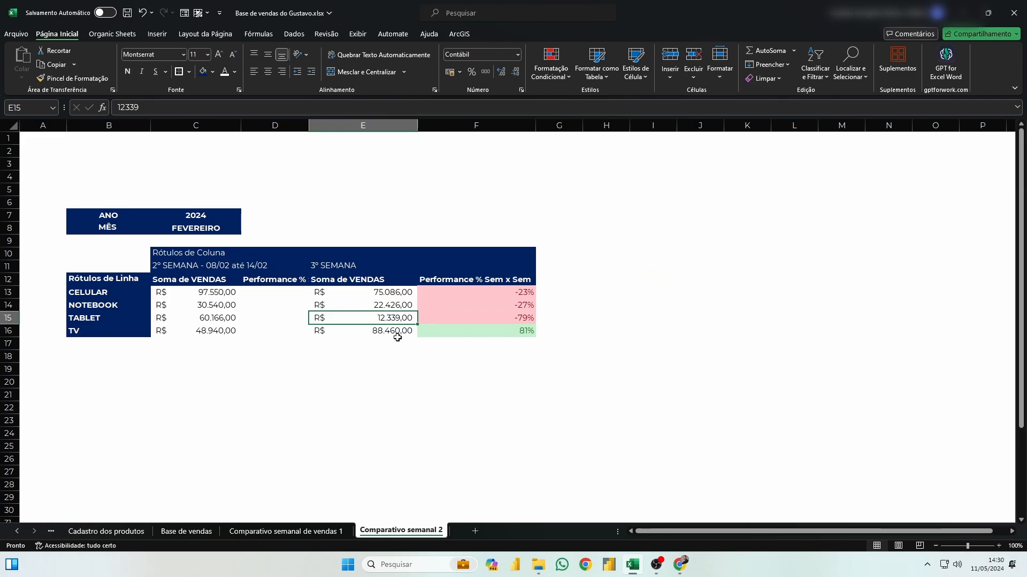
left_click(211, 320)
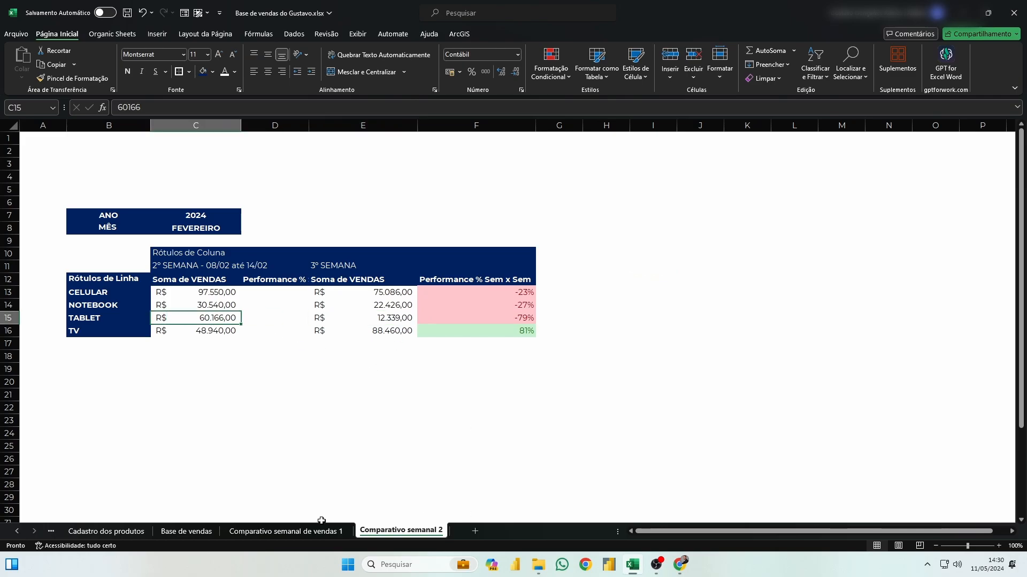
type("0")
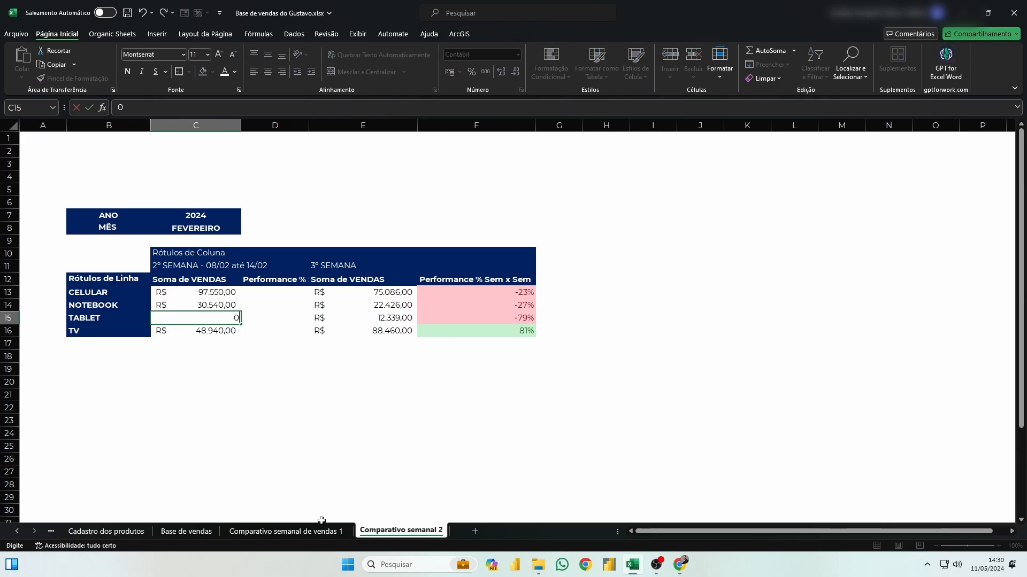
key("Return")
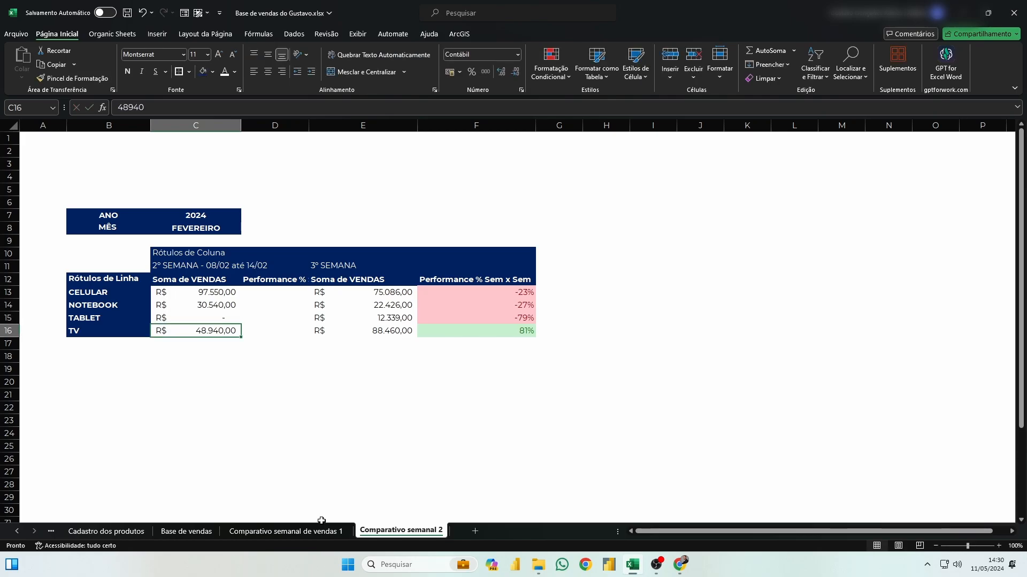
Clear the pasted performance percentages from F13:F16.
left_click(502, 317)
left_click_drag(494, 288, 492, 331)
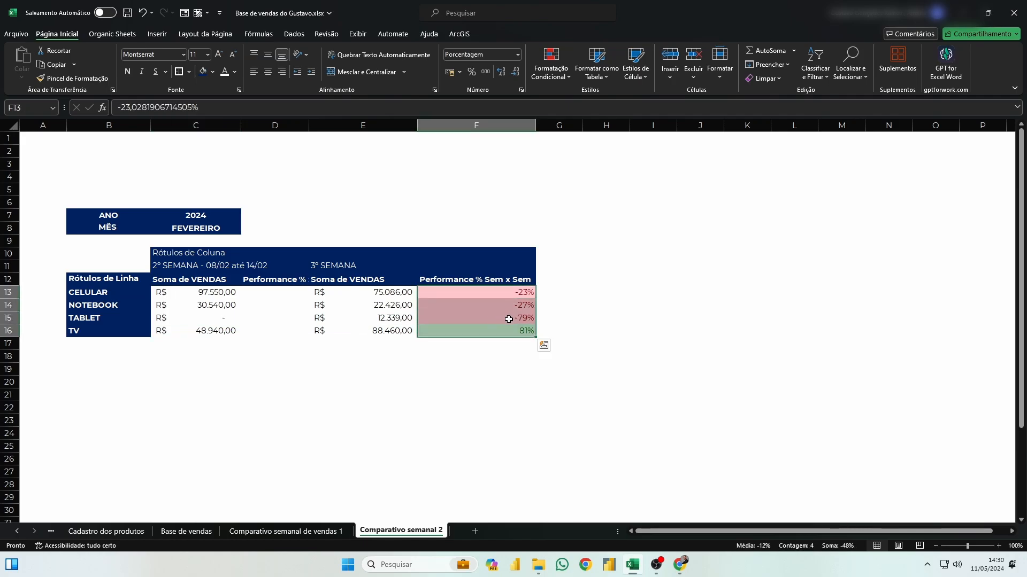
key("Delete")
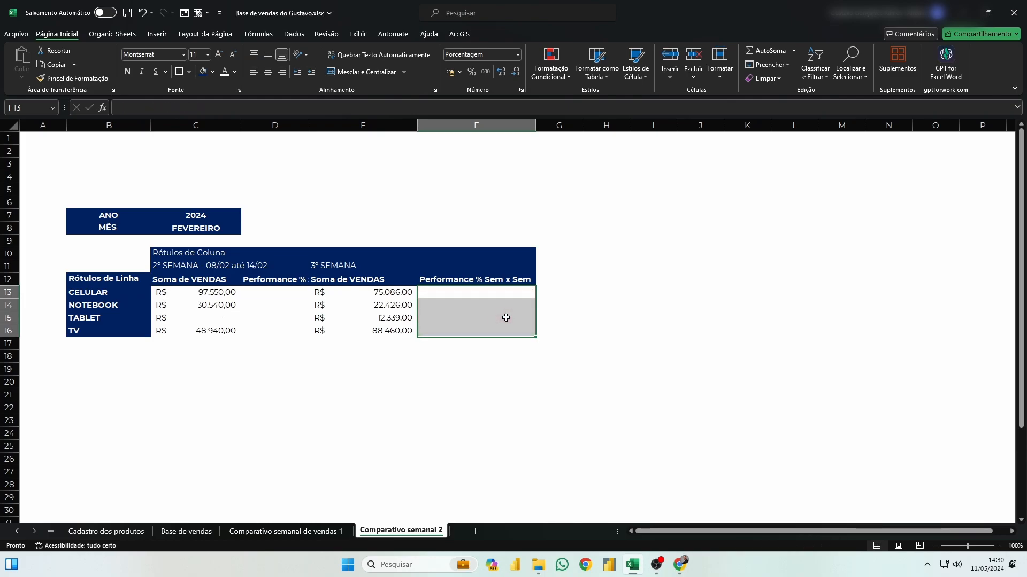
Enter the formula =E13/C13-1 in F13 and fill it down through F16.
left_click(490, 292)
type("=")
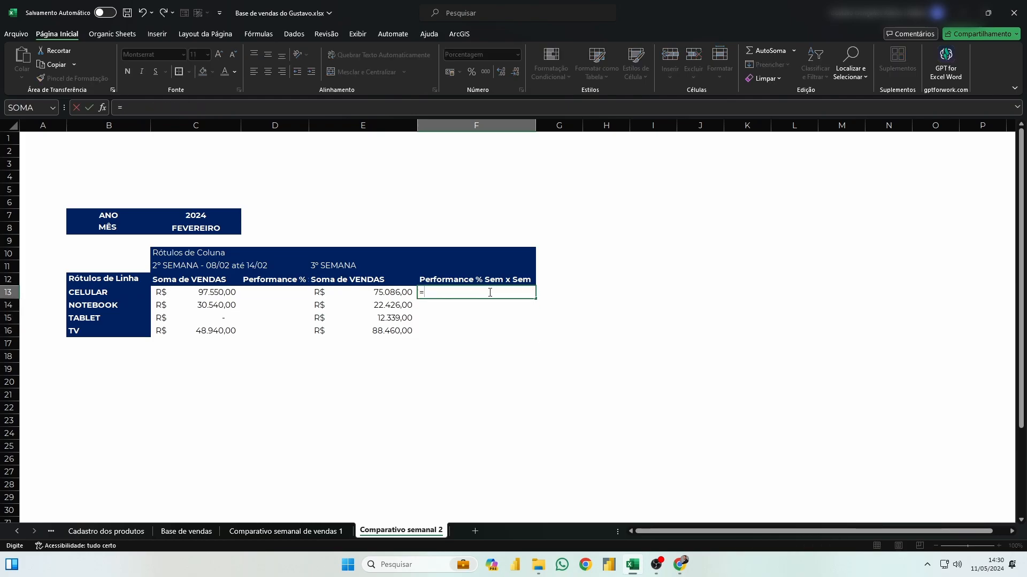
left_click(373, 292)
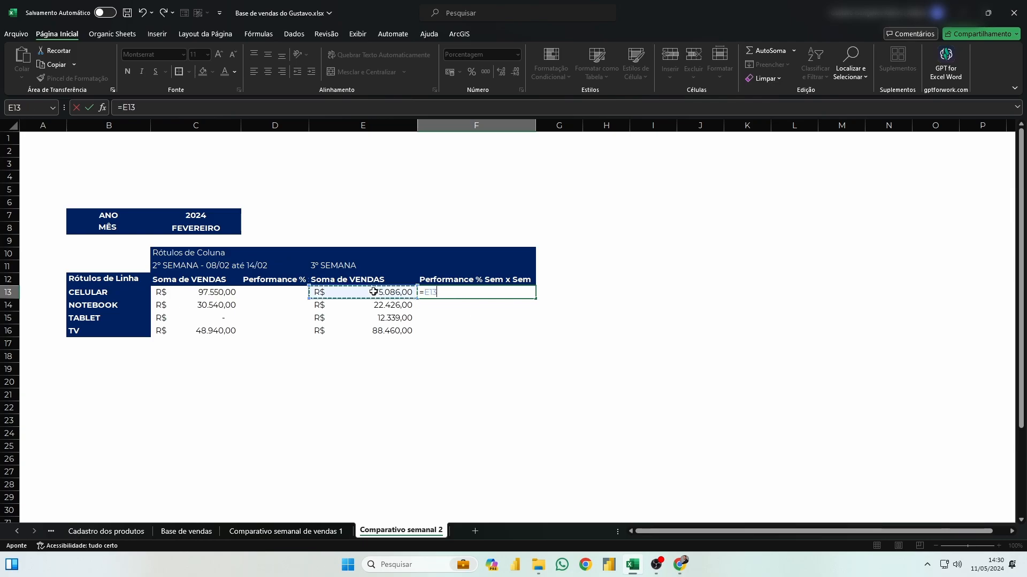
type("/")
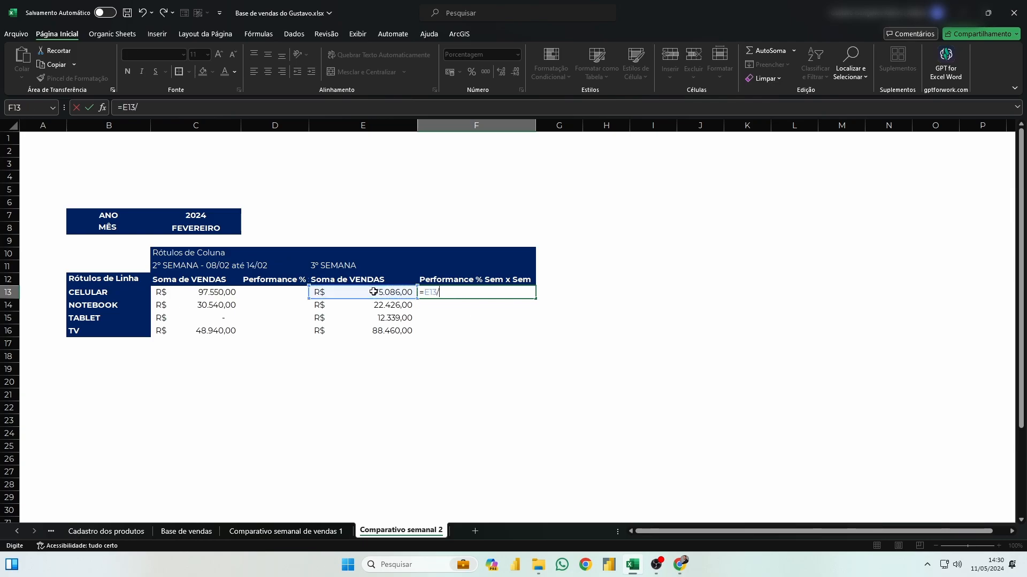
left_click(218, 291)
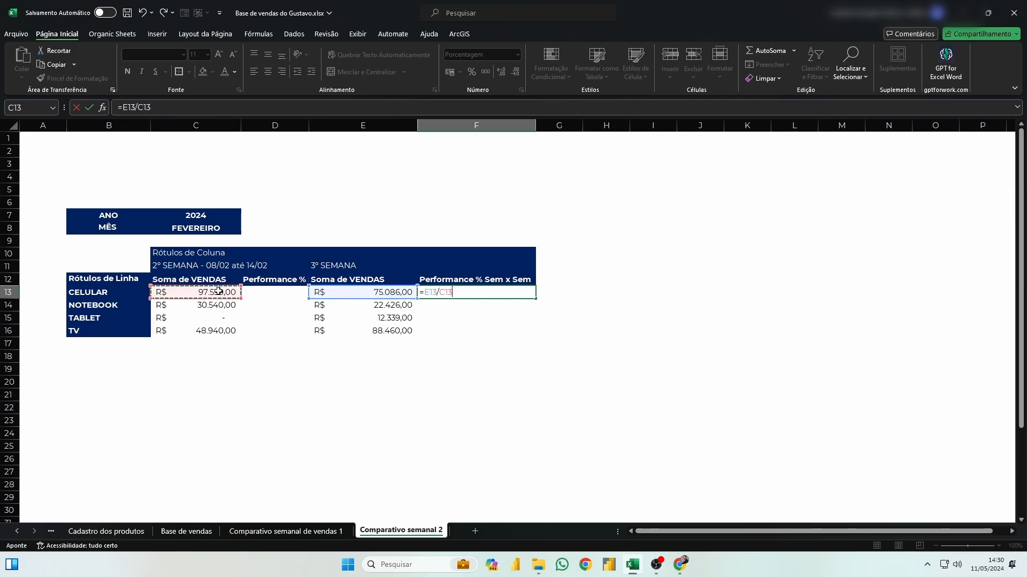
type("-1")
key("Return")
left_click(522, 297)
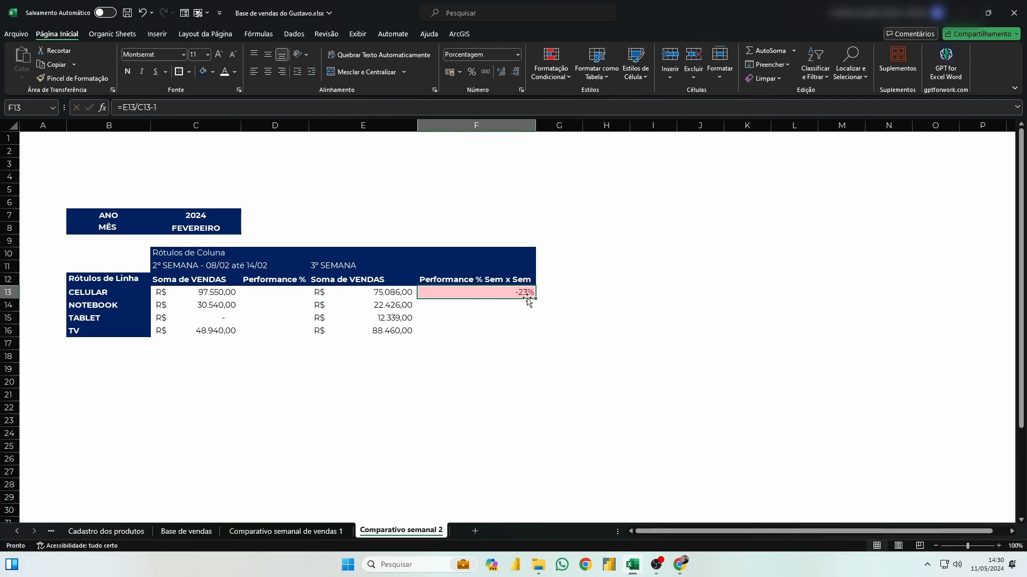
left_click_drag(522, 297, 521, 334)
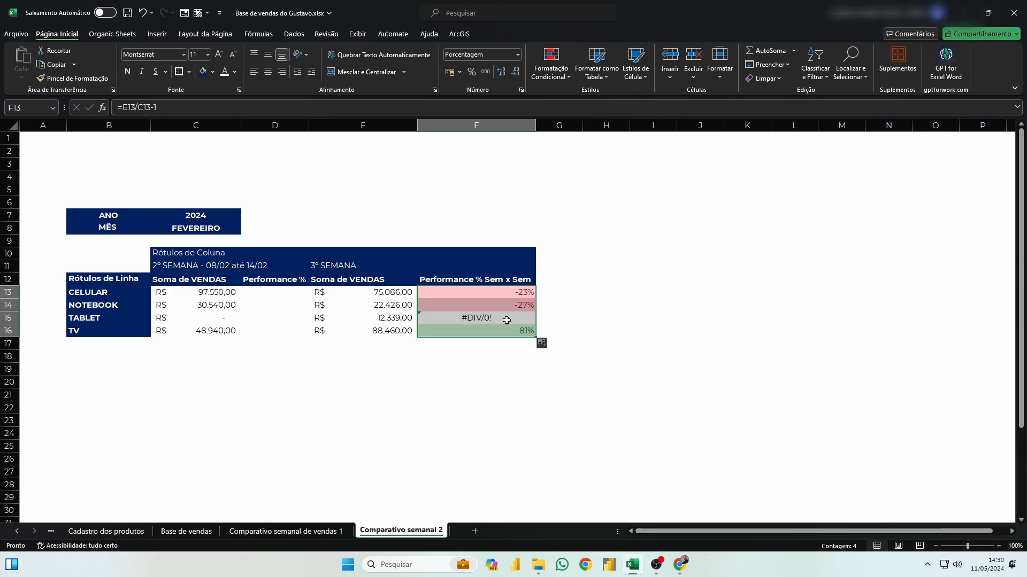
Wrap the CELULAR performance formula in F13 with SEERRO so it reads =SEERRO(E13/C13-1;0).
left_click(484, 319)
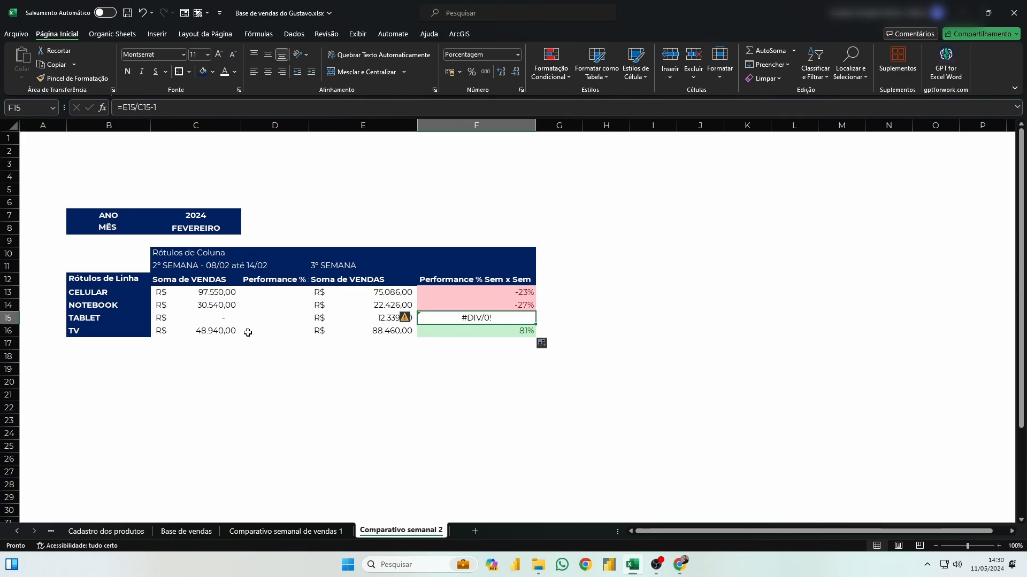
left_click(225, 320)
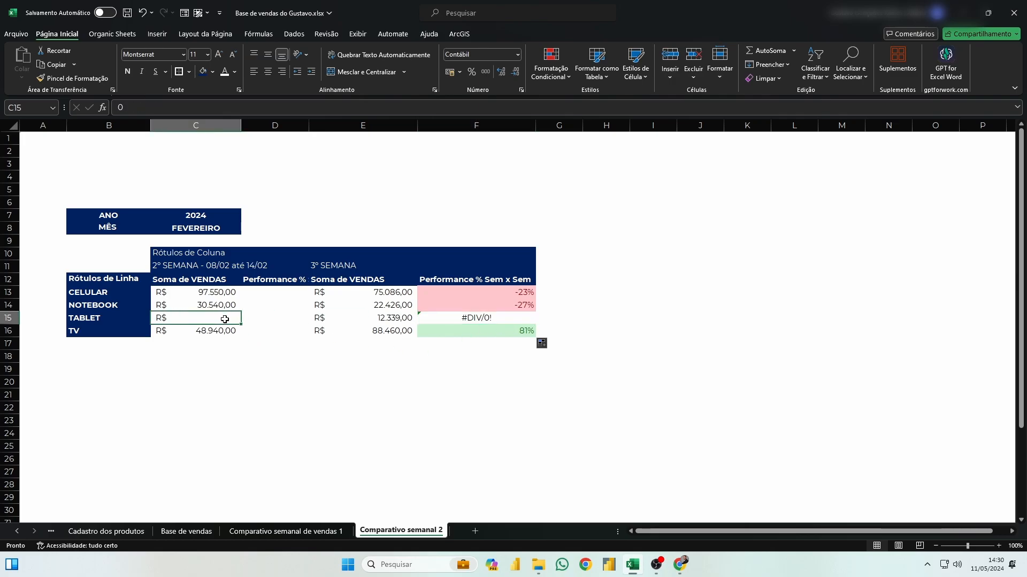
left_click(472, 318)
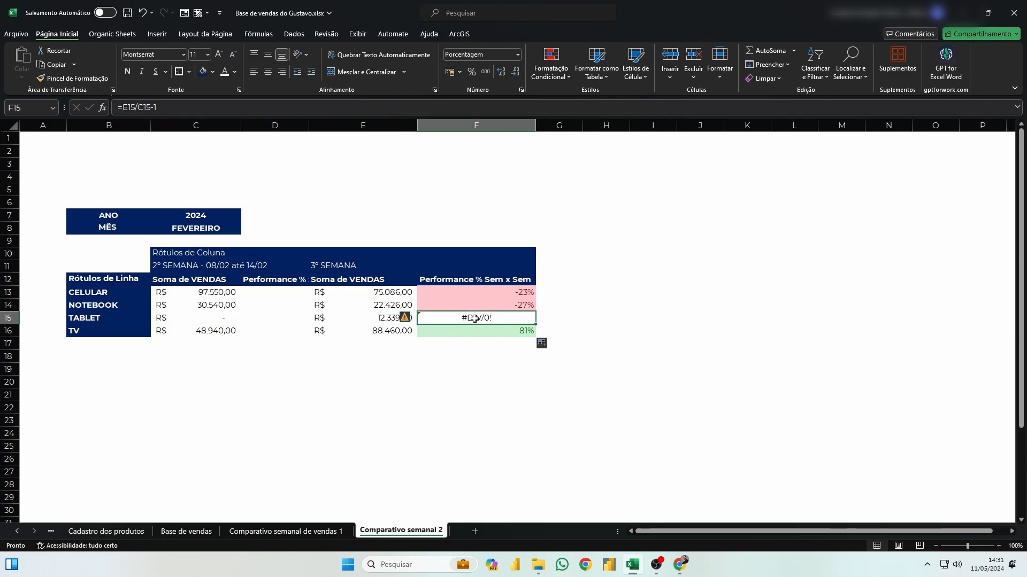
left_click(381, 318)
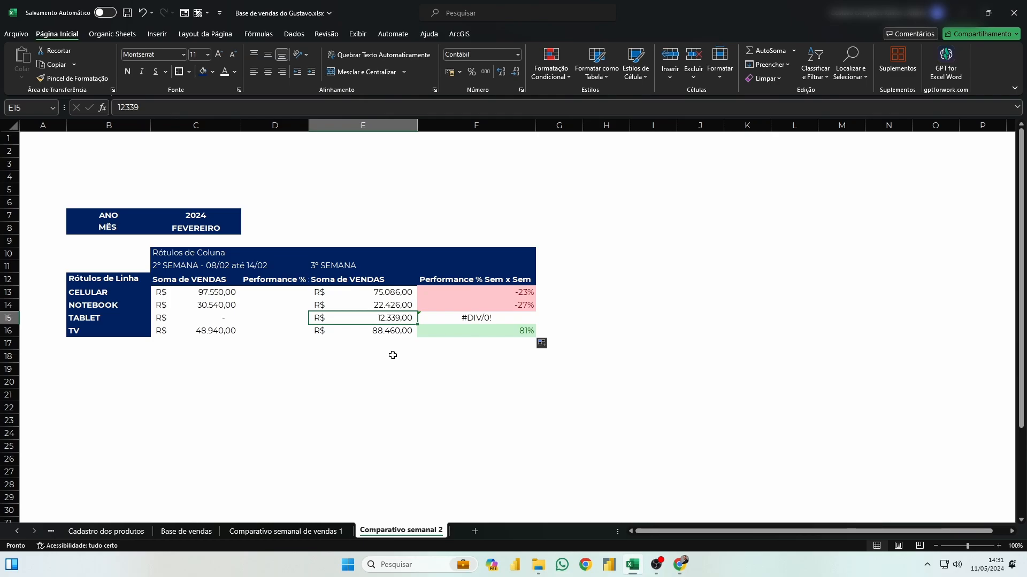
left_click(229, 319)
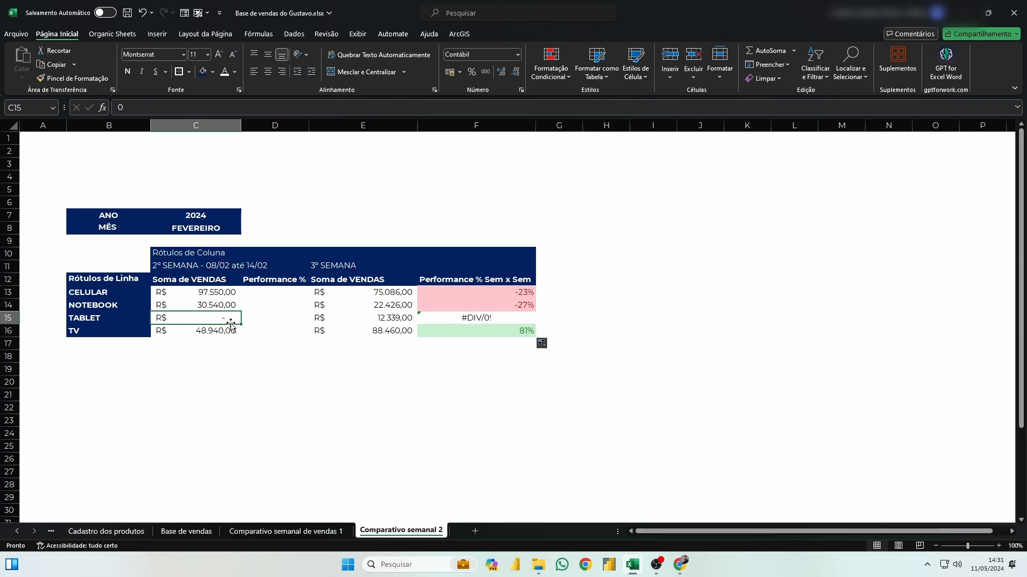
left_click(460, 295)
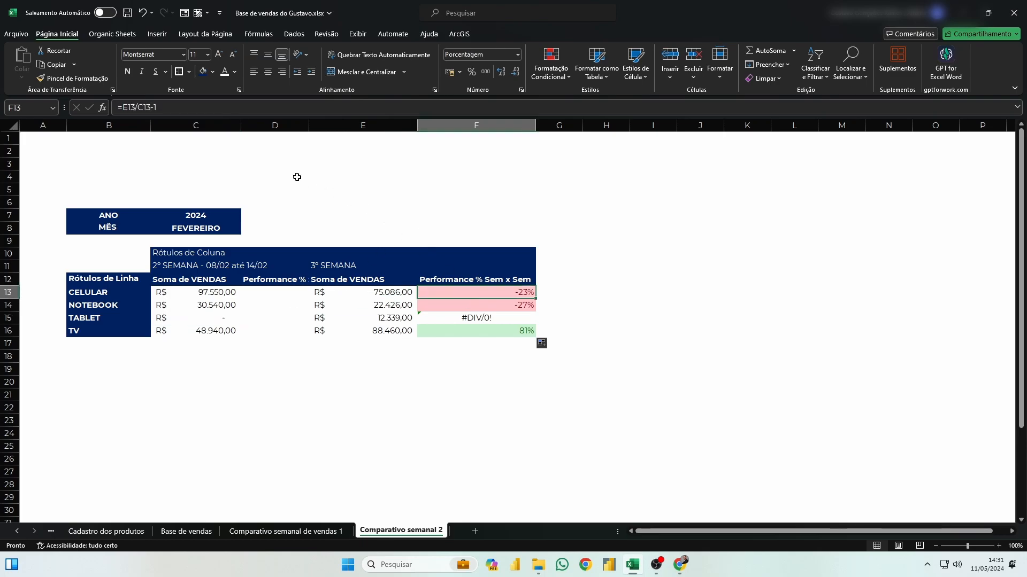
key("F2")
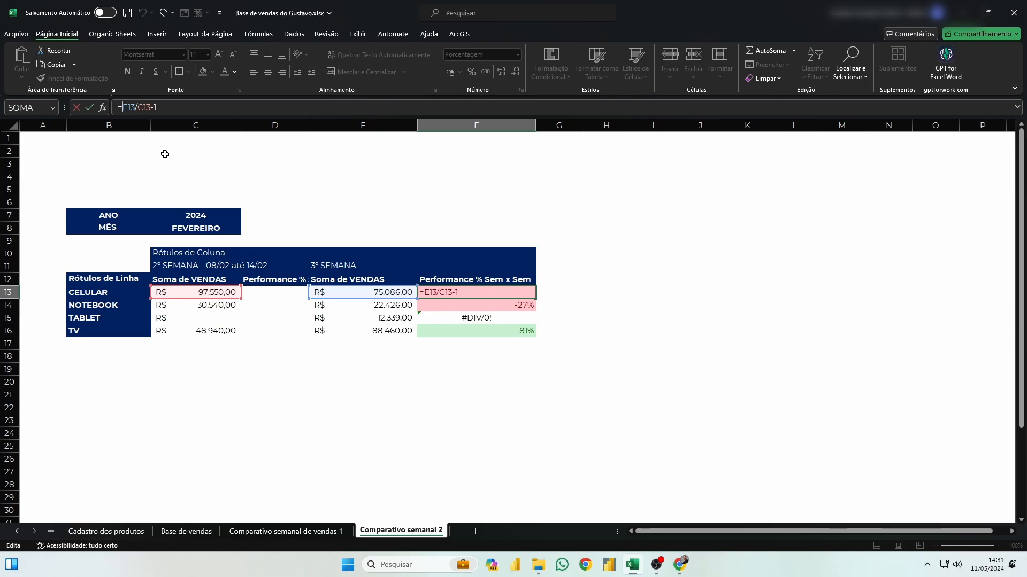
type("see")
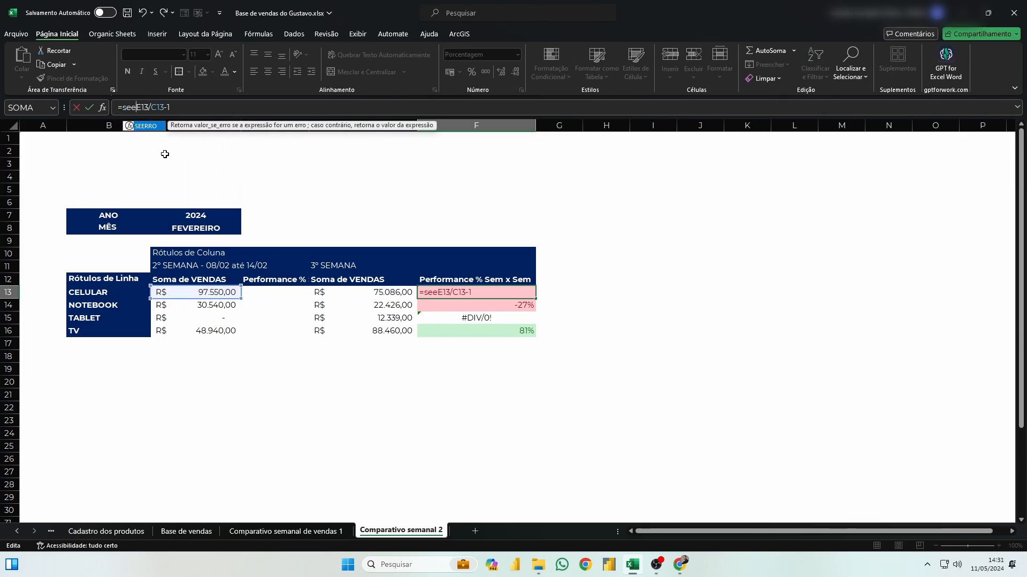
key("Tab")
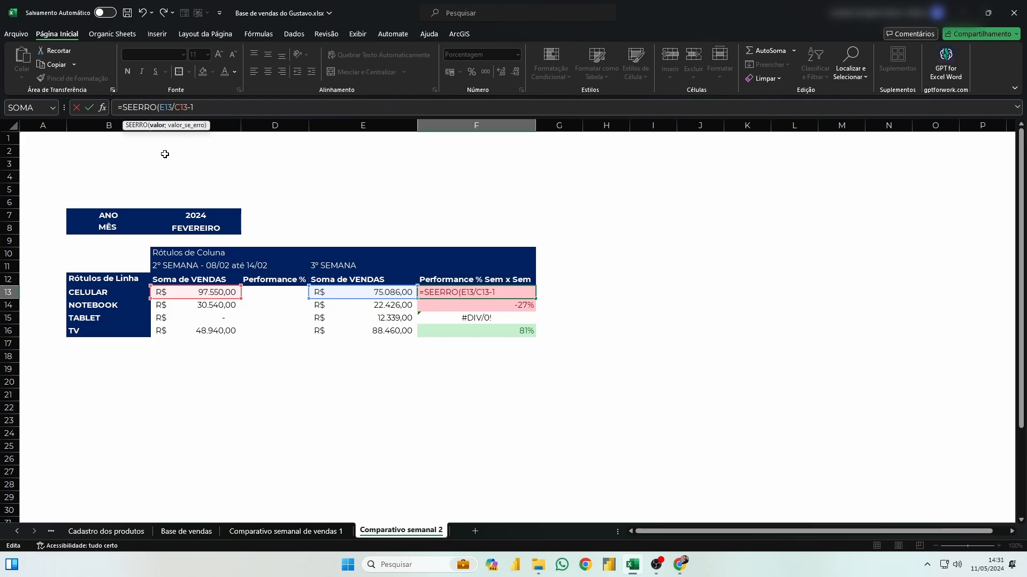
type(";0")
key("Return")
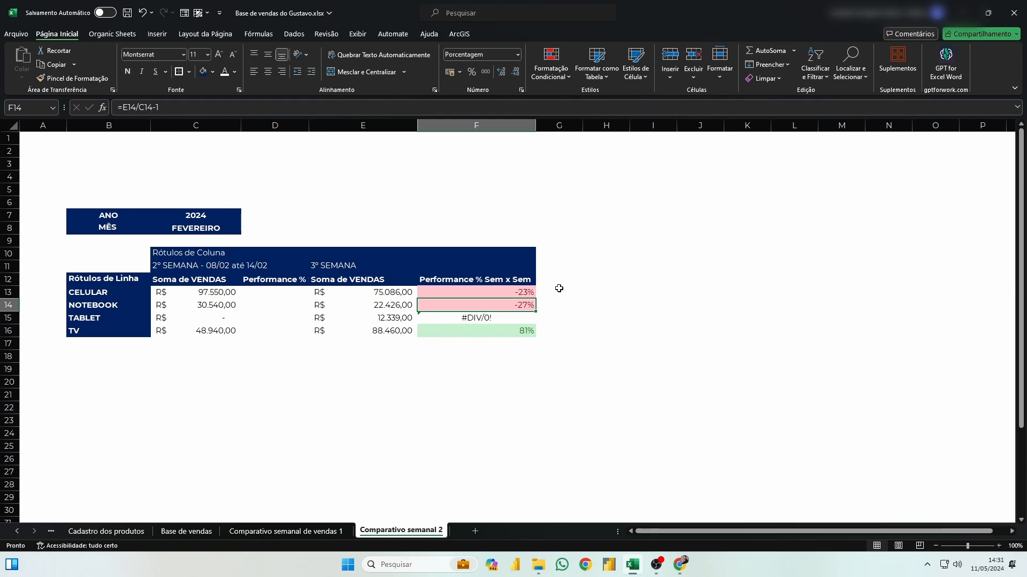
Fill the SEERRO formula from F13 down through F16.
left_click(486, 289)
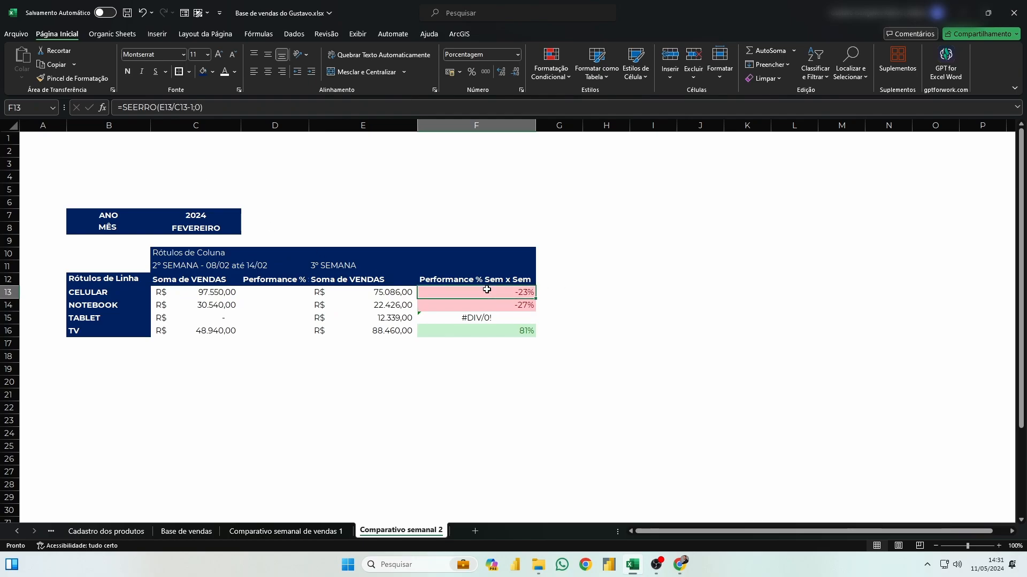
left_click(488, 304)
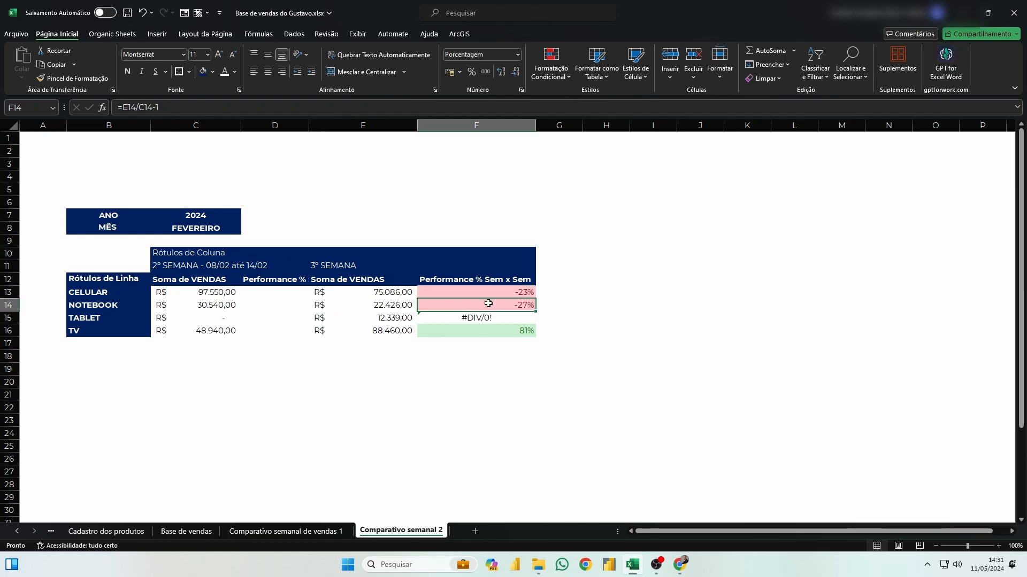
left_click(490, 293)
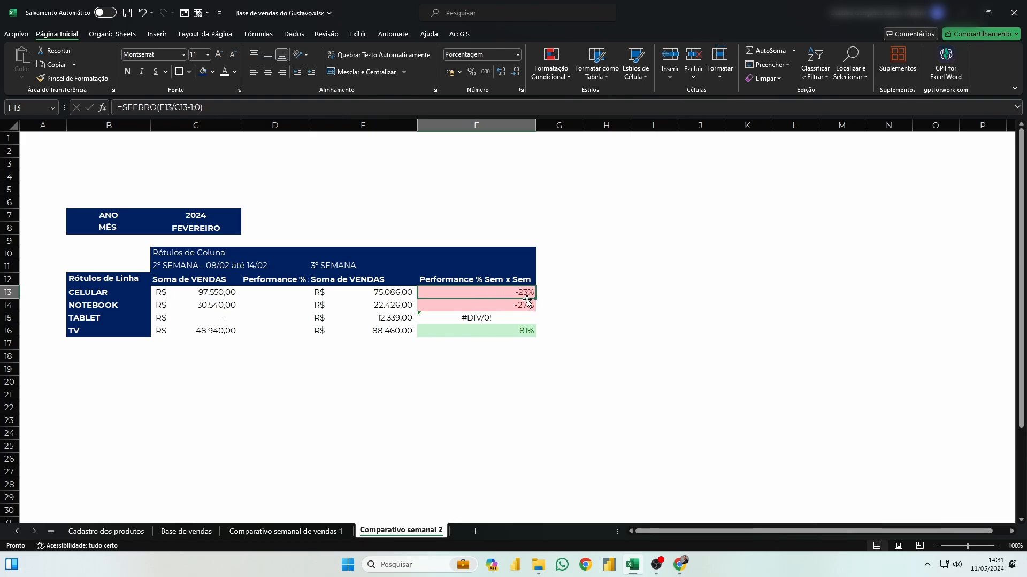
left_click_drag(535, 299, 534, 333)
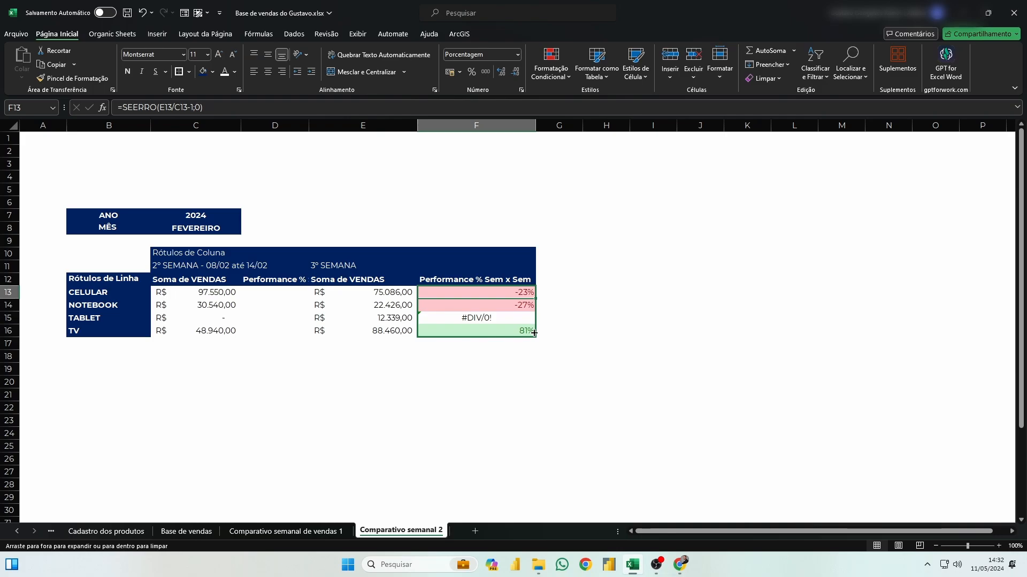
left_click_drag(534, 333, 534, 333)
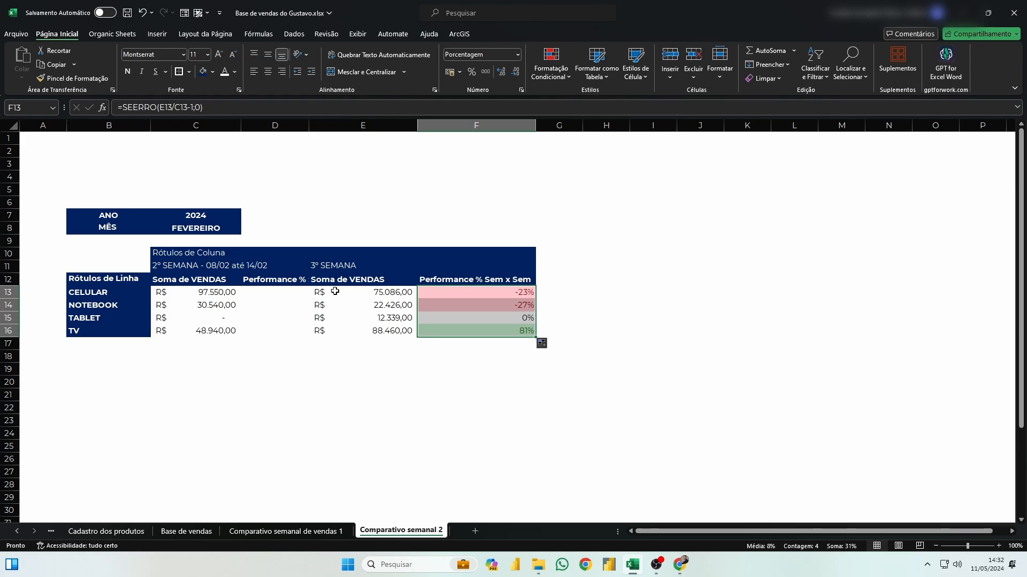
Add a conditional formatting rule to F13:F16 that gives cells equal to 0% a yellow fill with dark yellow text.
left_click(551, 67)
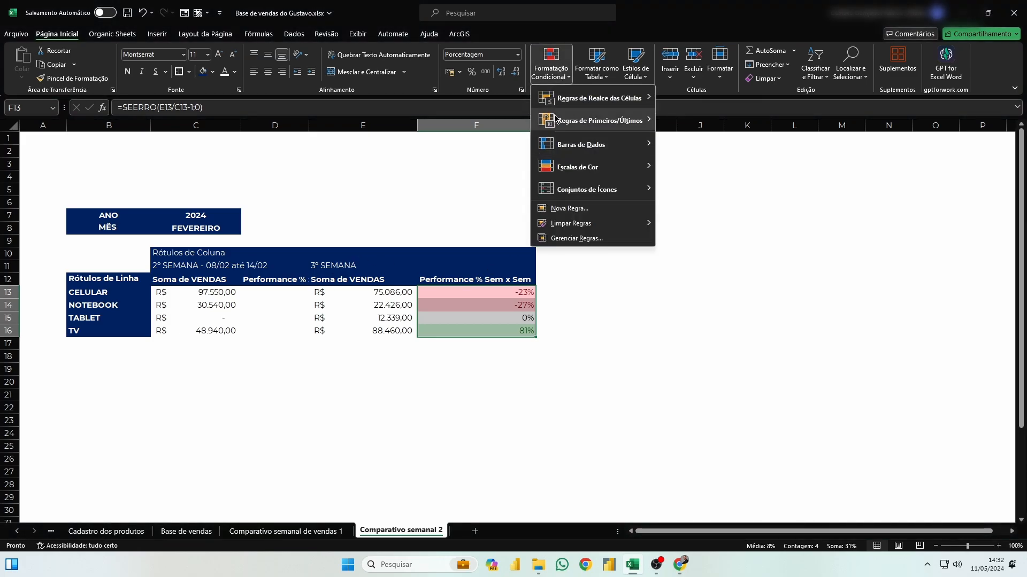
mouse_move(599, 102)
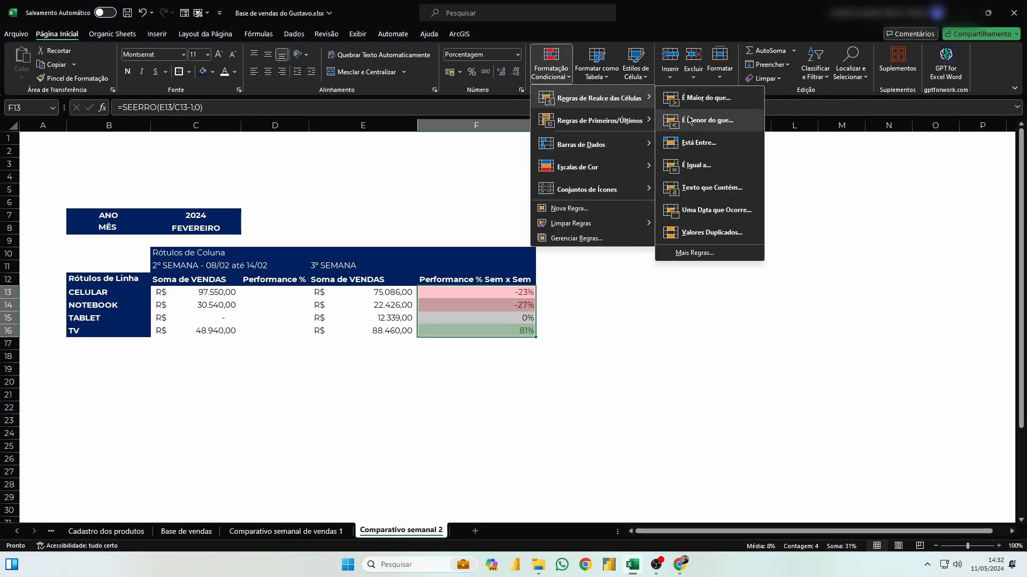
left_click(697, 167)
type("0%")
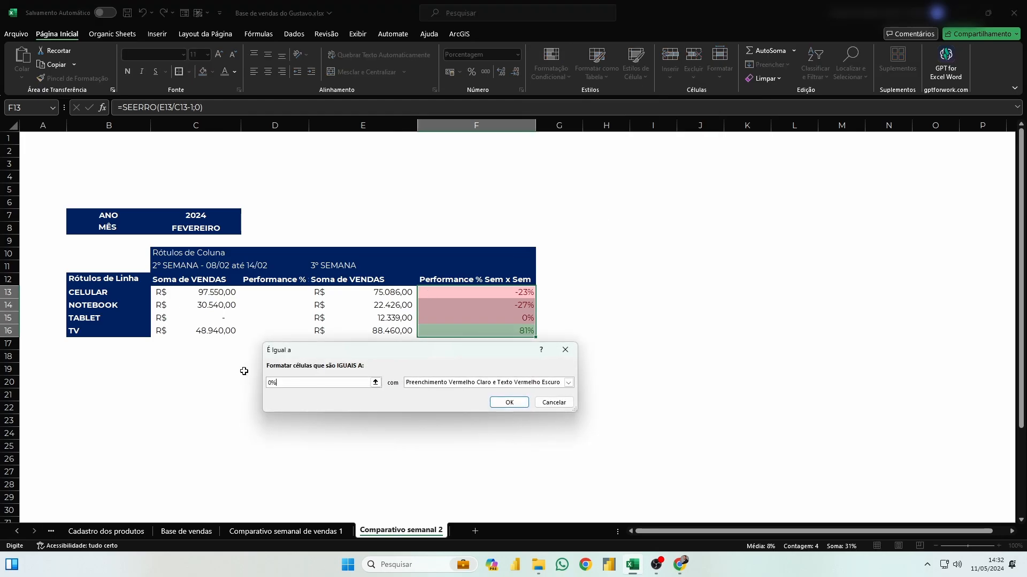
left_click(452, 382)
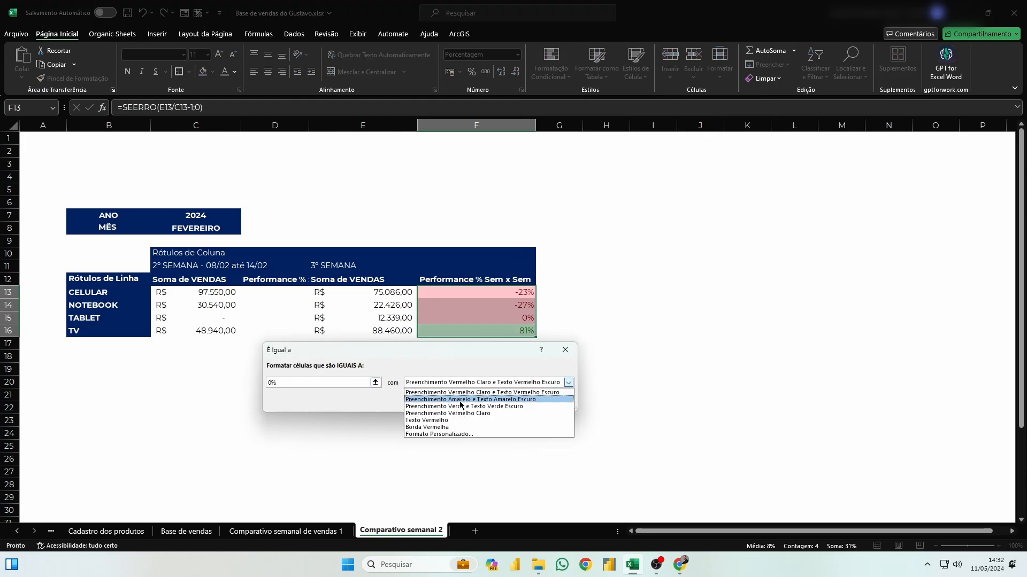
left_click(470, 400)
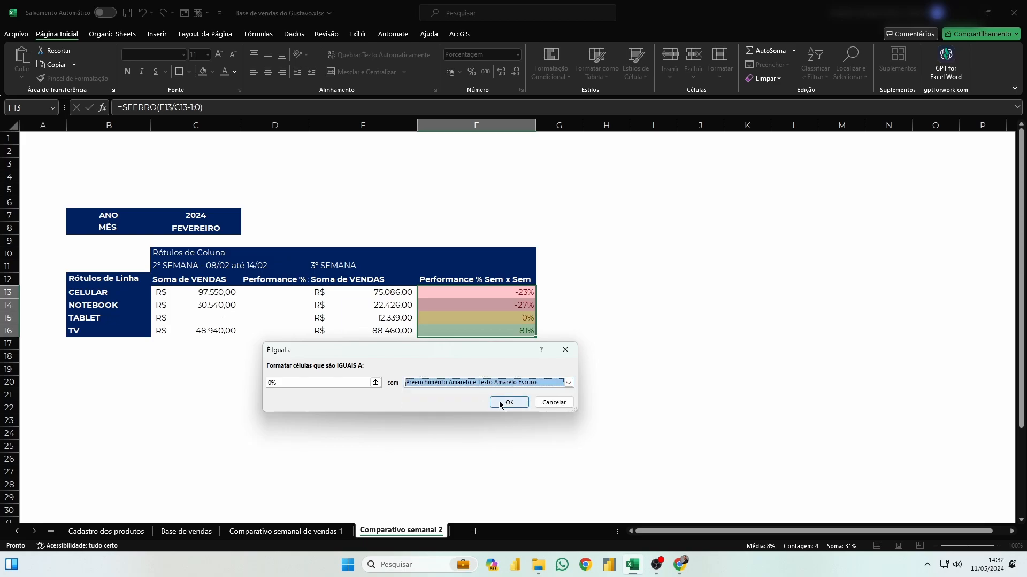
left_click(502, 401)
left_click(506, 369)
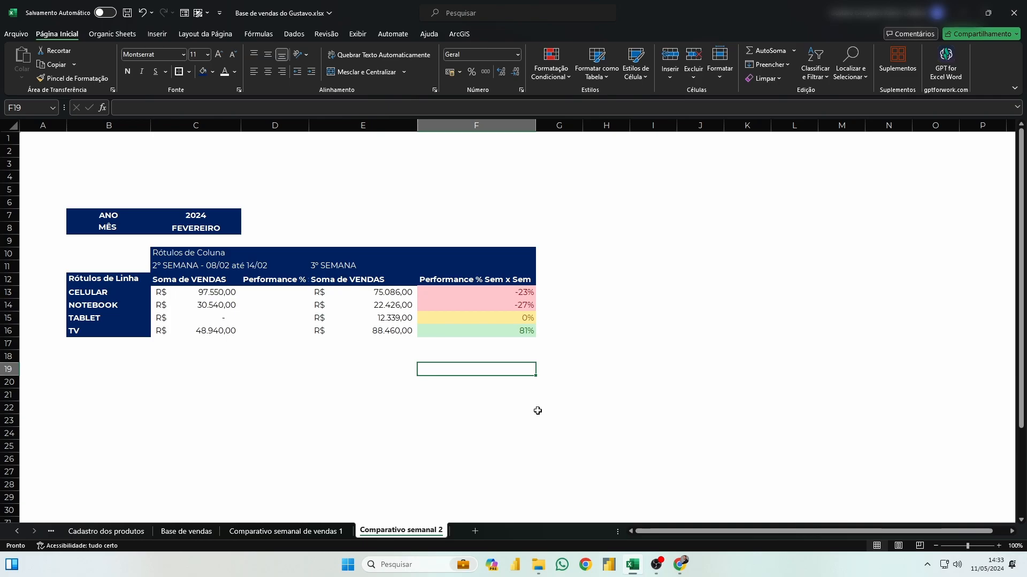
Review the weekly performance table on Comparativo semanal de vendas 1, and return to Comparativo semanal 2.
left_click(325, 531)
left_click(466, 376)
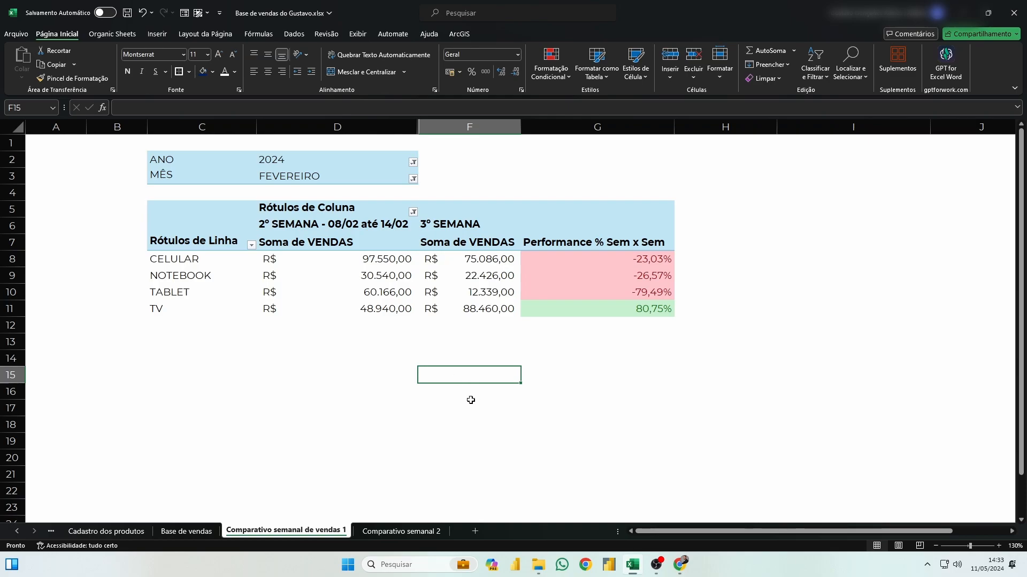
left_click(402, 535)
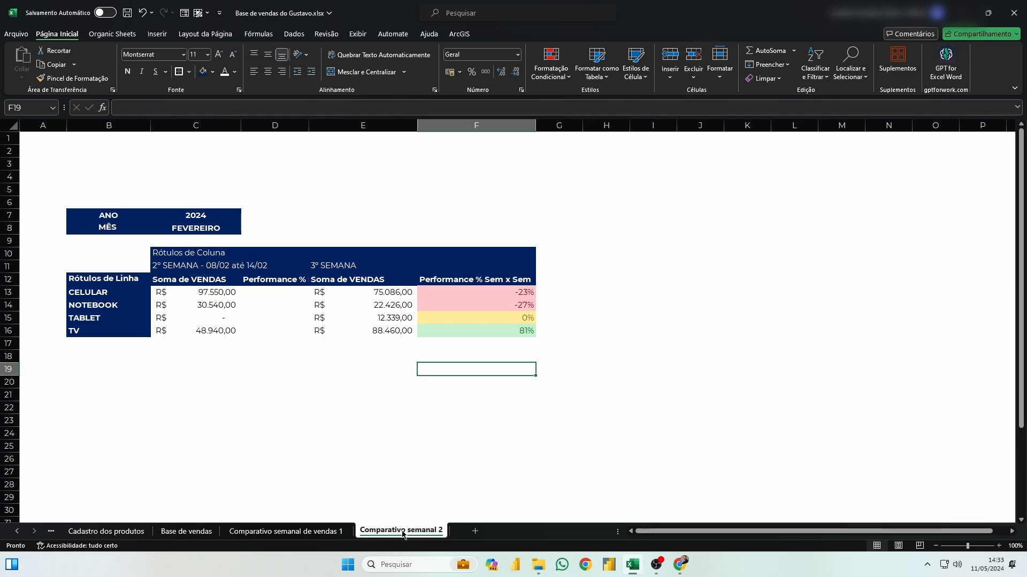
Switch to the Chrome window with the Câmara dos Deputados news article and highlight the word "projeta" in its headline.
left_click(678, 506)
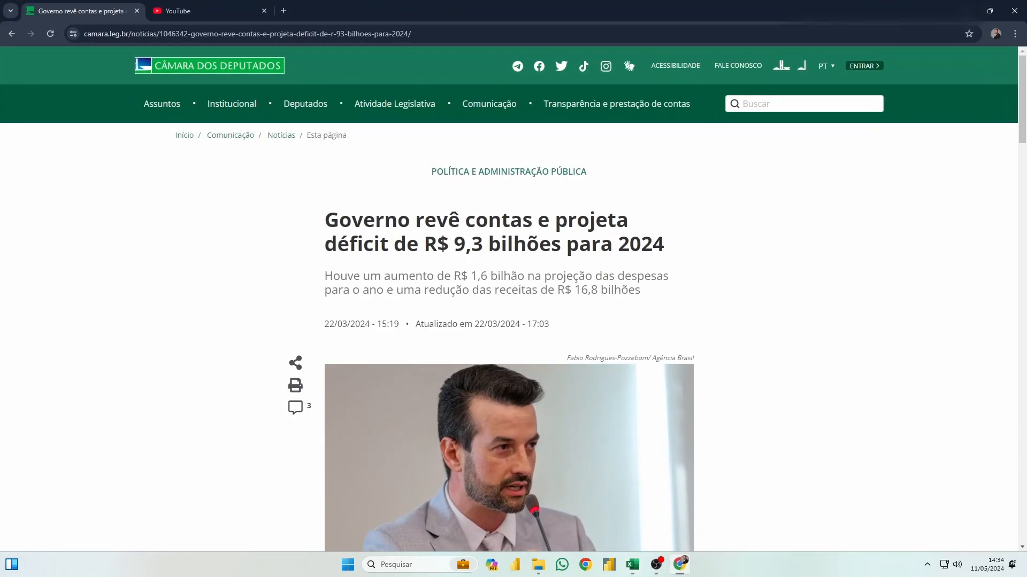
double_click(431, 222)
double_click(560, 220)
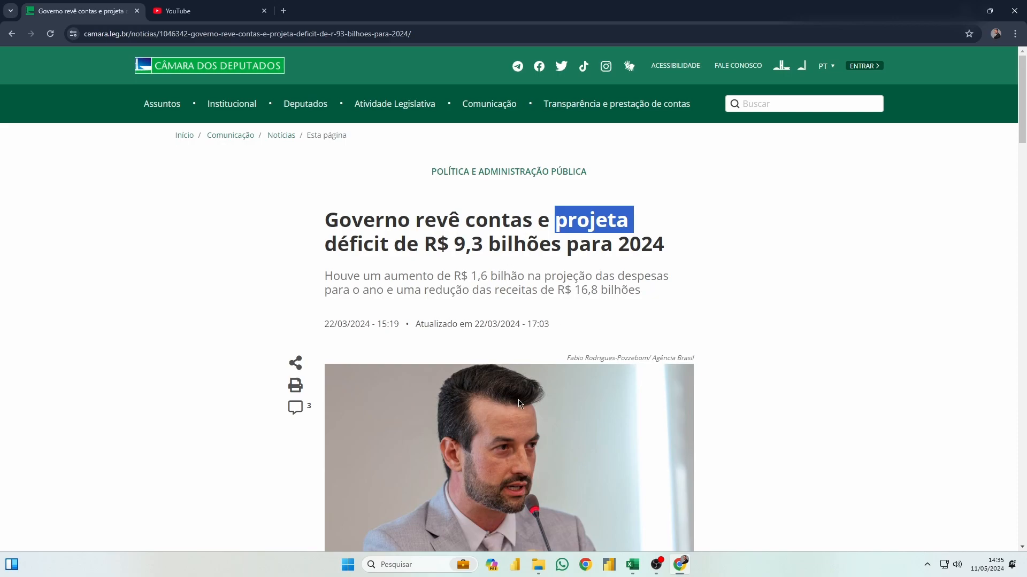
Switch back to the Excel workbook and examine the comparison table on Comparativo semanal de vendas 1.
left_click(632, 565)
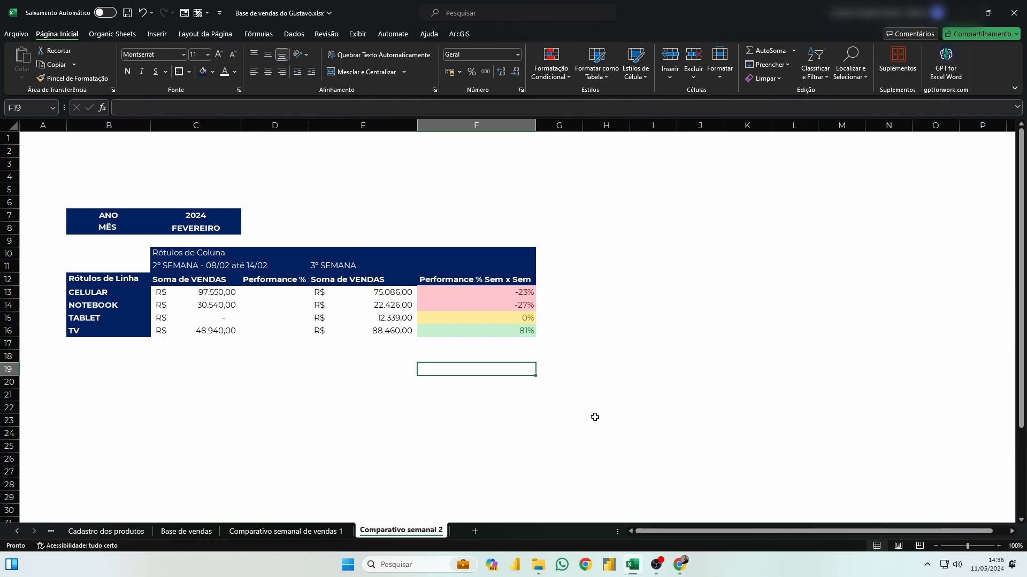
left_click(321, 528)
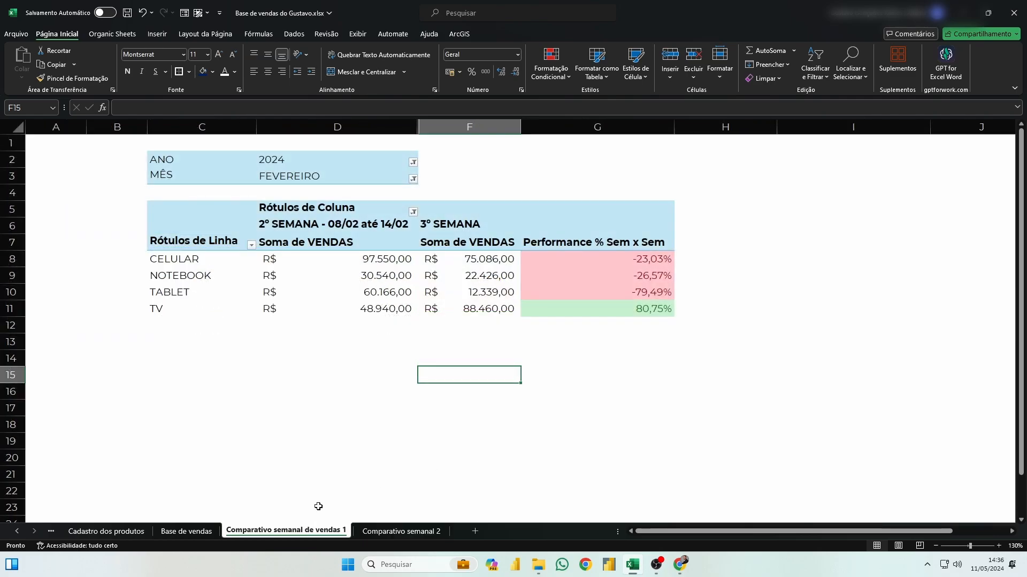
scroll(249, 227, "up", 1)
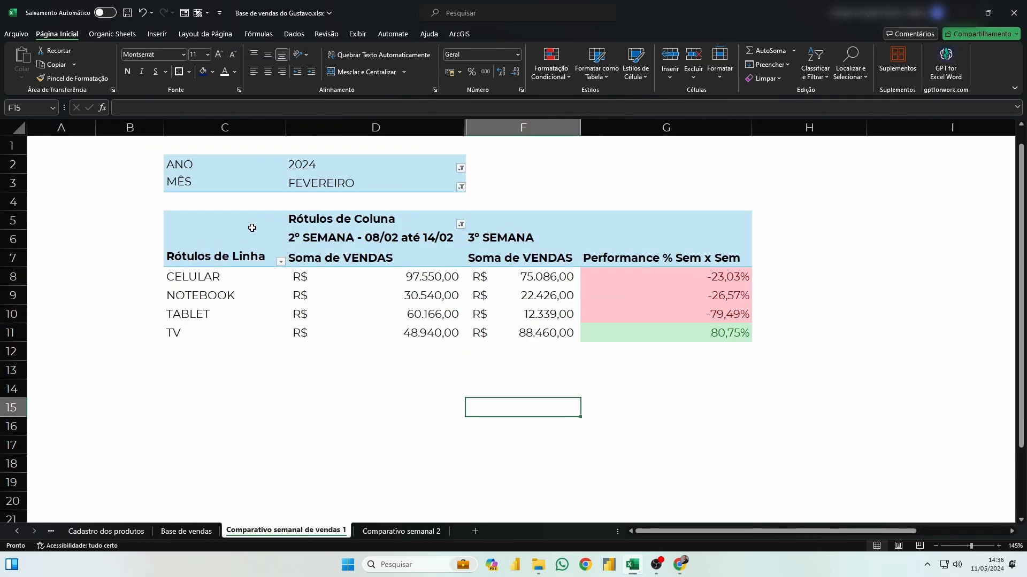